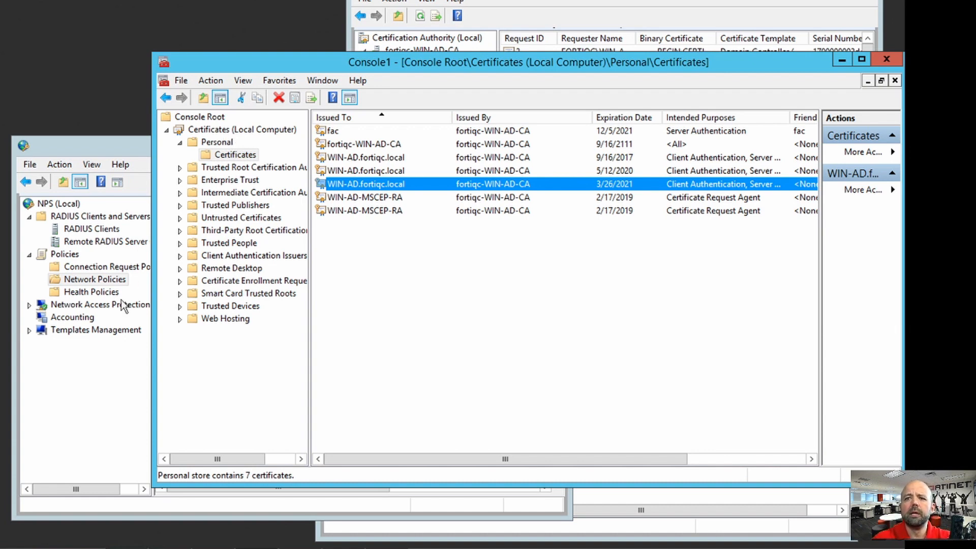
# Step: Open VPN-Group1's certificate EAP settings and check the server certificate issued to WIN-AD.fortiqc.local
pyautogui.click(102, 398)
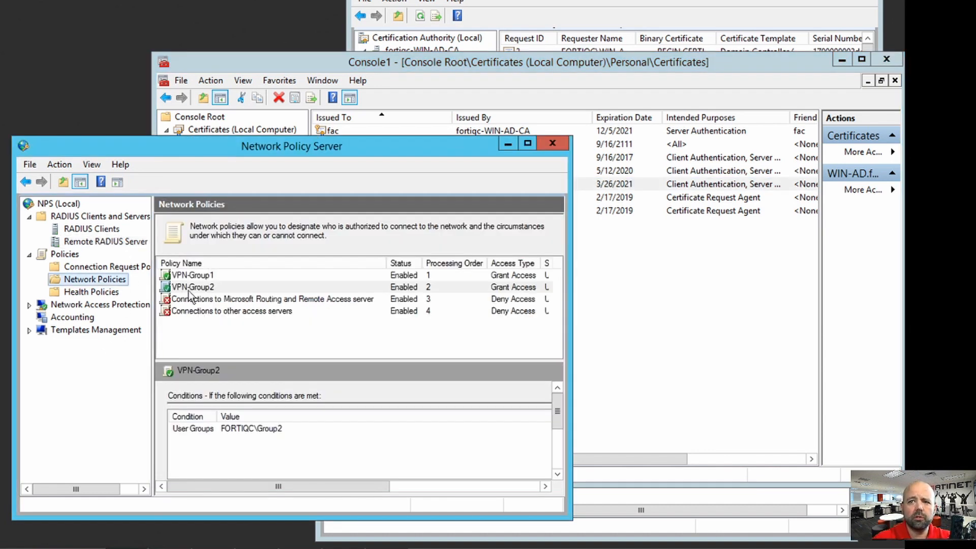
pyautogui.doubleClick(197, 276)
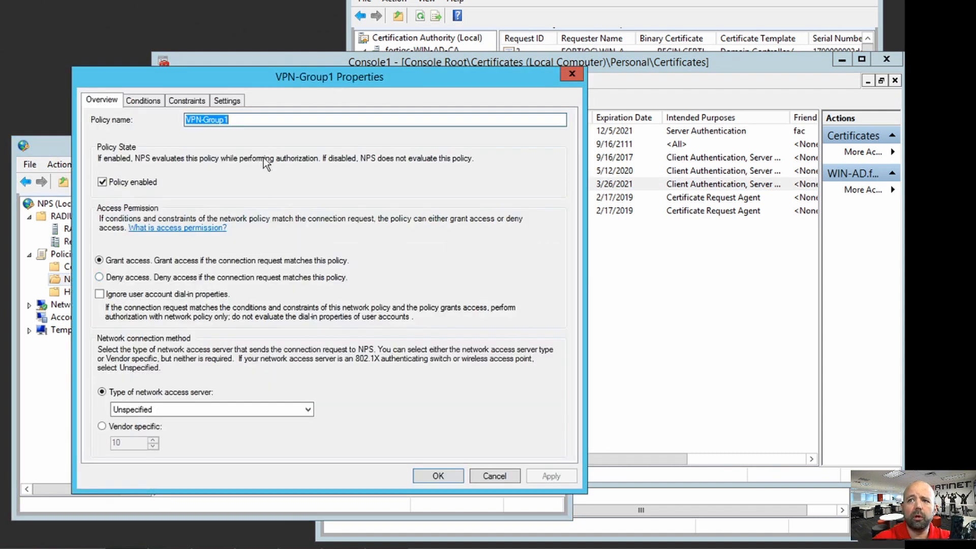
pyautogui.click(188, 101)
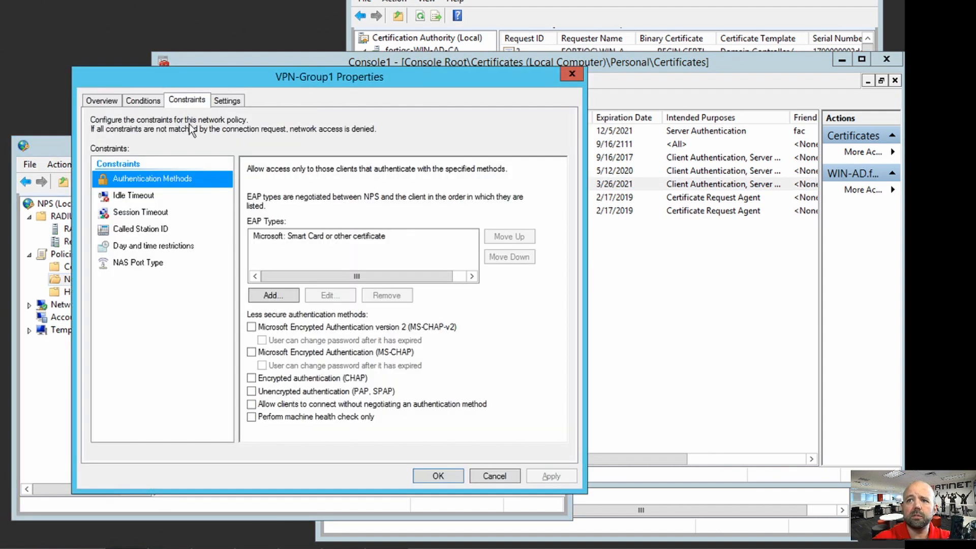
pyautogui.click(282, 235)
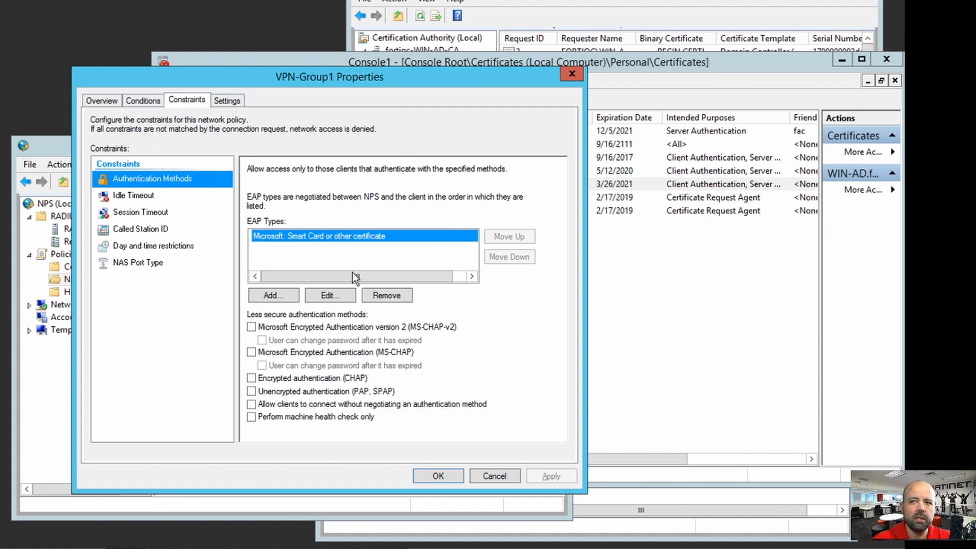
pyautogui.click(333, 295)
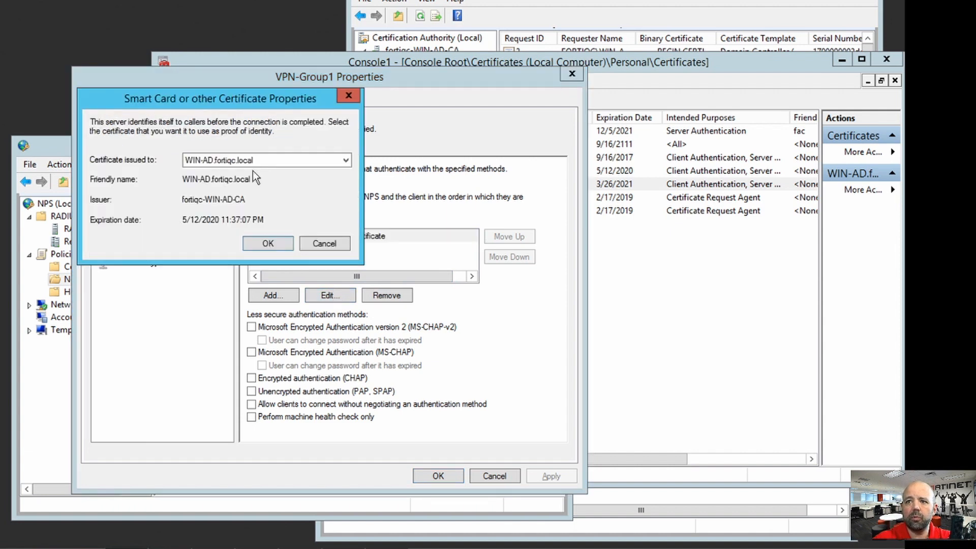
pyautogui.click(229, 160)
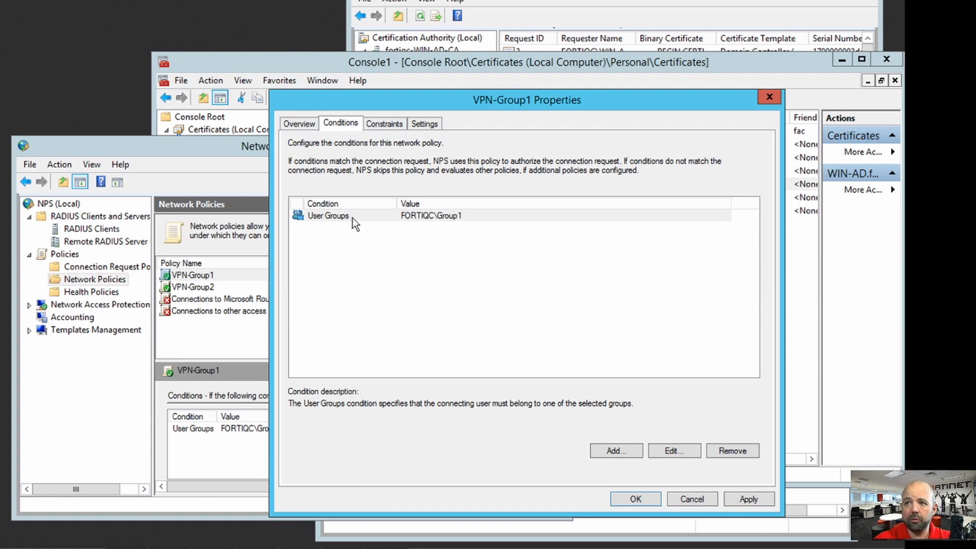
# Step: Edit VPN-Group1's vendor-specific attribute (vendor code 12356) and set attribute number 1
pyautogui.click(426, 124)
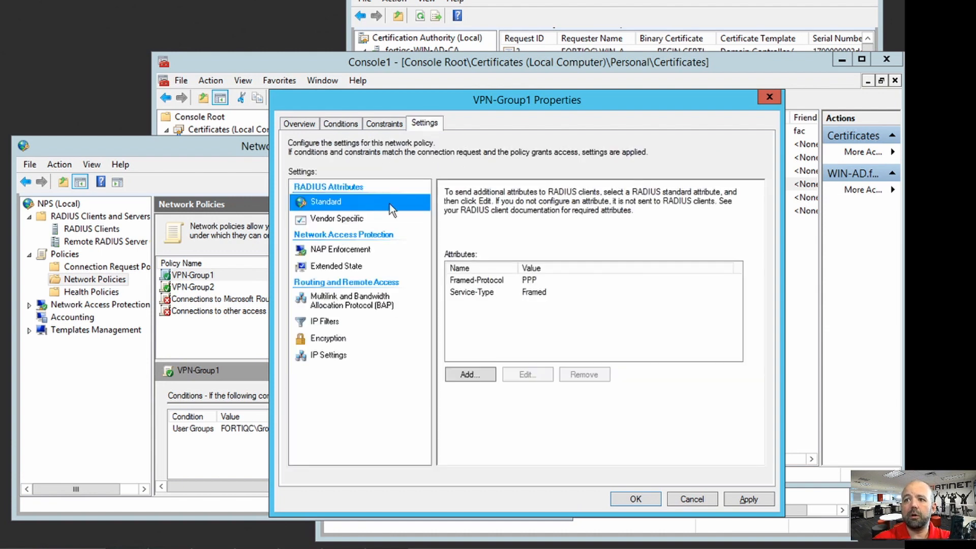
pyautogui.click(351, 222)
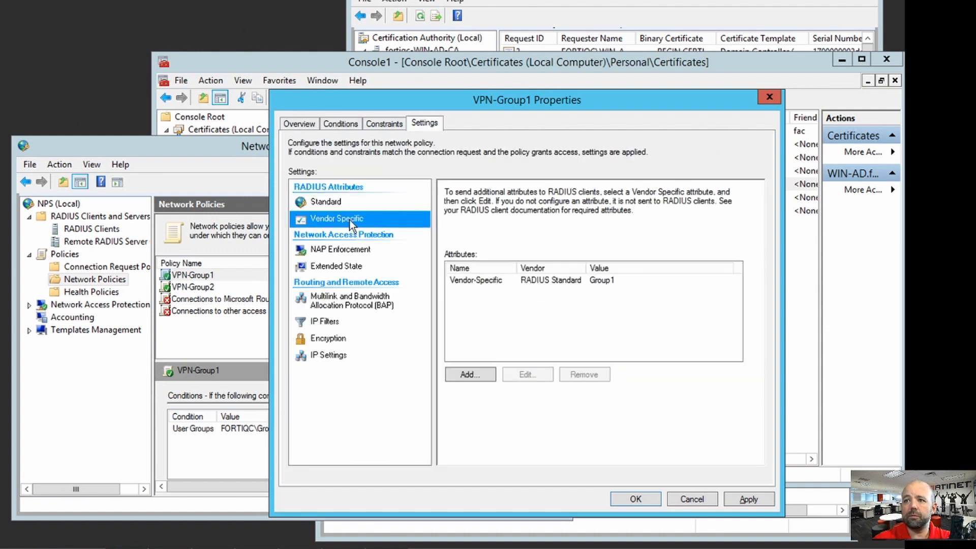
pyautogui.doubleClick(493, 283)
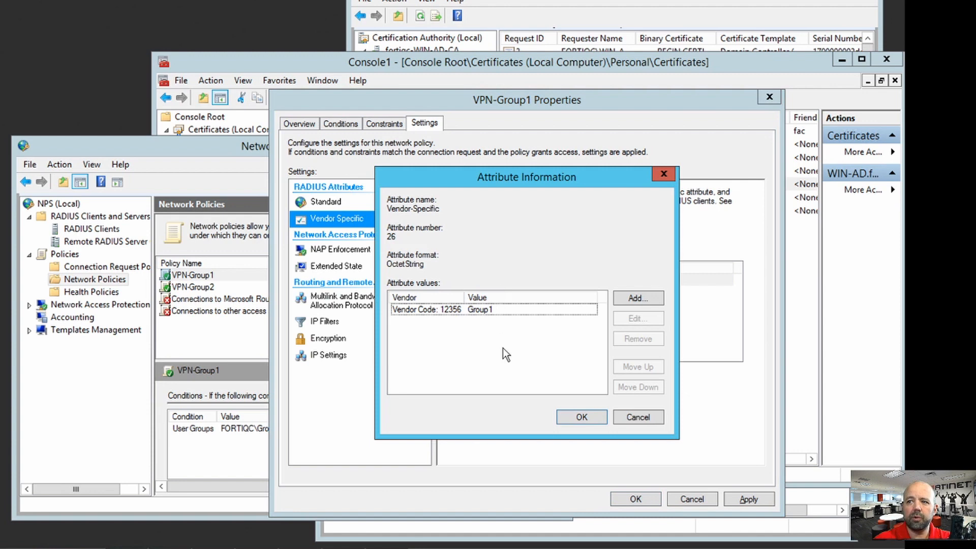
pyautogui.click(440, 309)
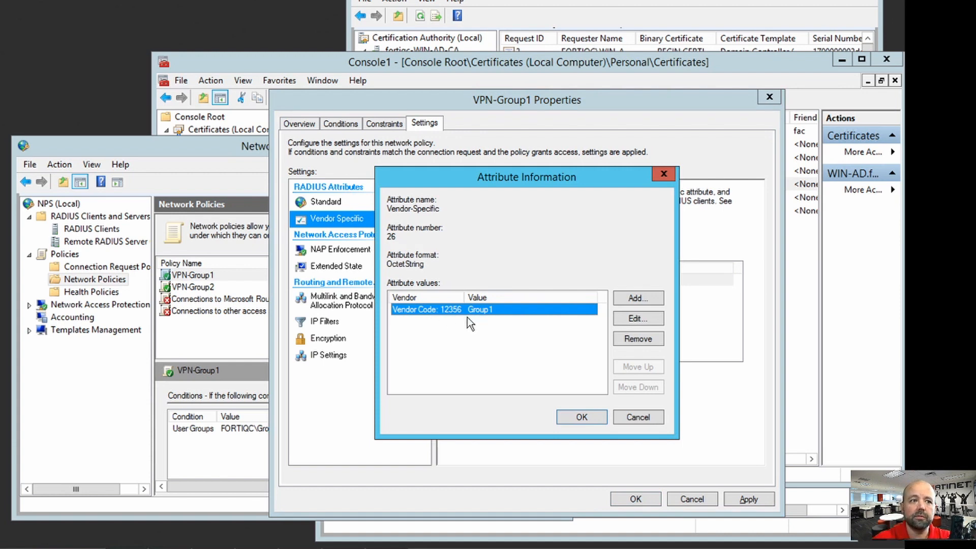
pyautogui.click(634, 321)
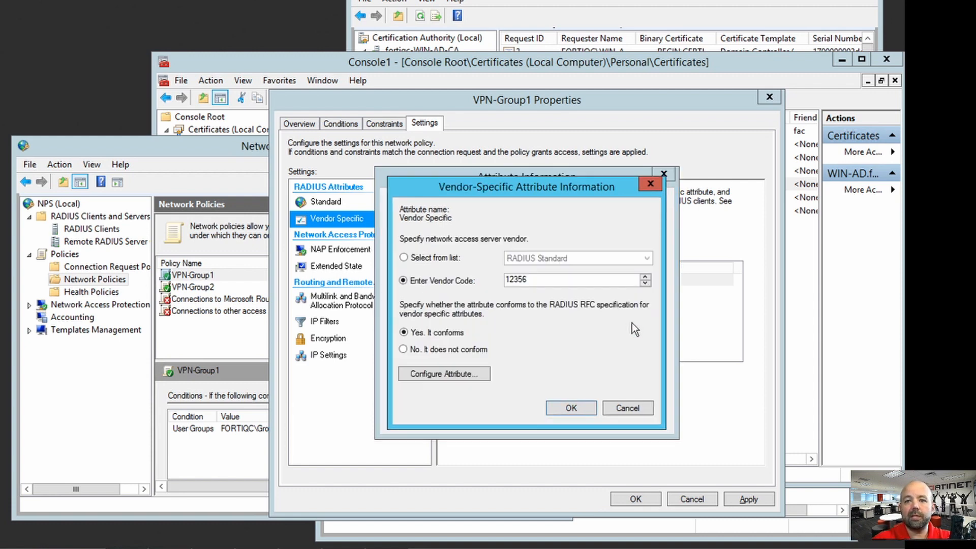
pyautogui.click(425, 377)
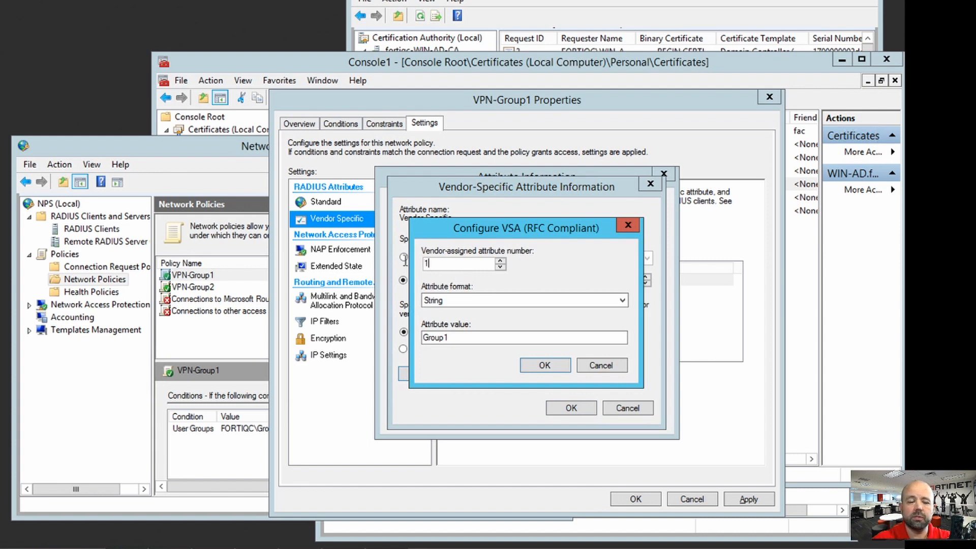
pyautogui.write('1')
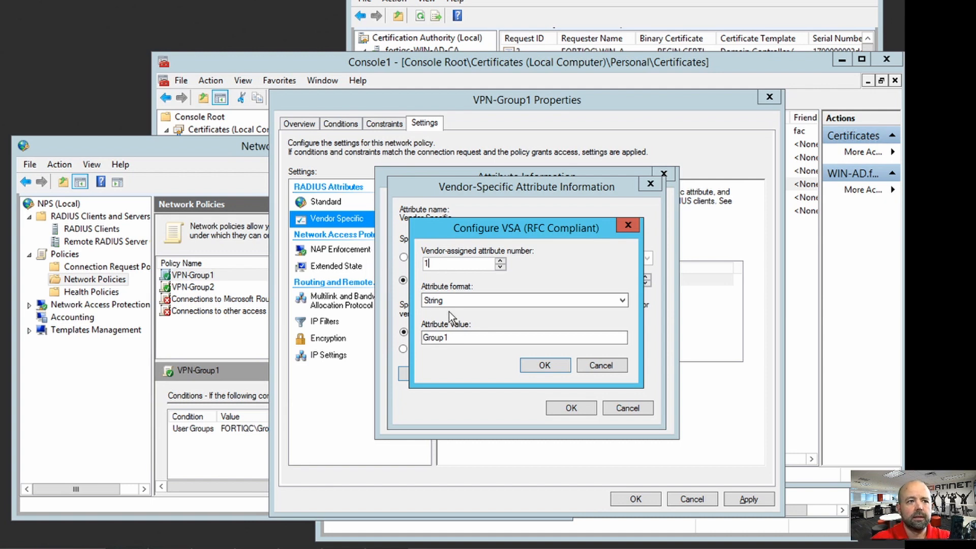
# Step: Select the Group1 string value in the attribute value field
pyautogui.doubleClick(460, 335)
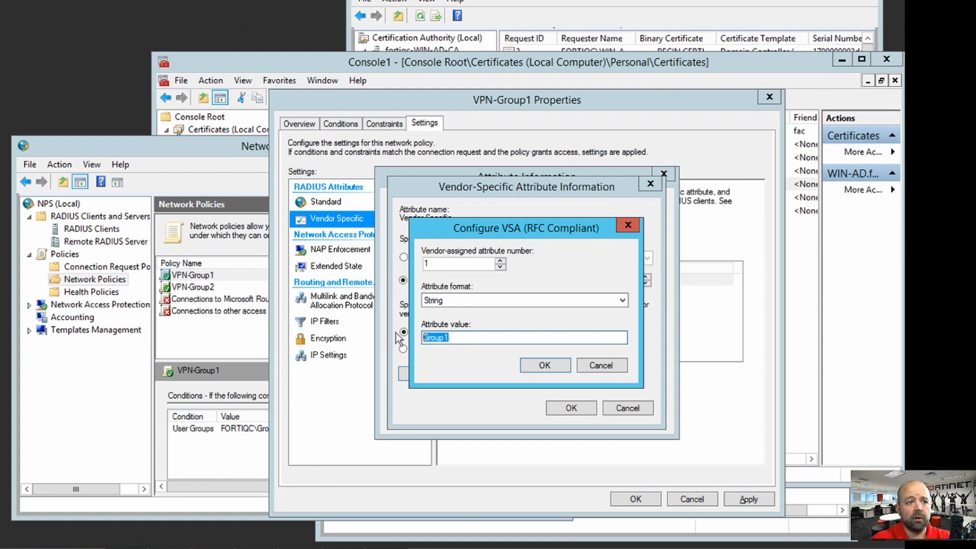
pyautogui.click(463, 340)
pyautogui.moveTo(464, 339); pyautogui.dragTo(407, 338)
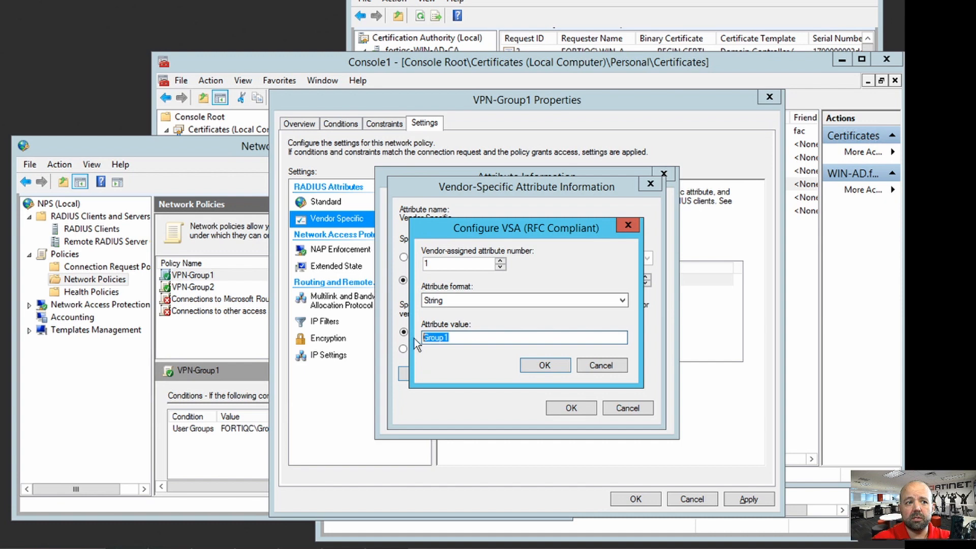
pyautogui.click(494, 339)
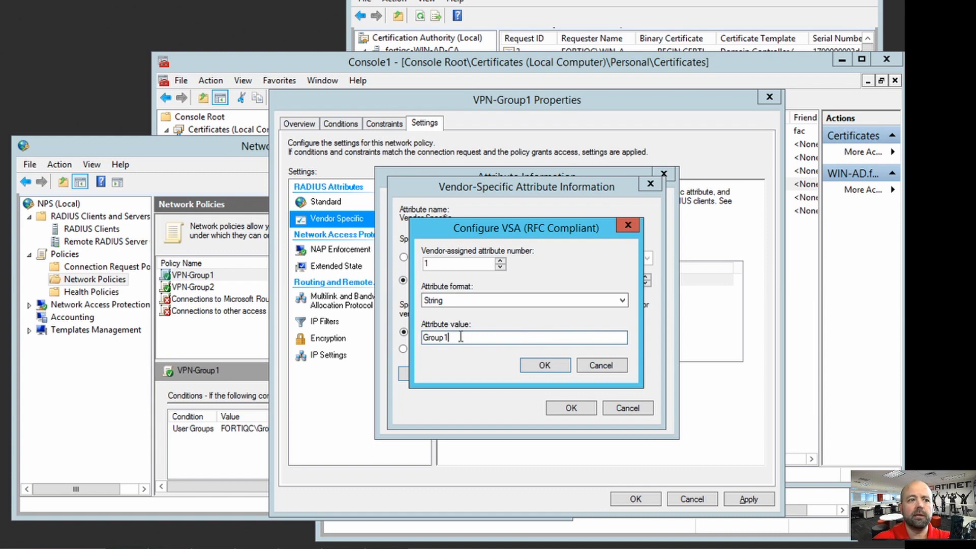
pyautogui.moveTo(462, 338); pyautogui.dragTo(407, 337)
pyautogui.click(494, 337)
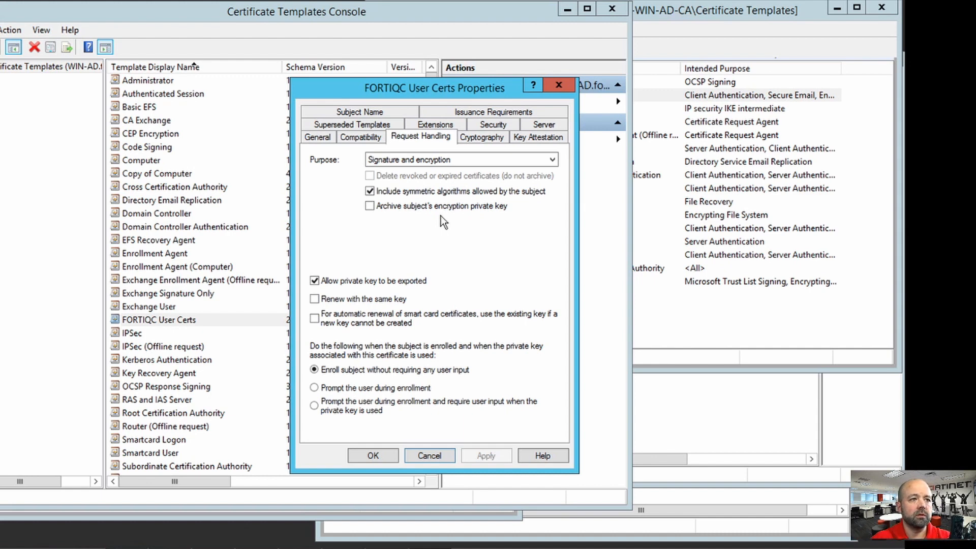
# Step: Clear 'Allow private key to be exported' in the FORTIQC User Certs template's Request Handling
pyautogui.click(705, 346)
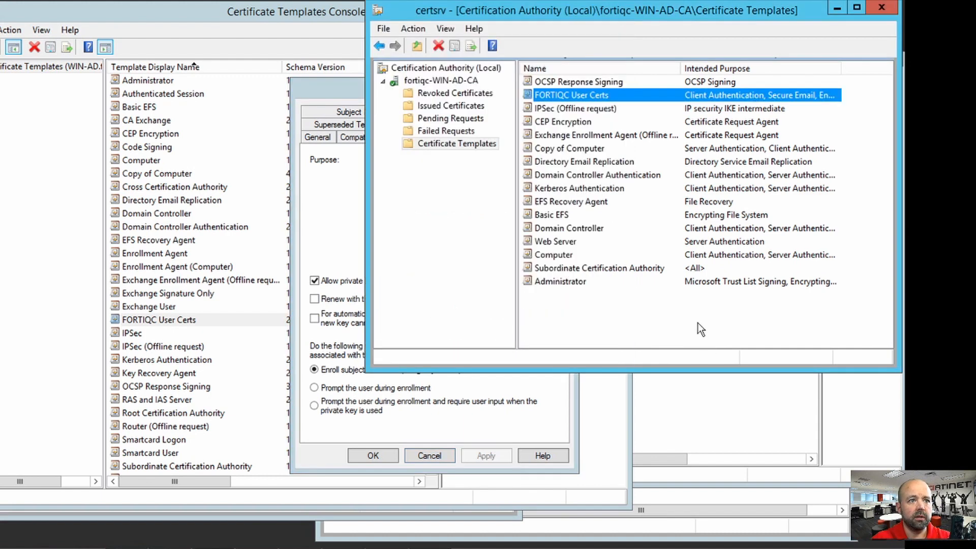
pyautogui.rightClick(432, 145)
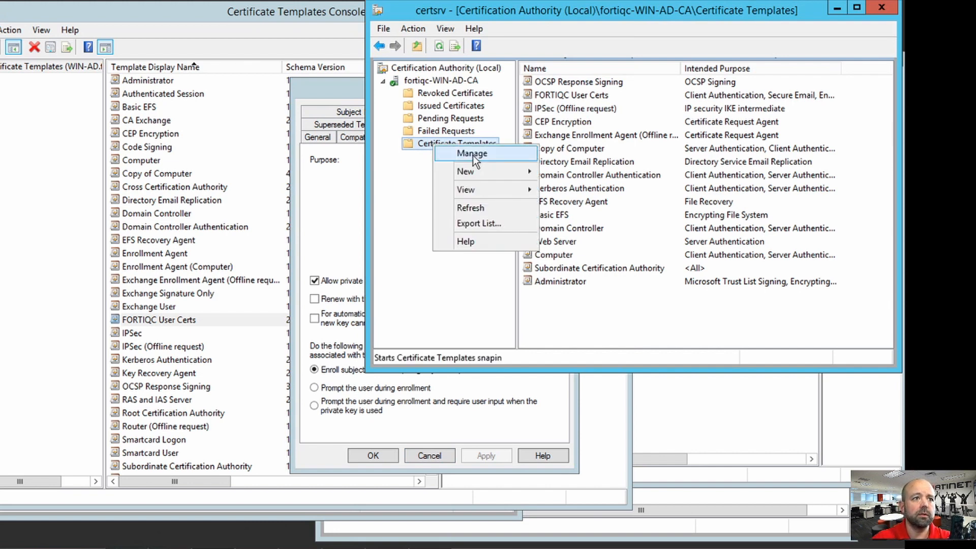
pyautogui.click(408, 235)
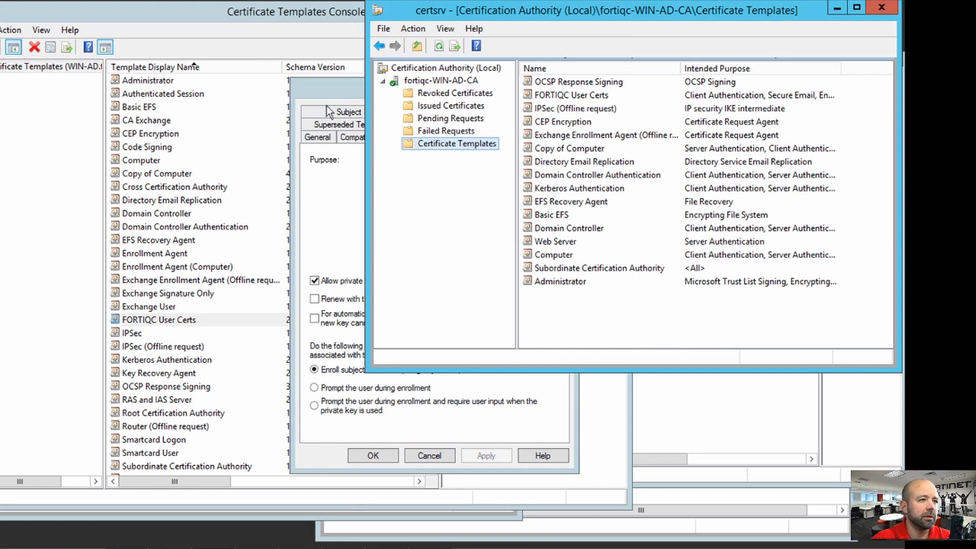
pyautogui.click(328, 87)
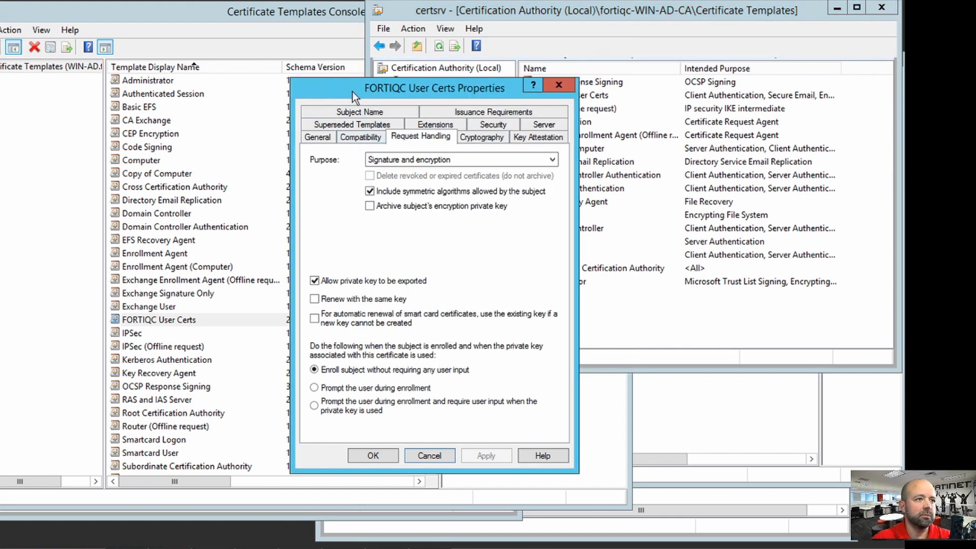
pyautogui.moveTo(352, 92); pyautogui.dragTo(447, 116)
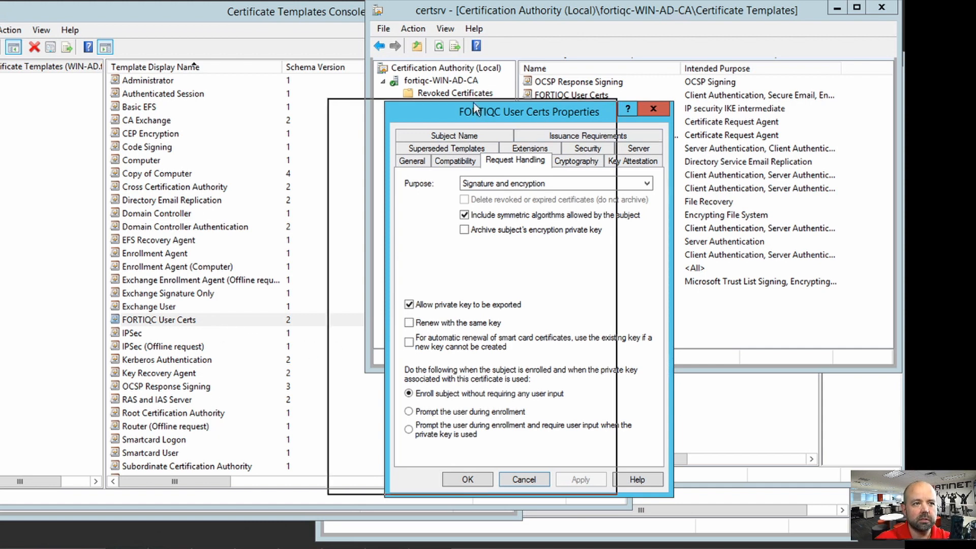
pyautogui.moveTo(485, 113); pyautogui.dragTo(423, 105)
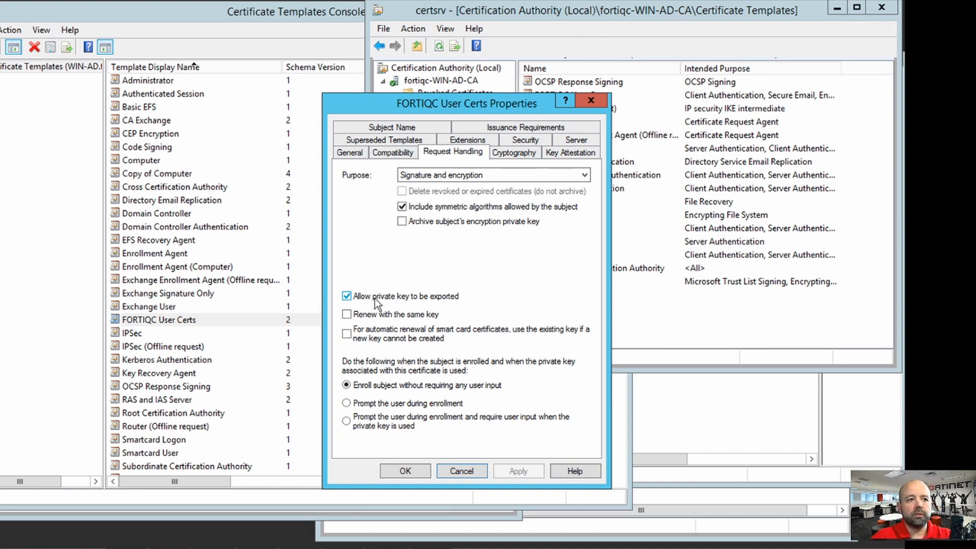
pyautogui.click(372, 300)
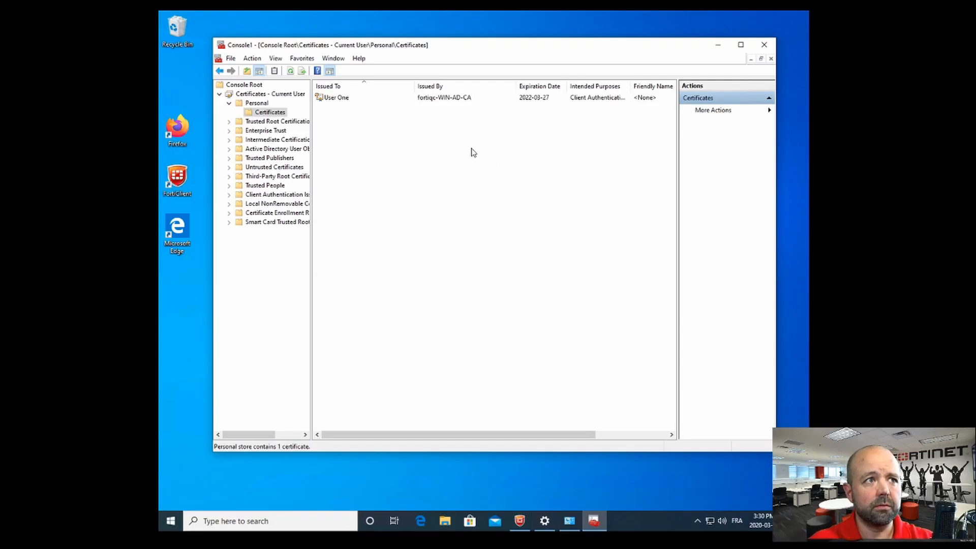
# Step: Select the personal certificate issued by fortiqc-WIN-AD-CA, expiring 2022-03-27
pyautogui.click(339, 101)
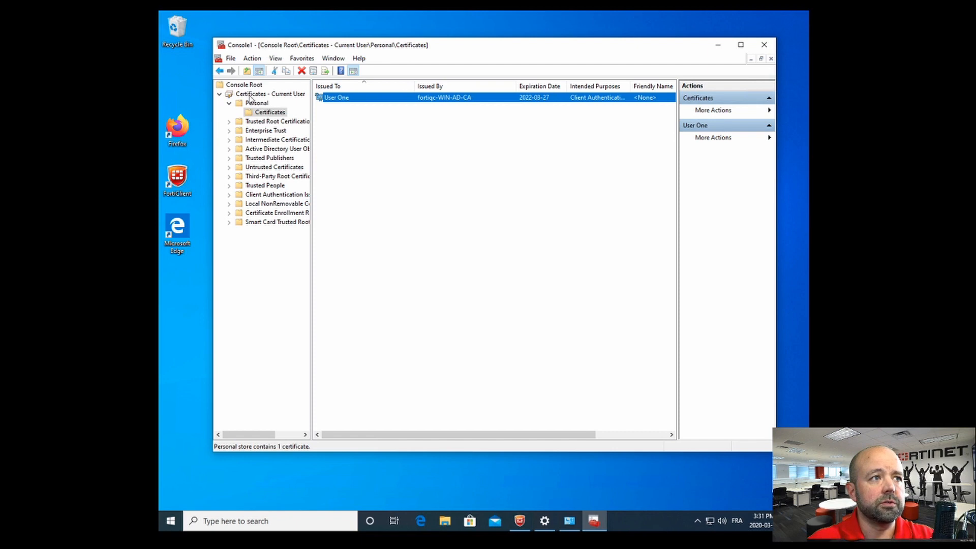
pyautogui.click(260, 113)
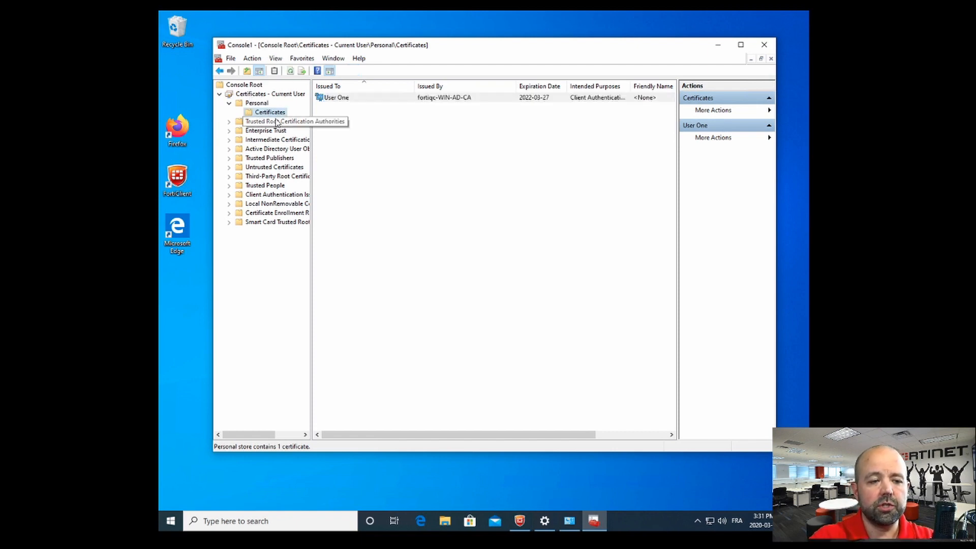
pyautogui.click(369, 100)
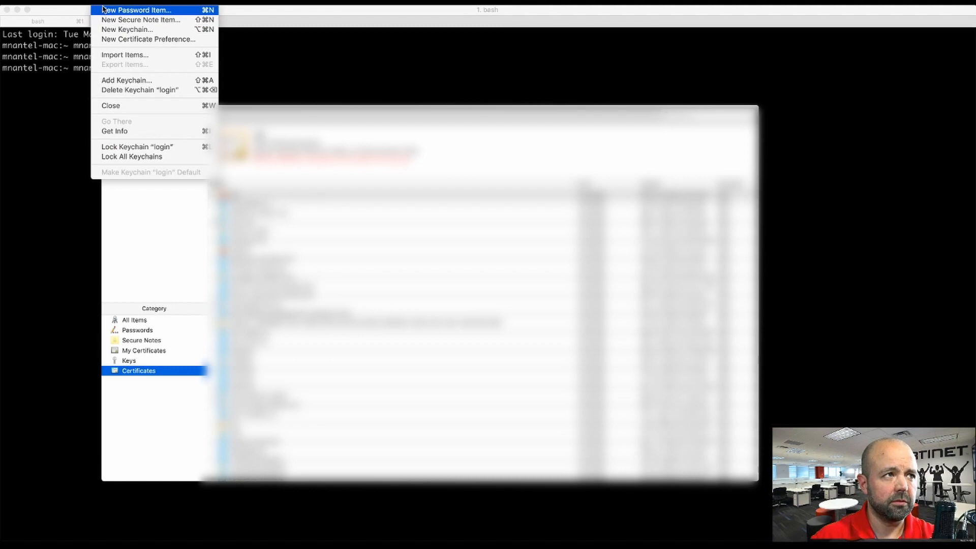
# Step: Start a Certificate Assistant request to a CA, entering the user's e-mail and common name
pyautogui.moveTo(66, 2)
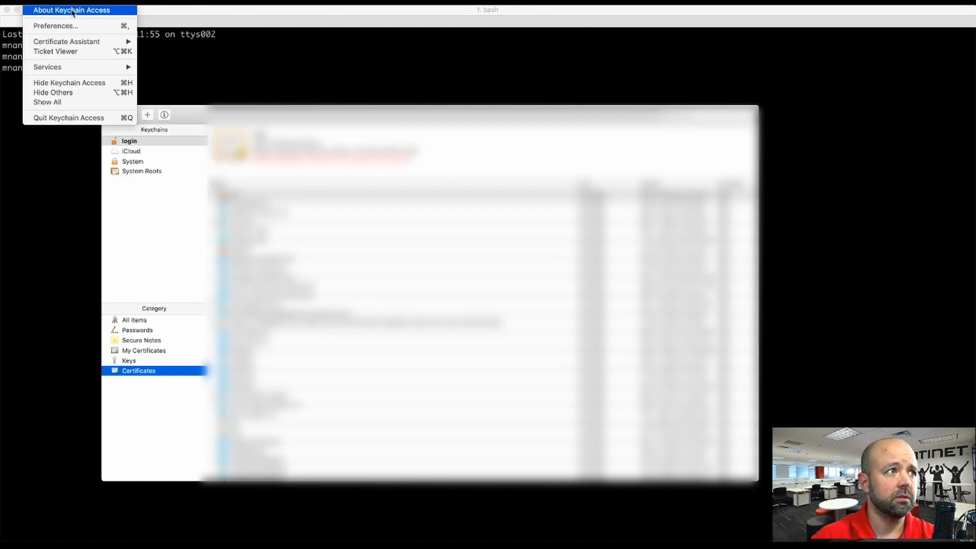
pyautogui.moveTo(84, 43)
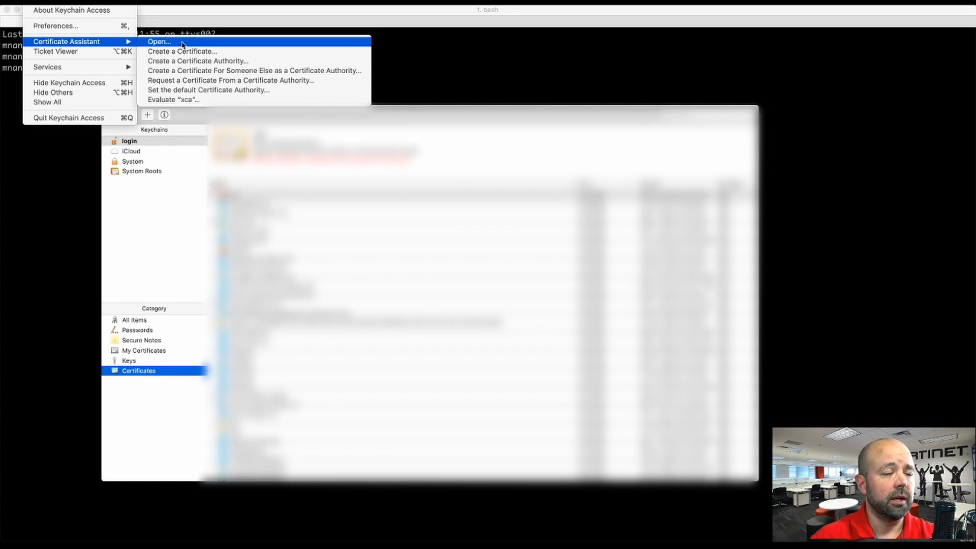
pyautogui.click(203, 82)
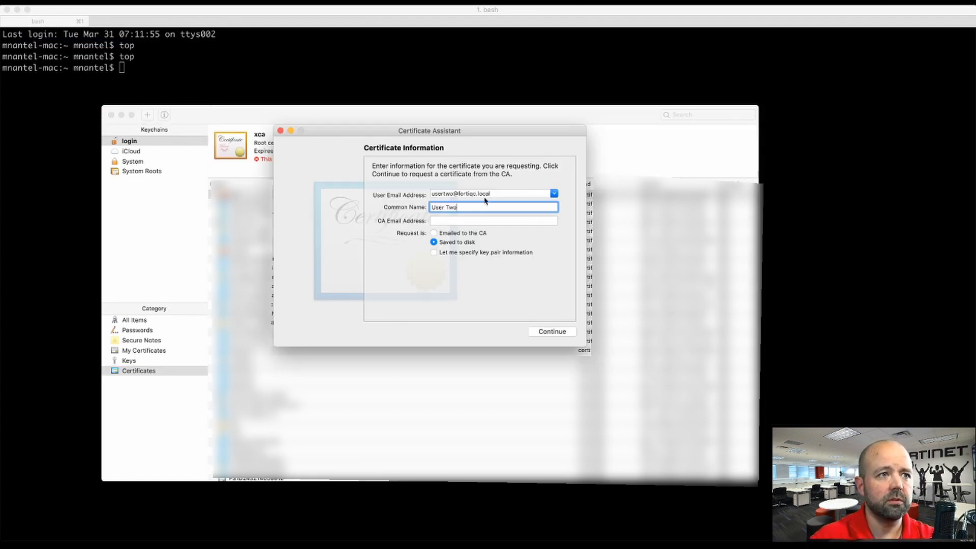
pyautogui.moveTo(508, 193); pyautogui.dragTo(412, 192)
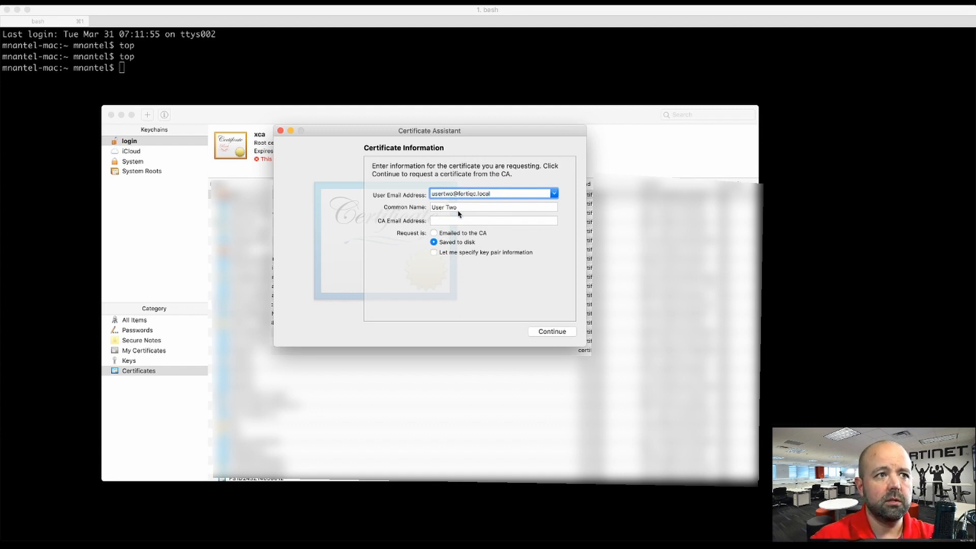
pyautogui.press('Tab')
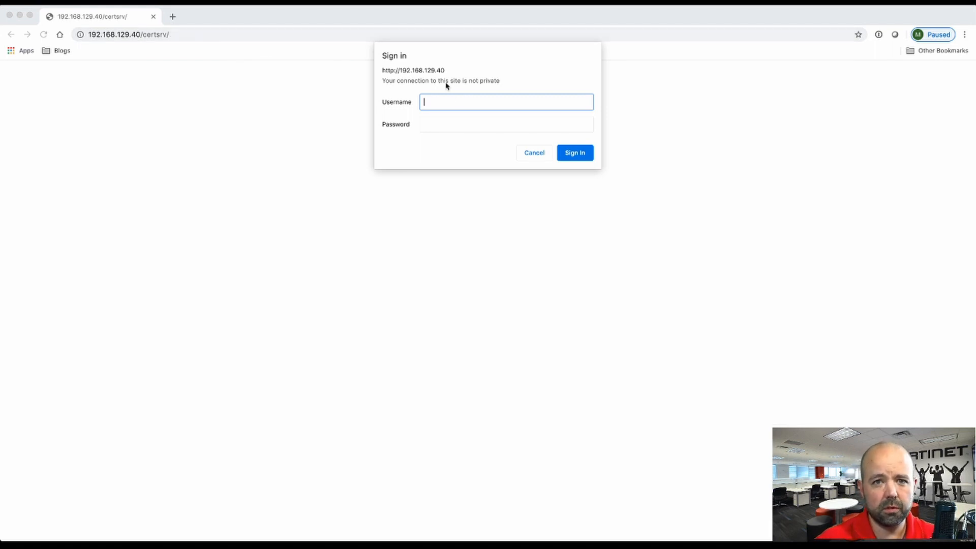
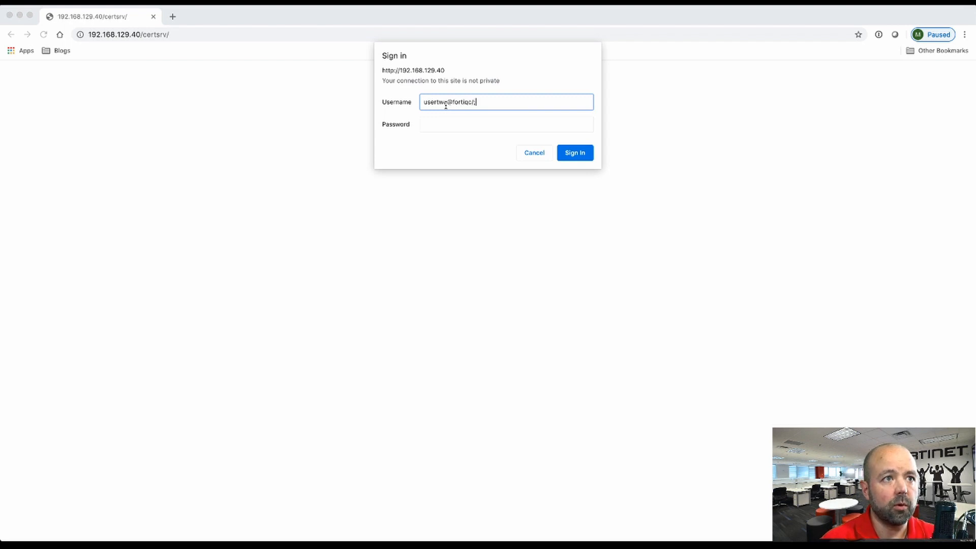
# Step: Sign in to certificate web enrollment with the user's account name and password
pyautogui.press('Tab')
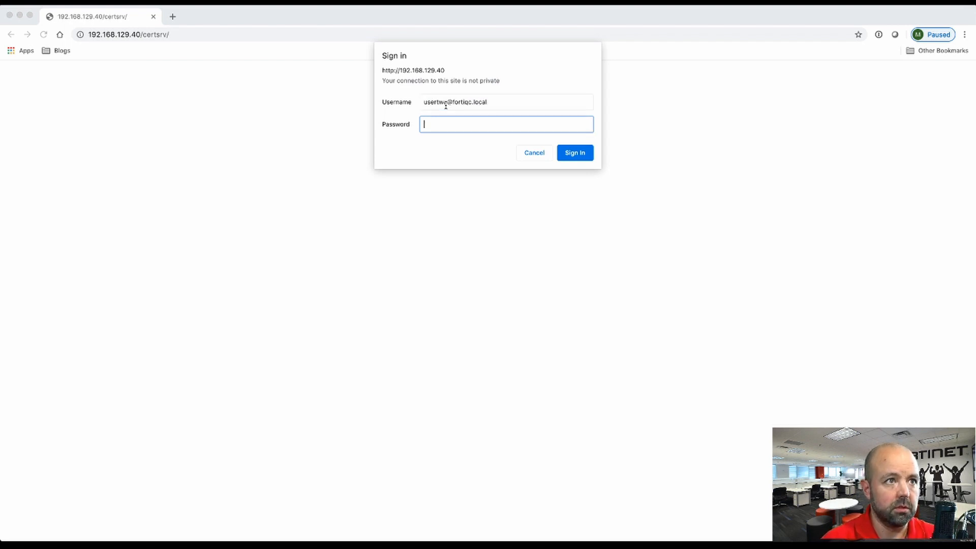
pyautogui.write('••••••')
pyautogui.press('Return')
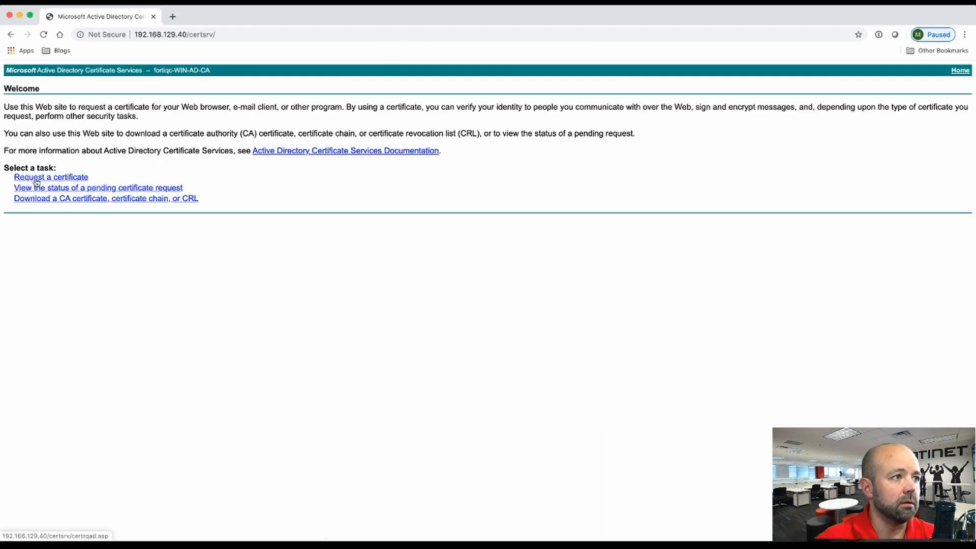
# Step: Go to Request a certificate's advanced base-64 submission page, then switch to the terminal
pyautogui.click(36, 179)
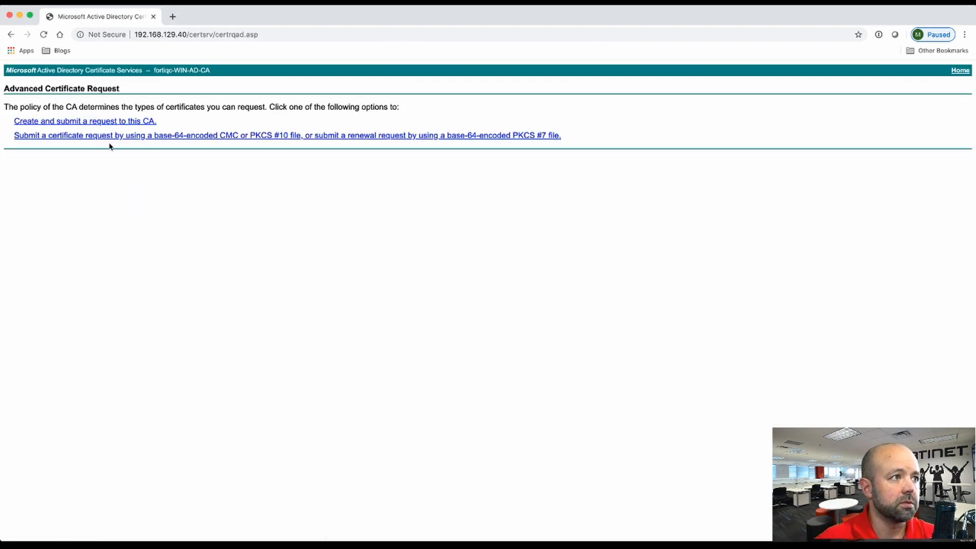
pyautogui.click(96, 136)
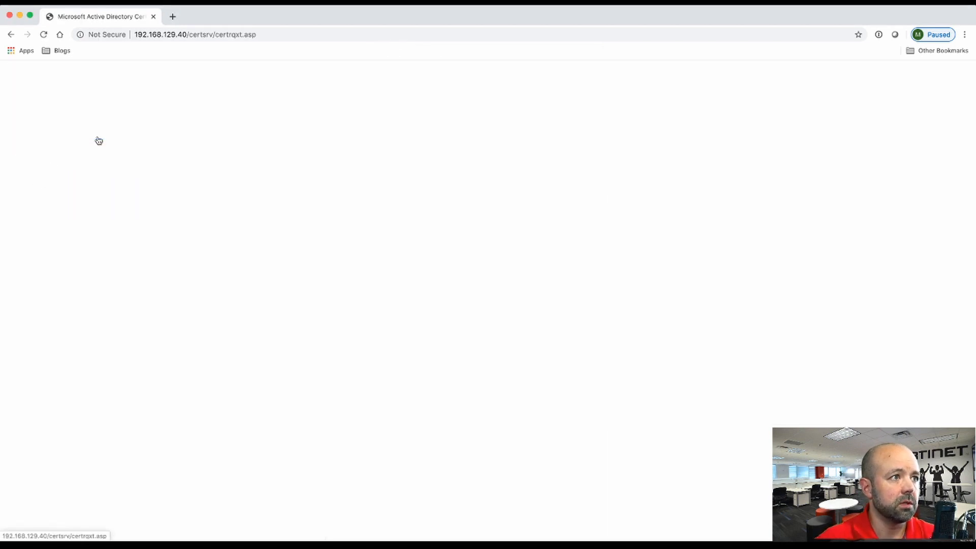
pyautogui.moveTo(264, 539)
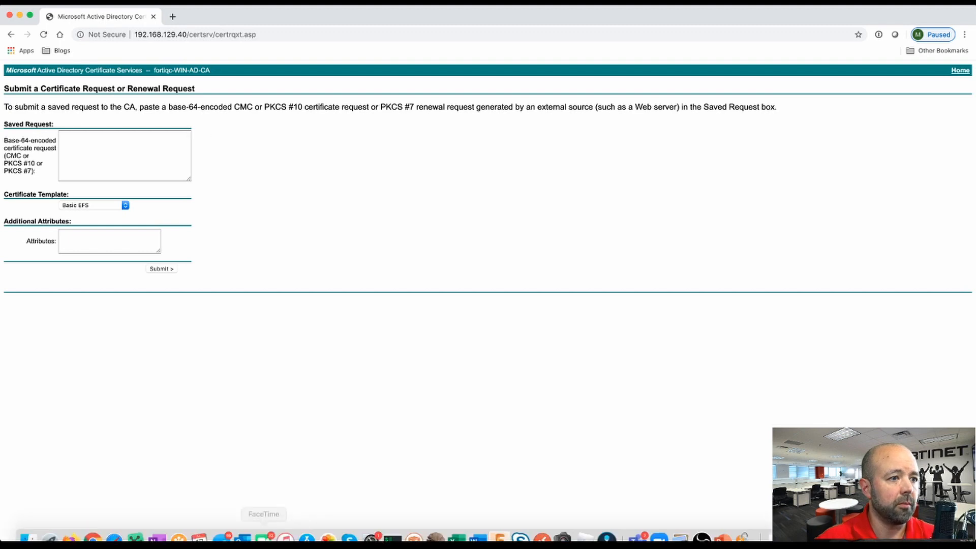
pyautogui.click(393, 529)
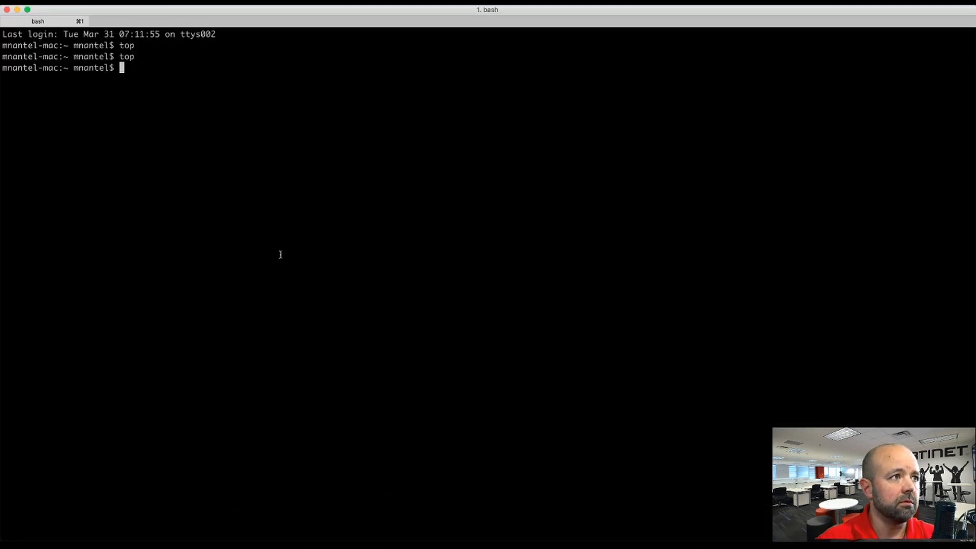
# Step: Print ~/Downloads/newreqmacbook with cat, copy the request text, and return to Chrome
pyautogui.write('cat ')
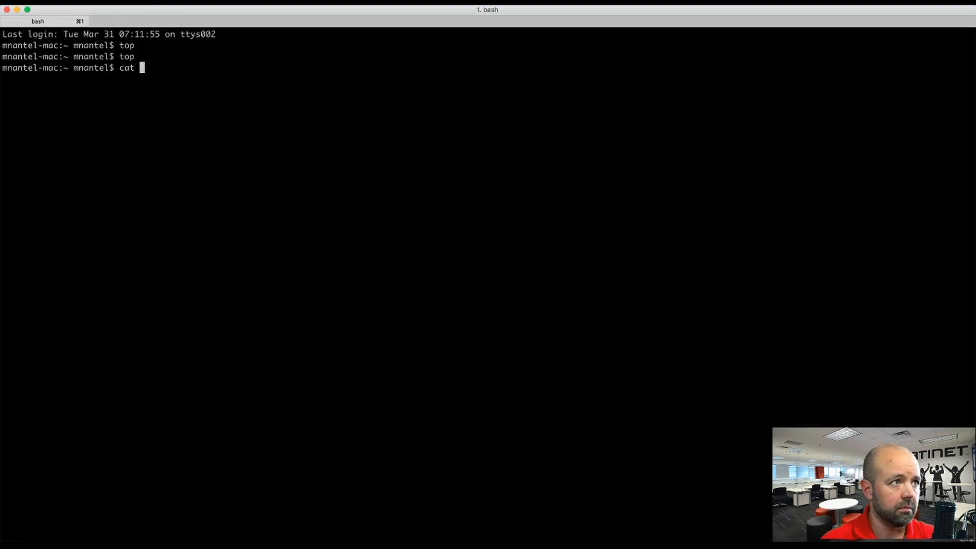
pyautogui.write('~/Dow')
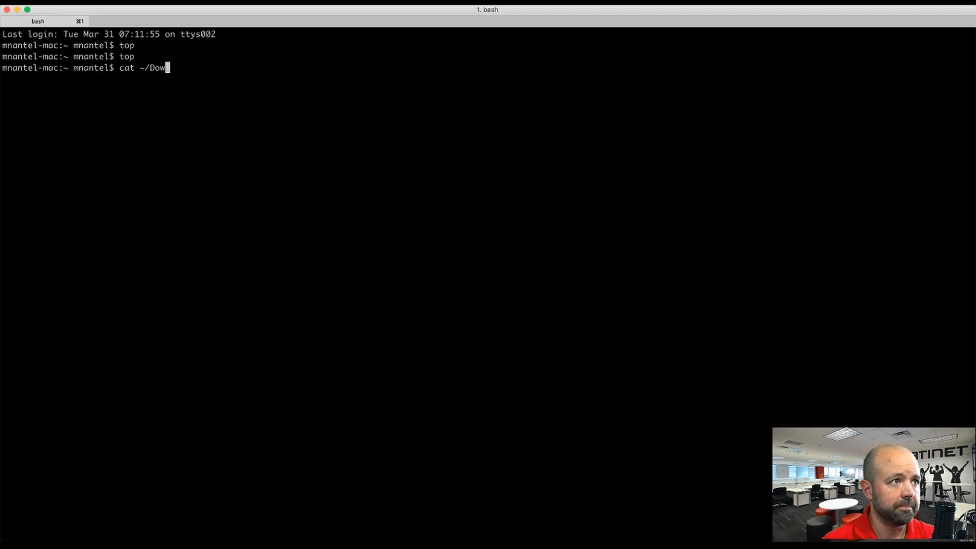
pyautogui.press('Tab')
pyautogui.write('newreq')
pyautogui.press('Tab')
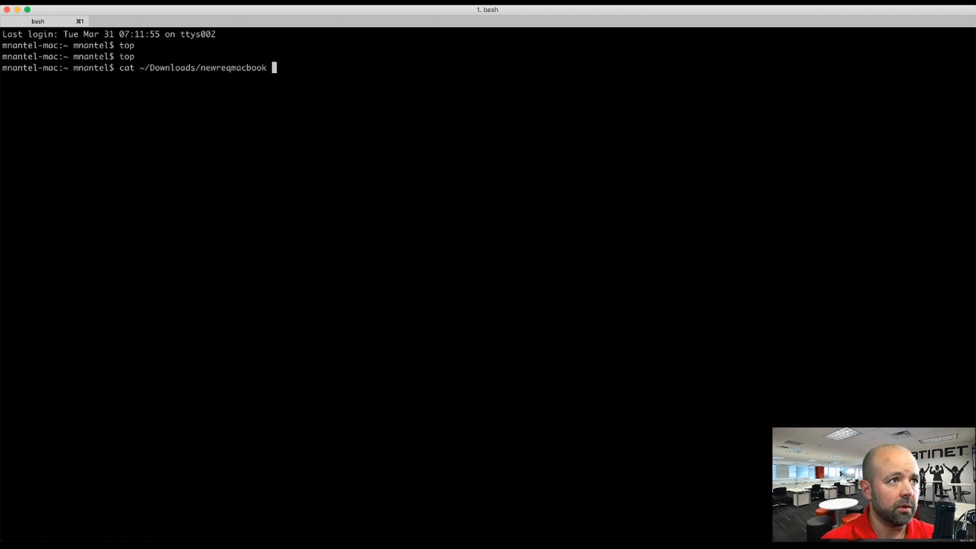
pyautogui.press('Return')
pyautogui.moveTo(181, 250); pyautogui.dragTo(3, 79)
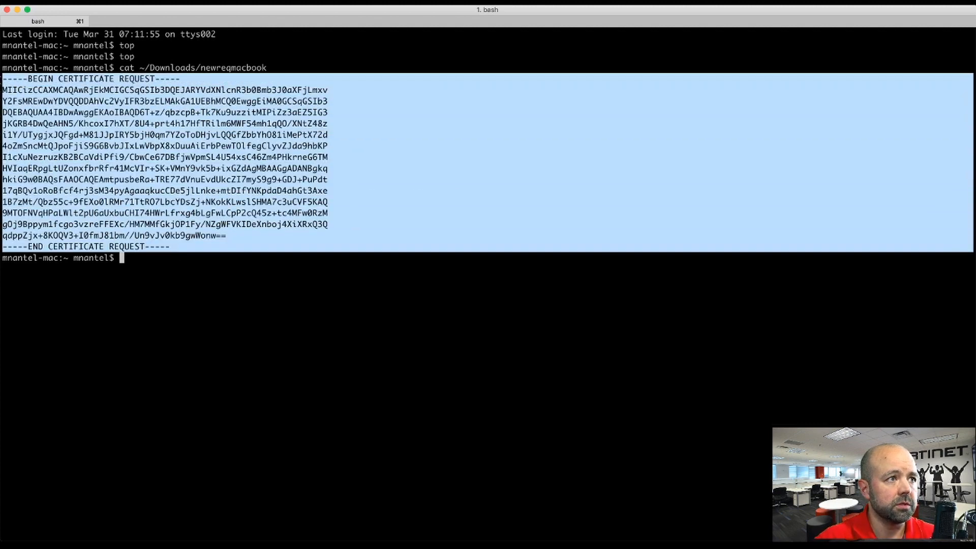
pyautogui.press('super+Tab')
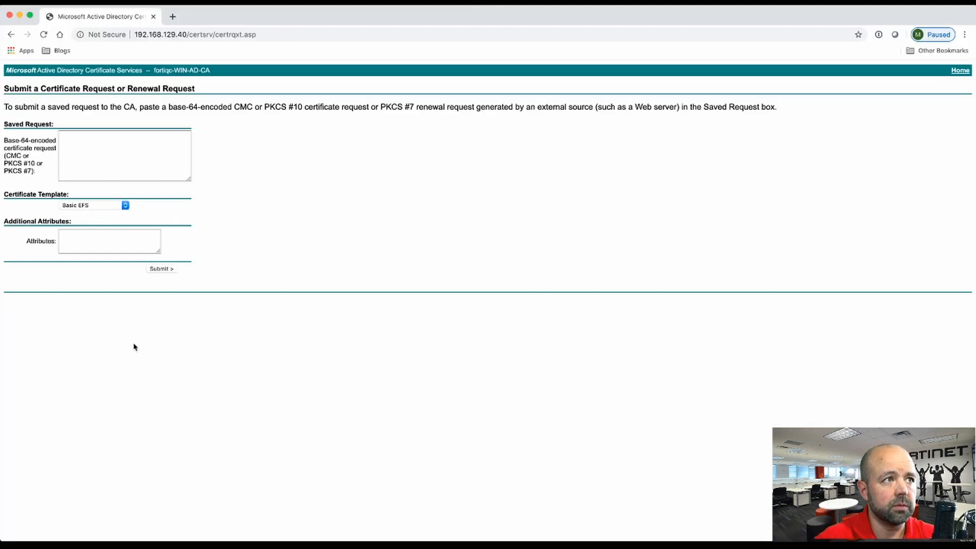
# Step: Paste the request, choose the FORTIQC User Certs template, submit, and download the issued certificate
pyautogui.click(167, 177)
pyautogui.press('super+v')
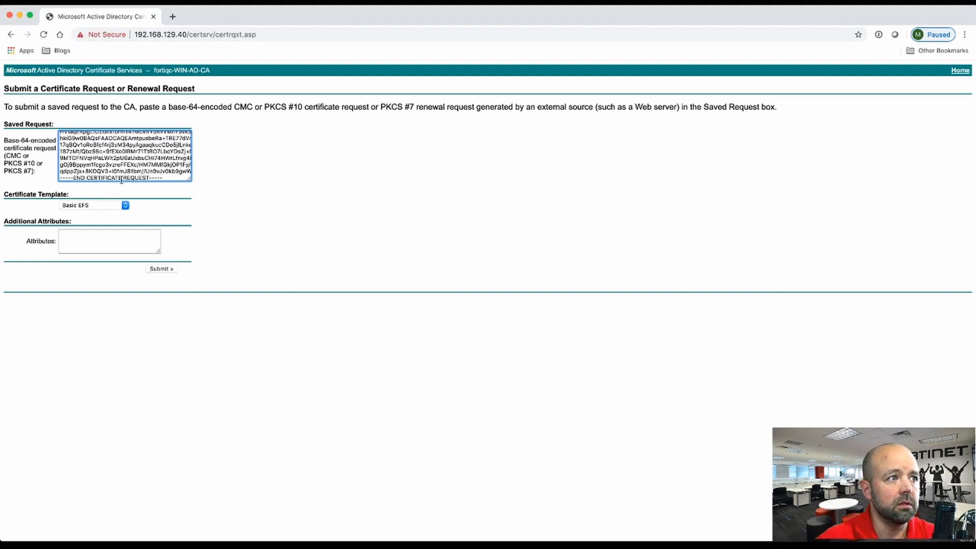
pyautogui.click(94, 205)
pyautogui.click(95, 212)
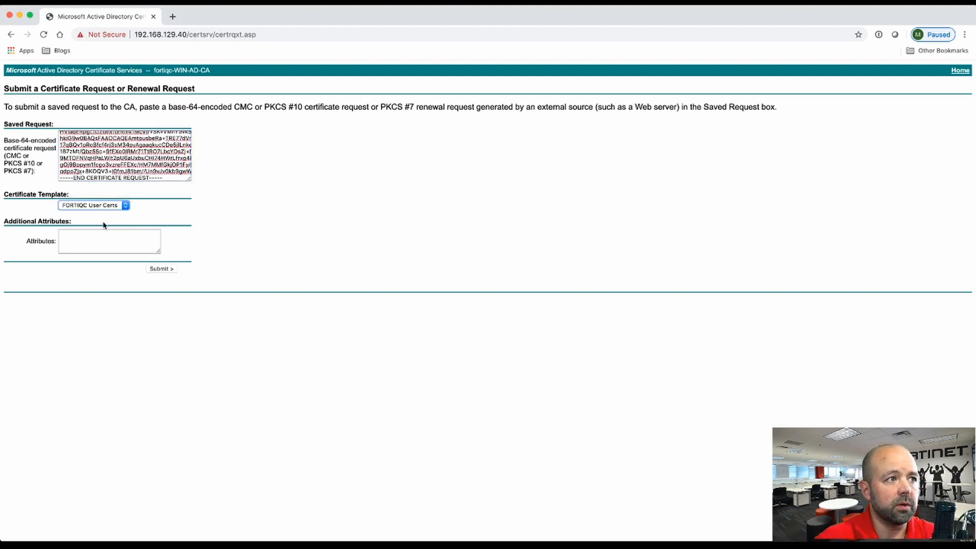
pyautogui.click(117, 236)
pyautogui.click(159, 269)
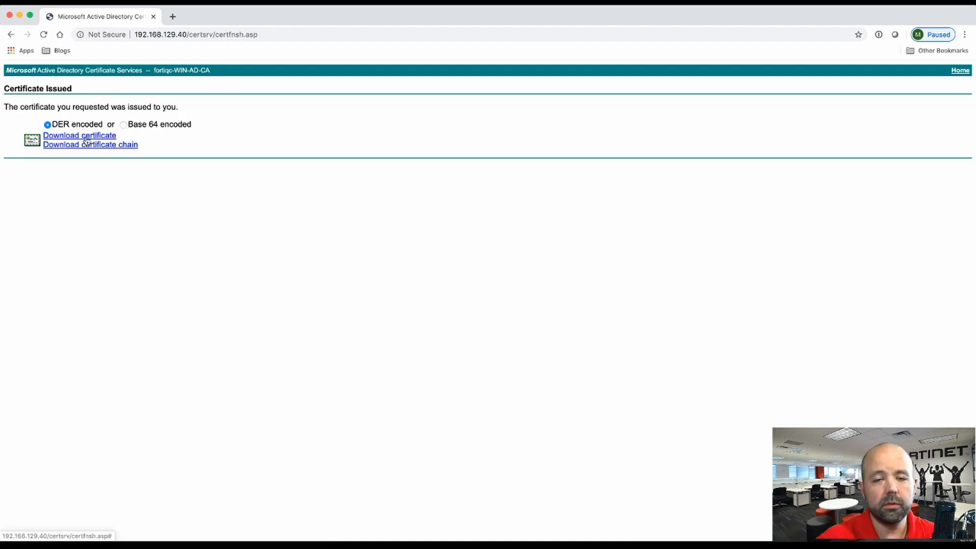
pyautogui.click(85, 138)
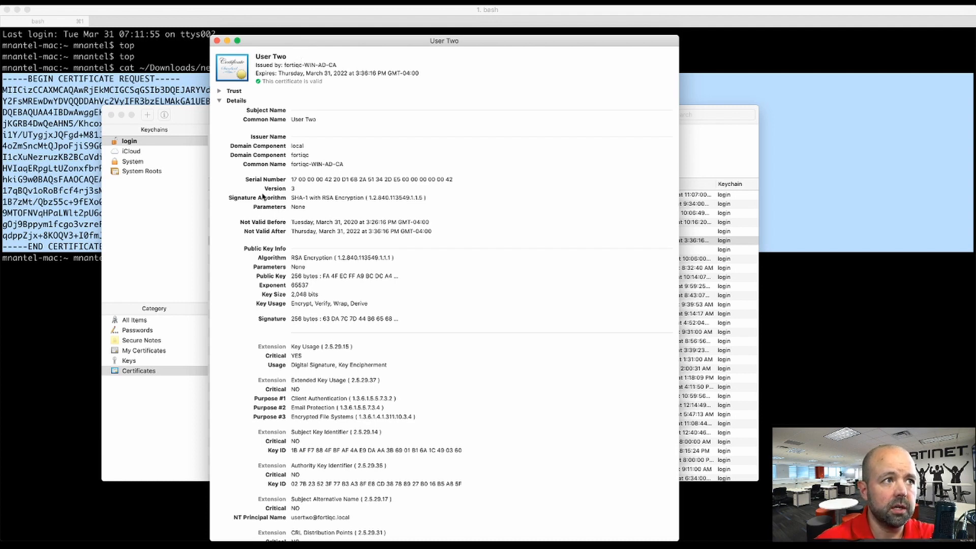
# Step: Check the new user certificate's NT Principal Name, then expand its Trust section
pyautogui.scroll(-10, 262, 197)
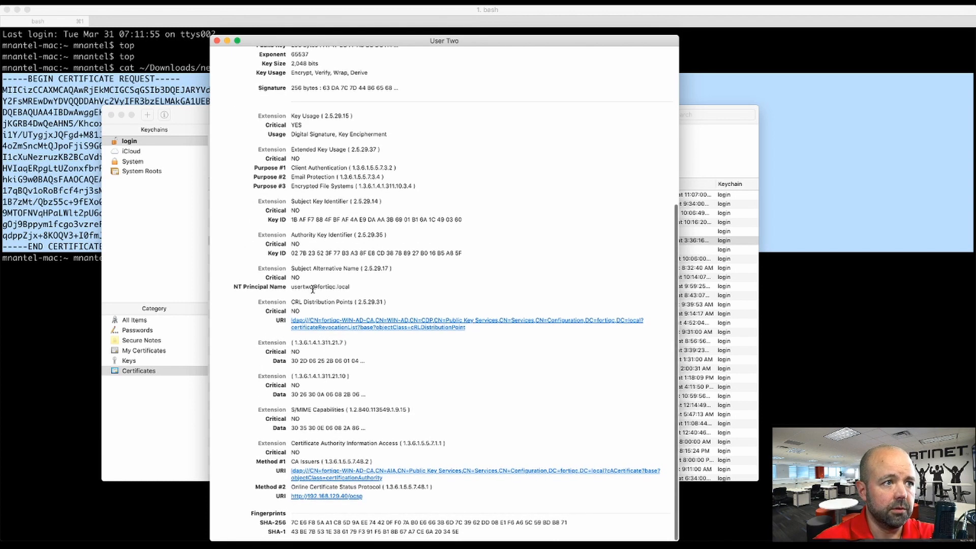
pyautogui.moveTo(291, 286); pyautogui.dragTo(354, 287)
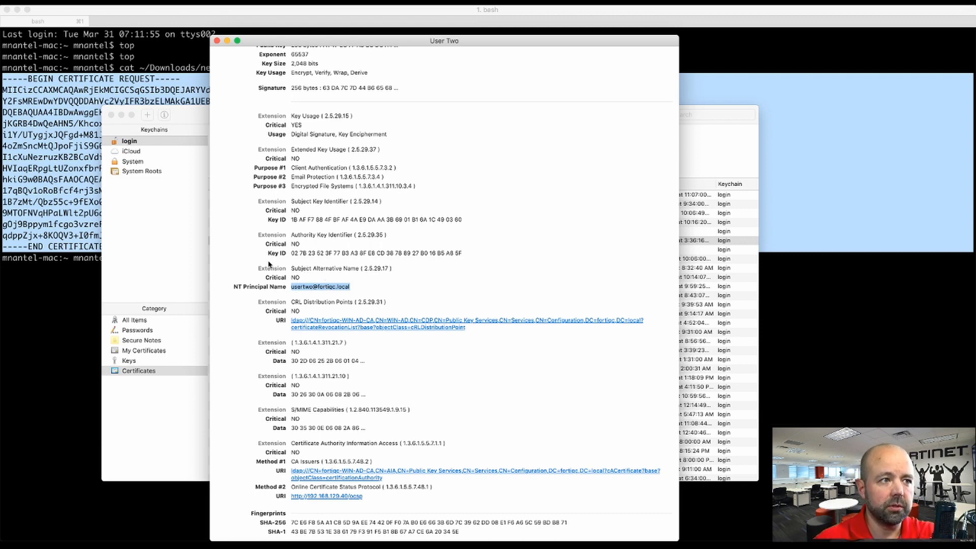
pyautogui.click(348, 277)
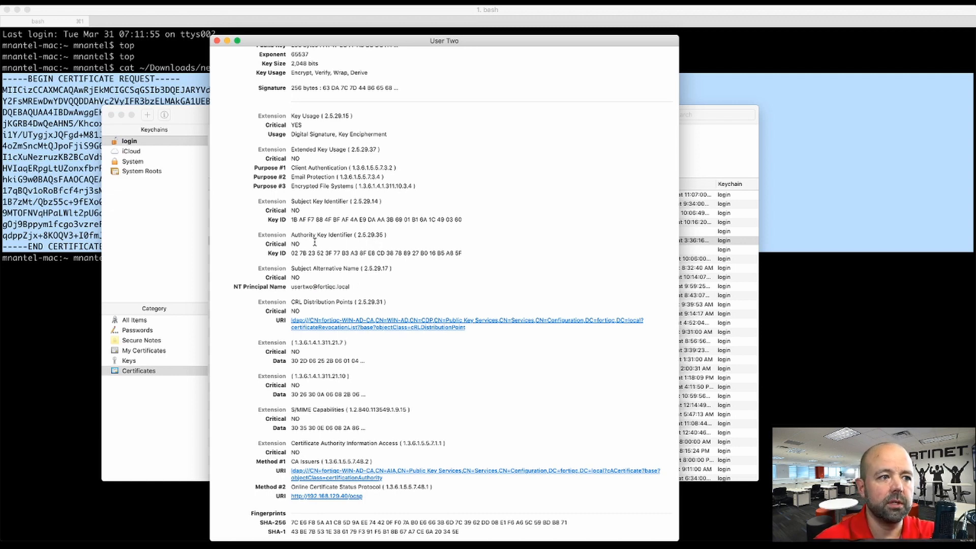
pyautogui.scroll(10, 312, 242)
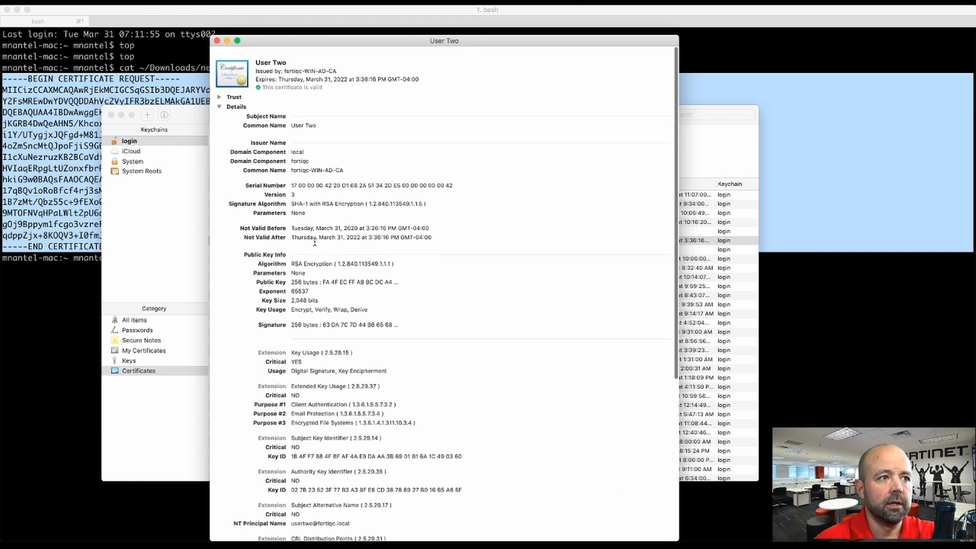
pyautogui.click(220, 91)
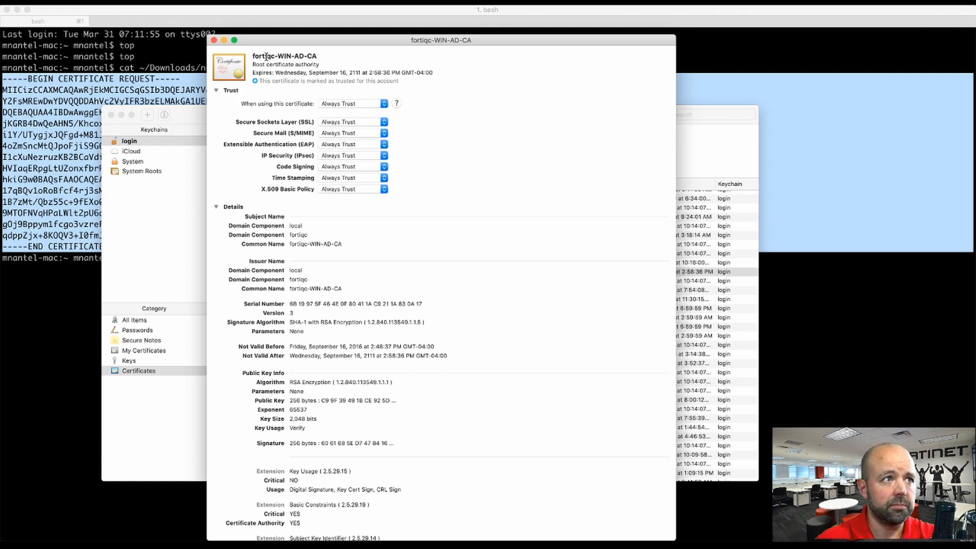
# Step: Reset the root certificate's overall trust setting to Use System Defaults
pyautogui.moveTo(265, 56); pyautogui.dragTo(323, 56)
pyautogui.click(348, 103)
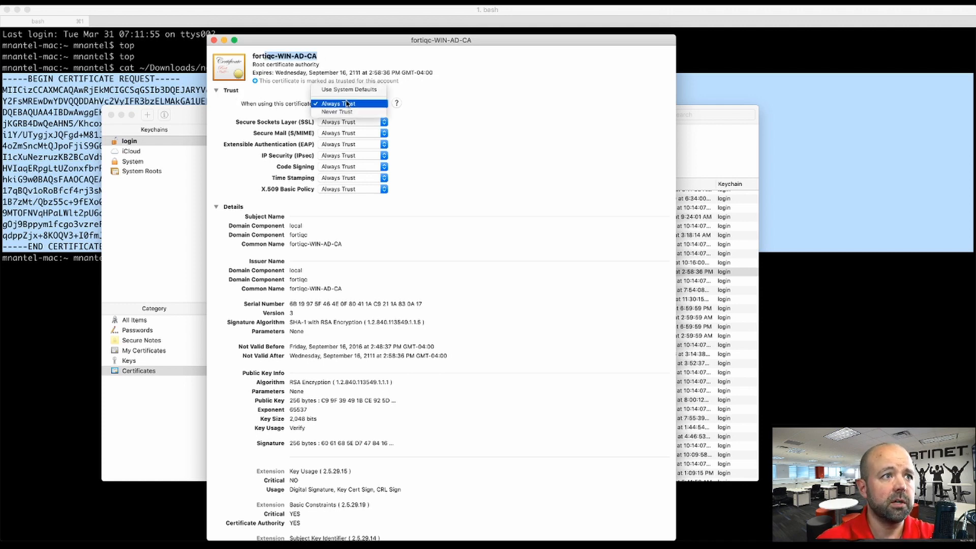
pyautogui.click(349, 90)
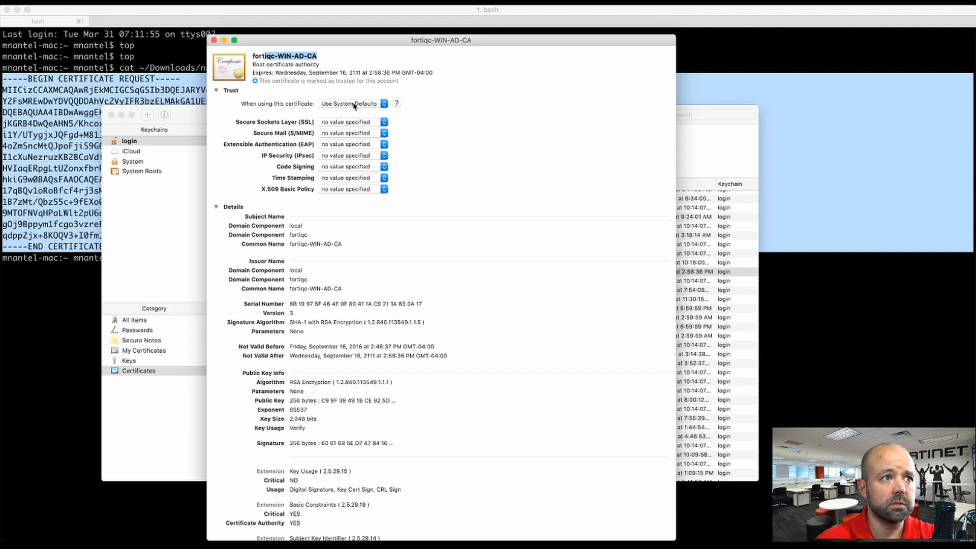
pyautogui.click(354, 103)
pyautogui.click(354, 104)
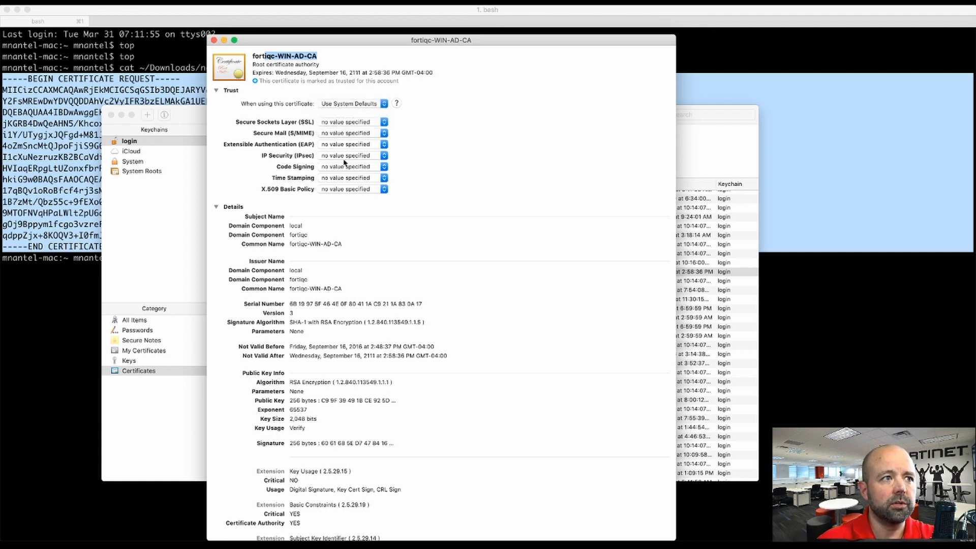
# Step: Set EAP and overall trust to Always Trust, ending on Use Custom Settings
pyautogui.click(350, 145)
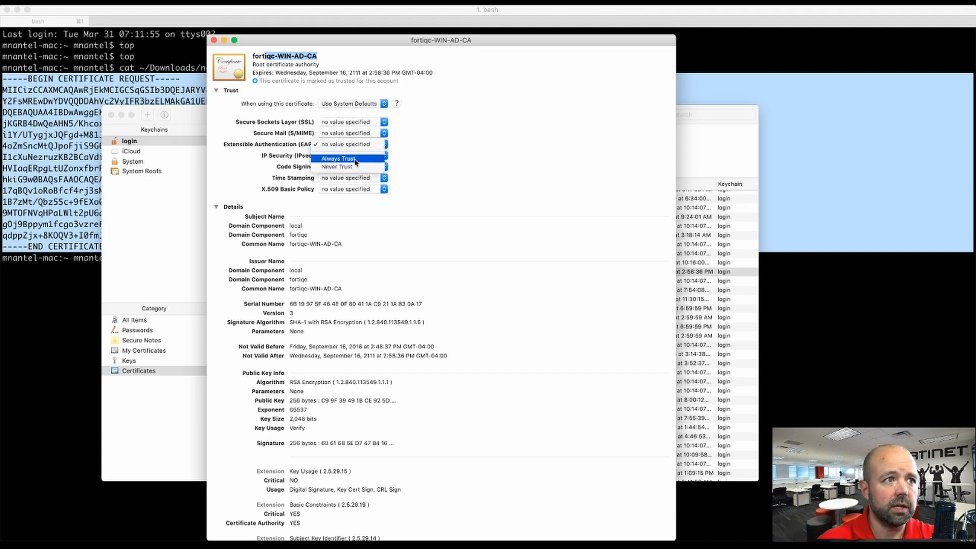
pyautogui.click(355, 161)
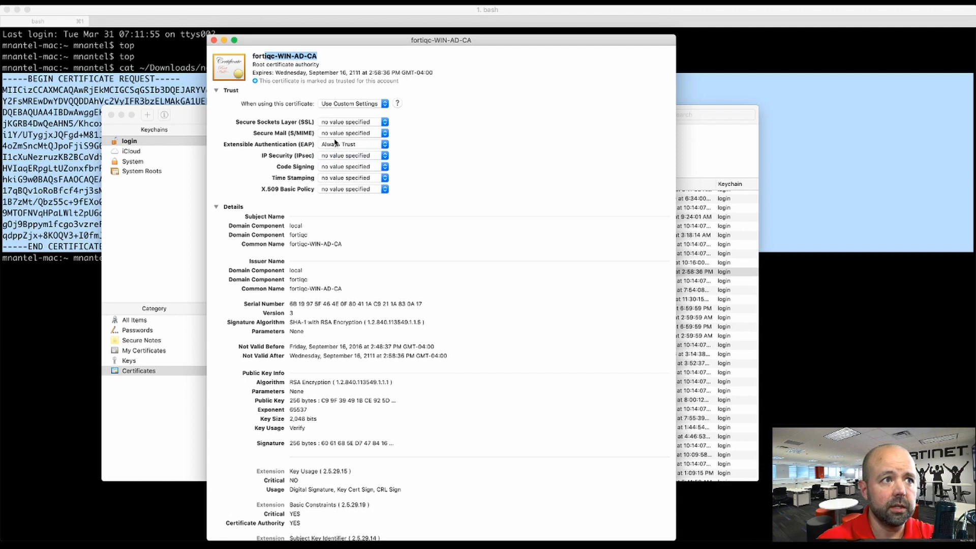
pyautogui.click(344, 105)
pyautogui.click(339, 87)
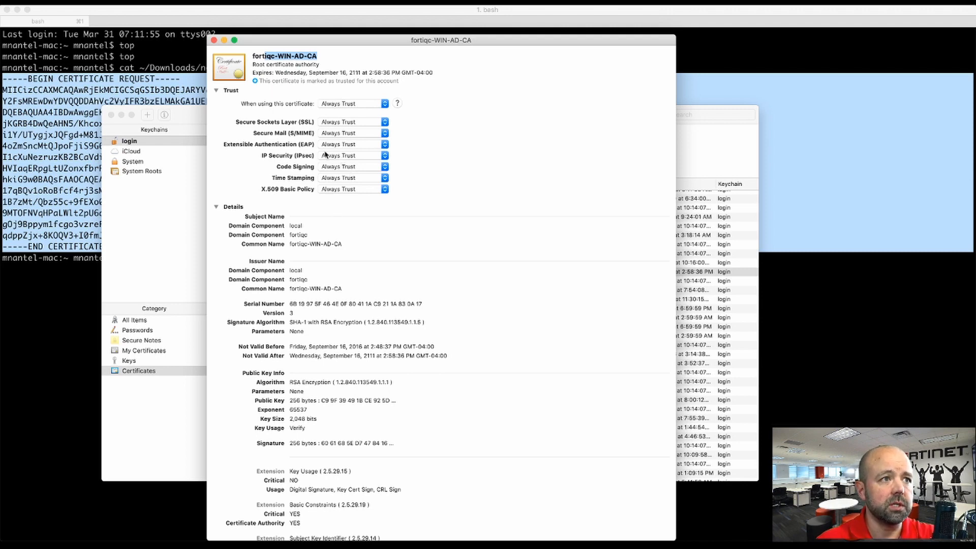
pyautogui.click(337, 104)
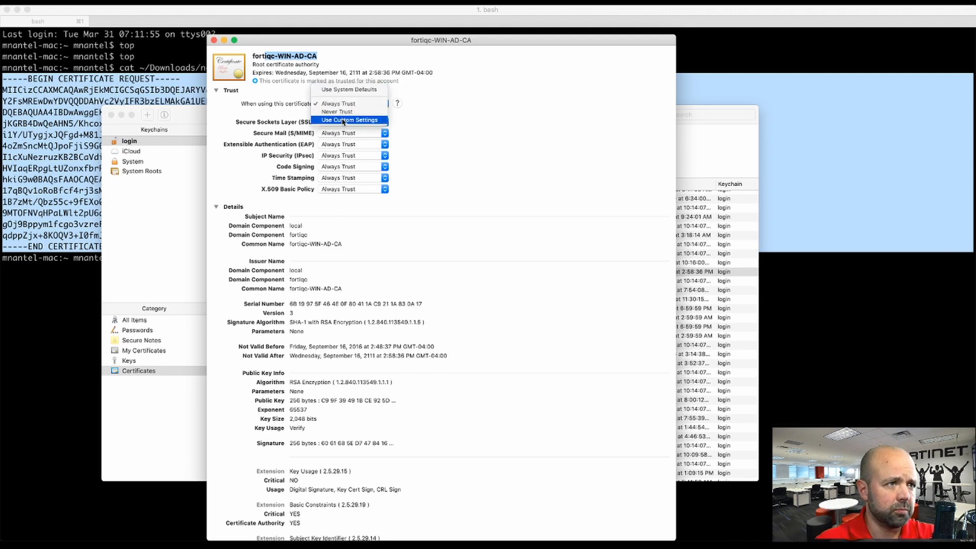
pyautogui.click(344, 120)
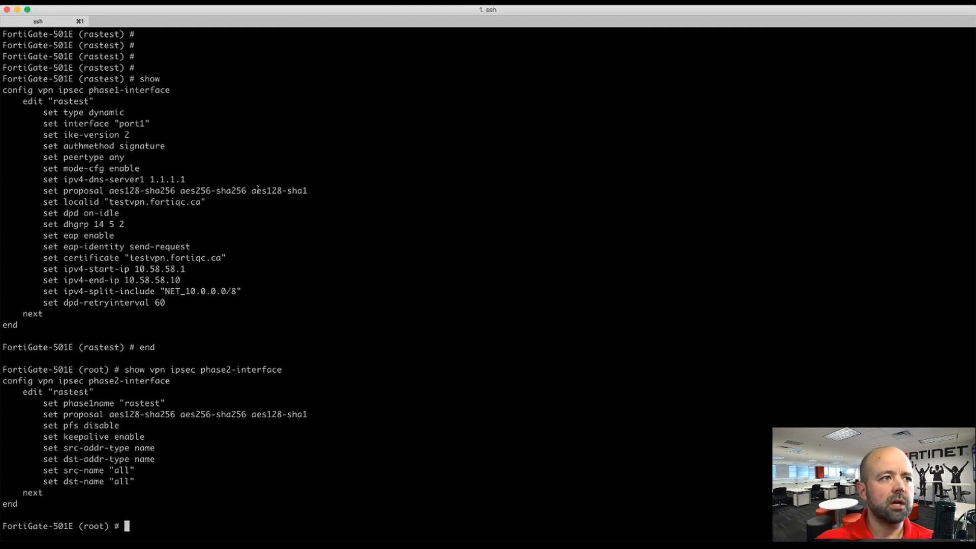
pyautogui.moveTo(253, 191); pyautogui.dragTo(308, 190)
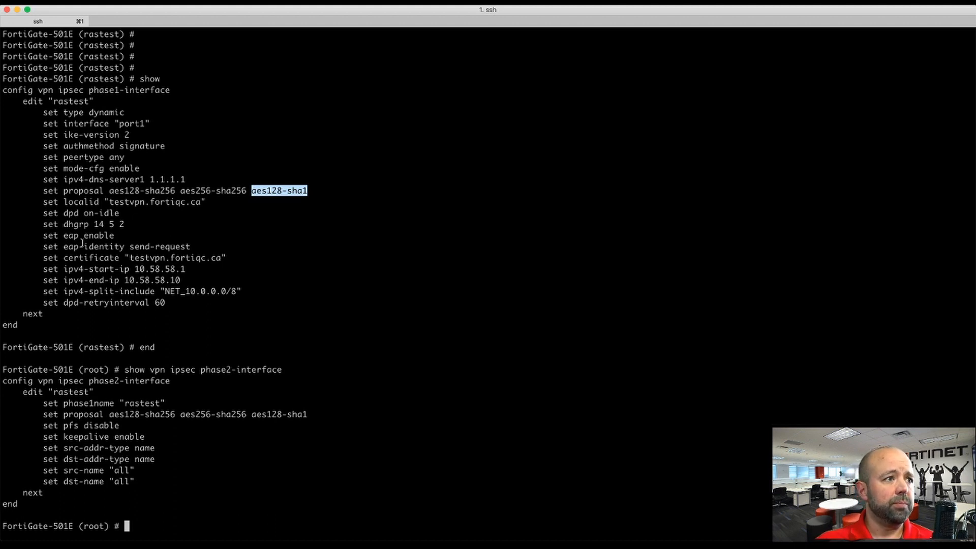
pyautogui.moveTo(43, 236); pyautogui.dragTo(173, 247)
pyautogui.click(118, 250)
pyautogui.click(182, 249)
pyautogui.click(148, 247)
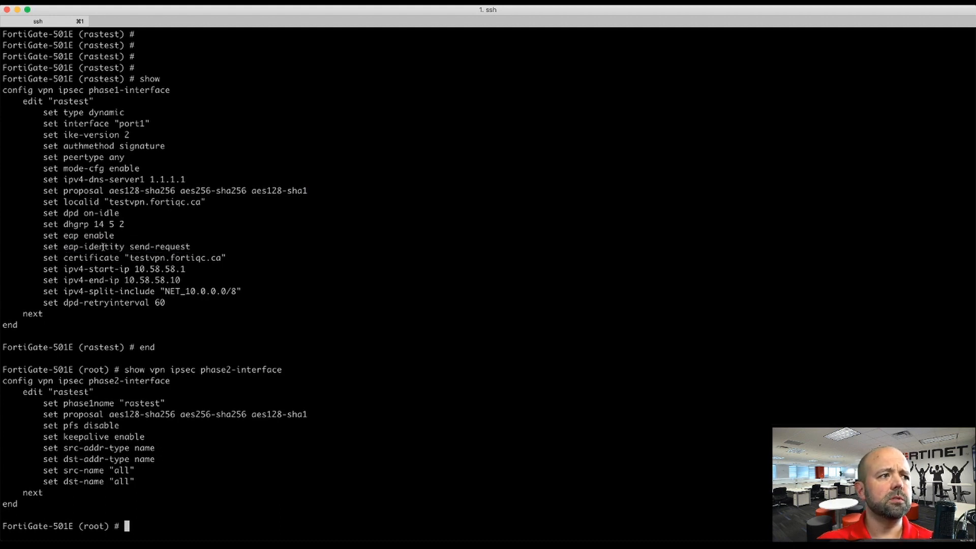
pyautogui.moveTo(65, 235); pyautogui.dragTo(105, 236)
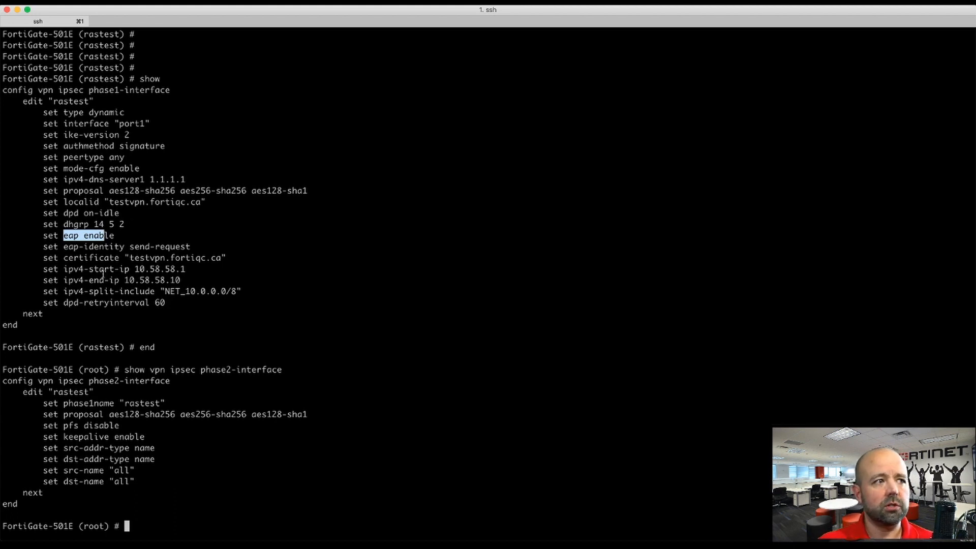
pyautogui.click(75, 259)
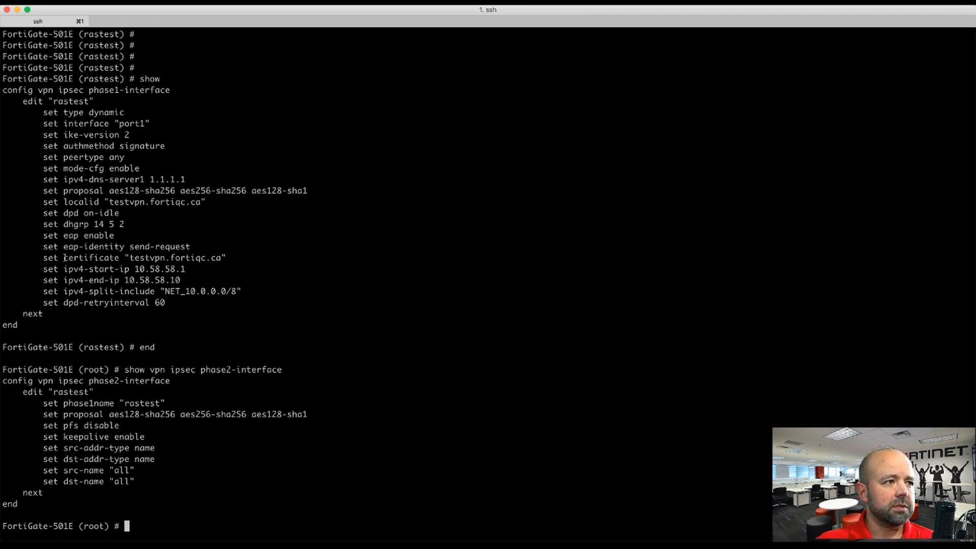
pyautogui.moveTo(64, 259); pyautogui.dragTo(225, 257)
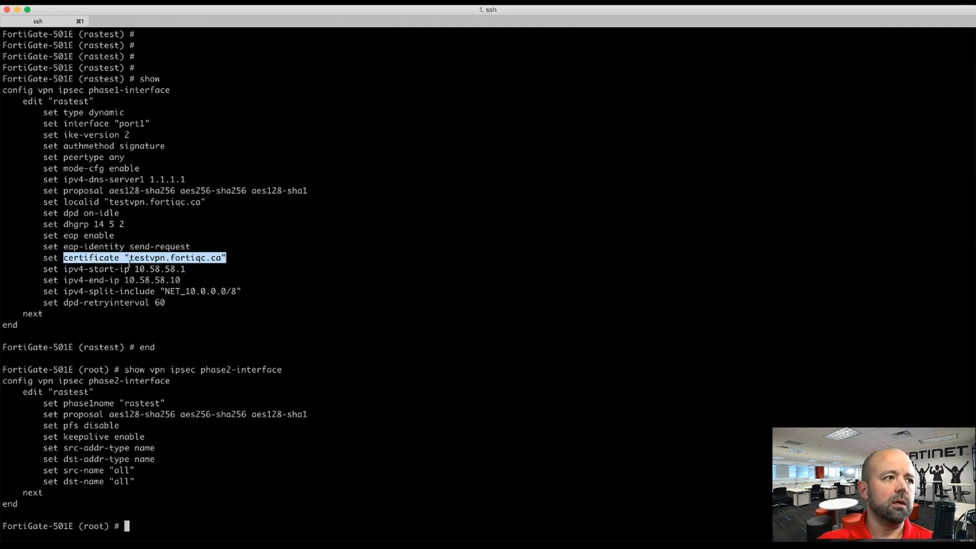
pyautogui.click(129, 263)
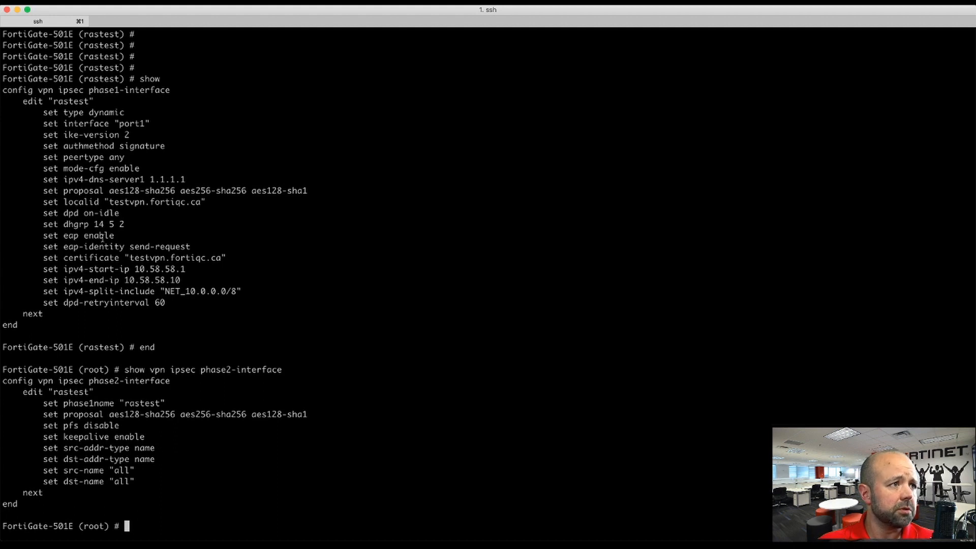
pyautogui.moveTo(84, 270); pyautogui.dragTo(216, 276)
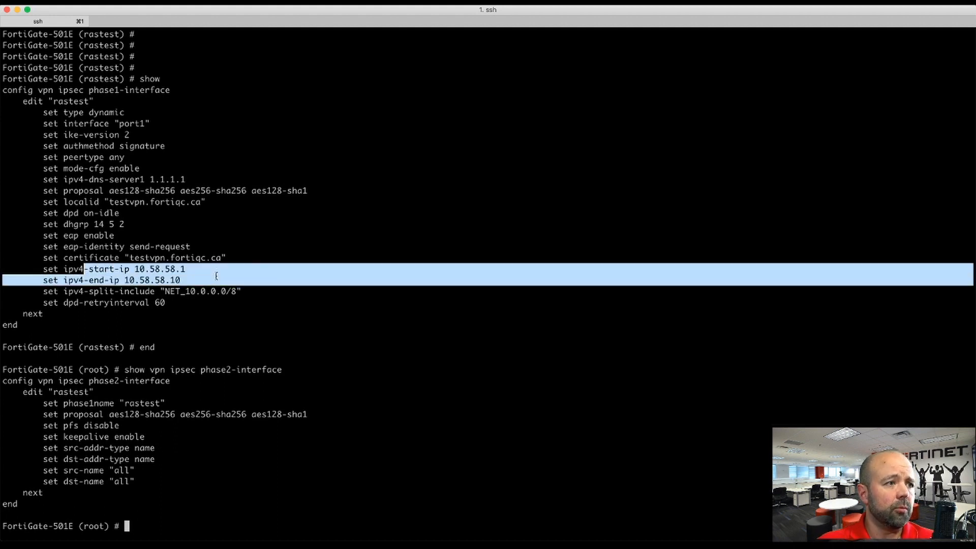
pyautogui.click(174, 280)
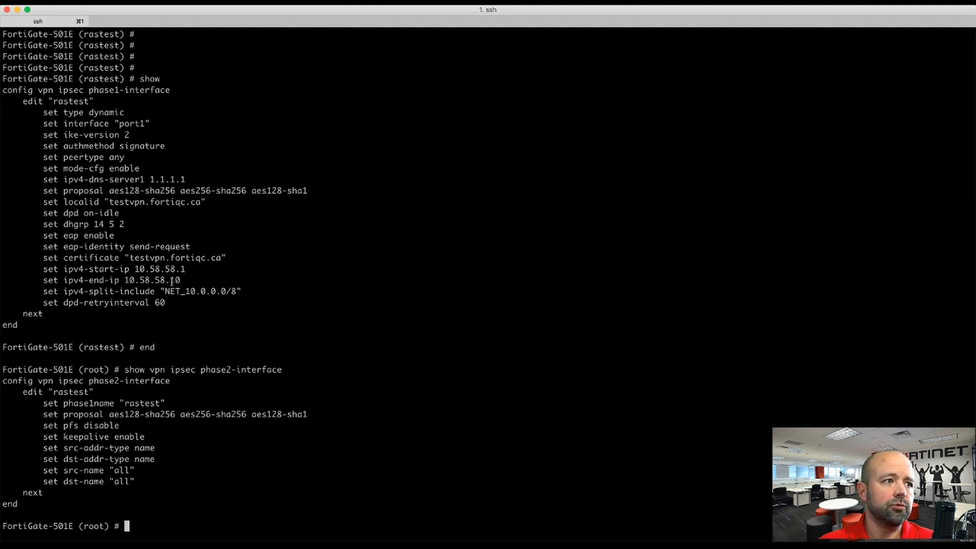
pyautogui.moveTo(78, 291); pyautogui.dragTo(233, 291)
pyautogui.click(191, 308)
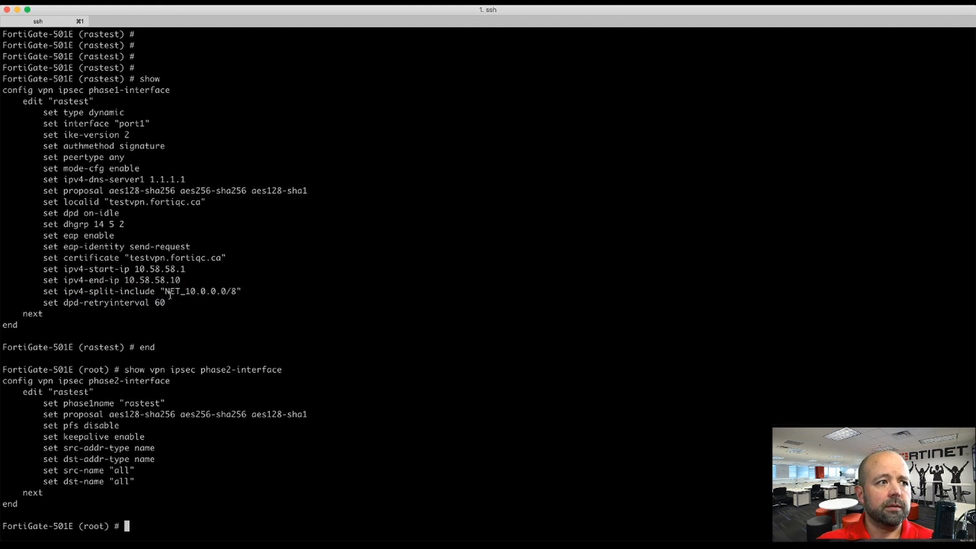
pyautogui.moveTo(160, 291); pyautogui.dragTo(242, 291)
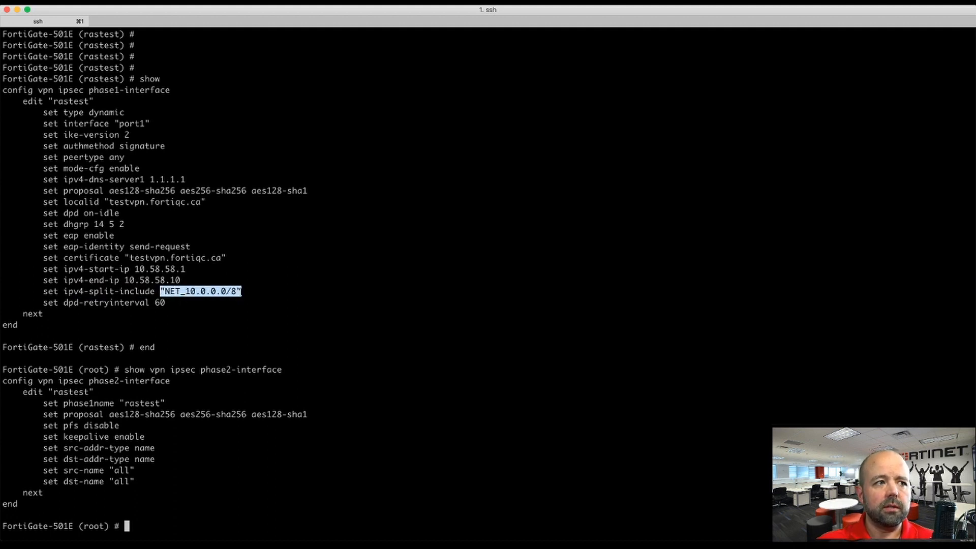
# Step: Highlight the phase2 src-name/dst-name and split-include lines, then switch to the FortiGate web dashboard
pyautogui.click(196, 299)
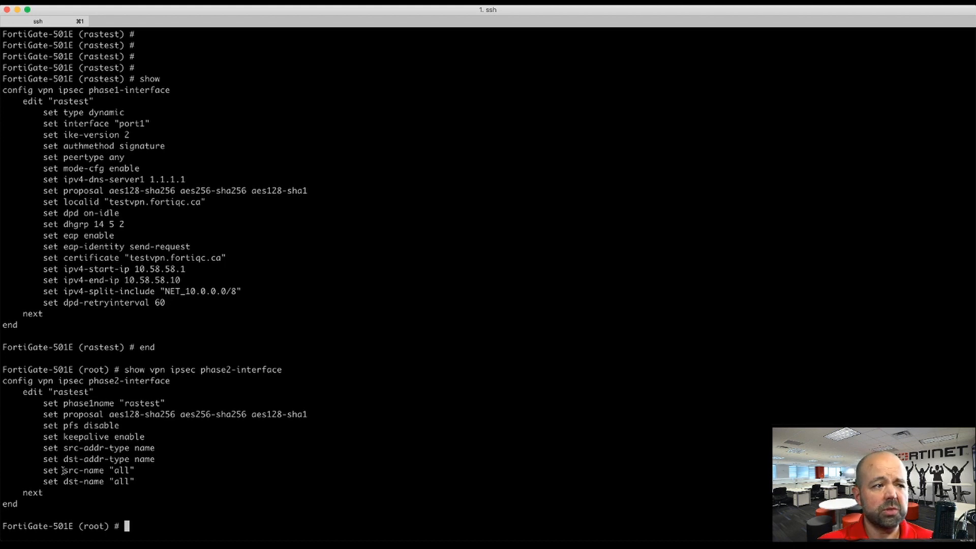
pyautogui.moveTo(63, 470); pyautogui.dragTo(147, 481)
pyautogui.click(147, 481)
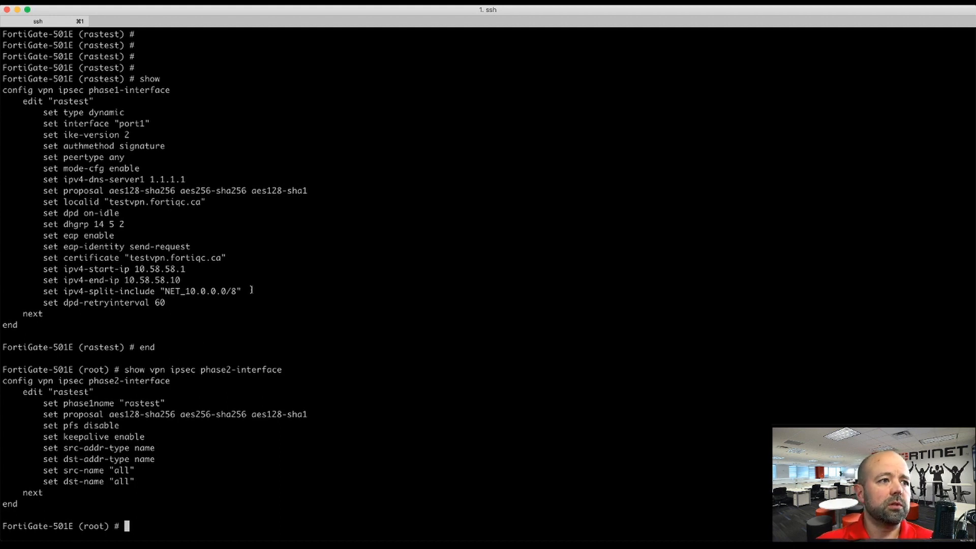
pyautogui.moveTo(253, 290); pyautogui.dragTo(102, 289)
pyautogui.click(102, 289)
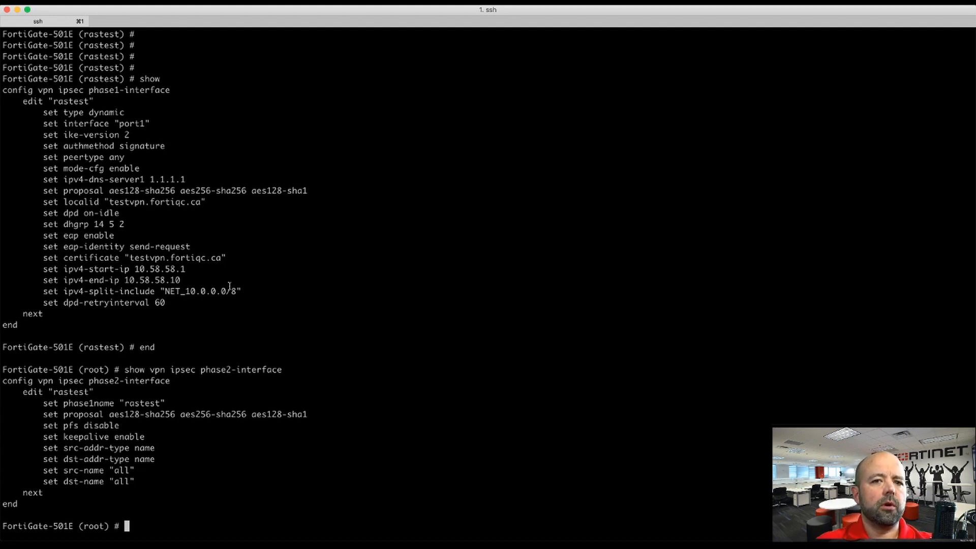
pyautogui.press('super+Tab')
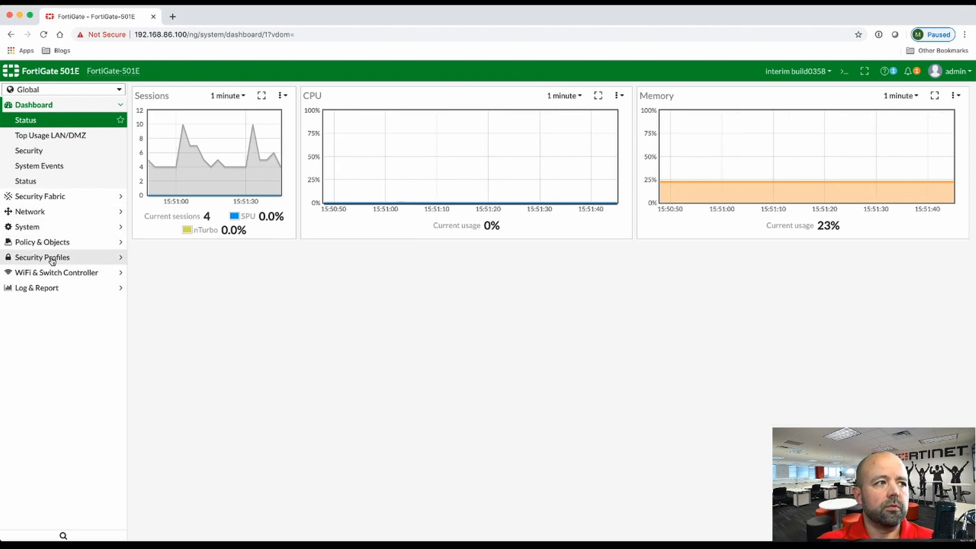
# Step: Switch to the root VDOM and open the AD RADIUS server entry for editing
pyautogui.click(49, 90)
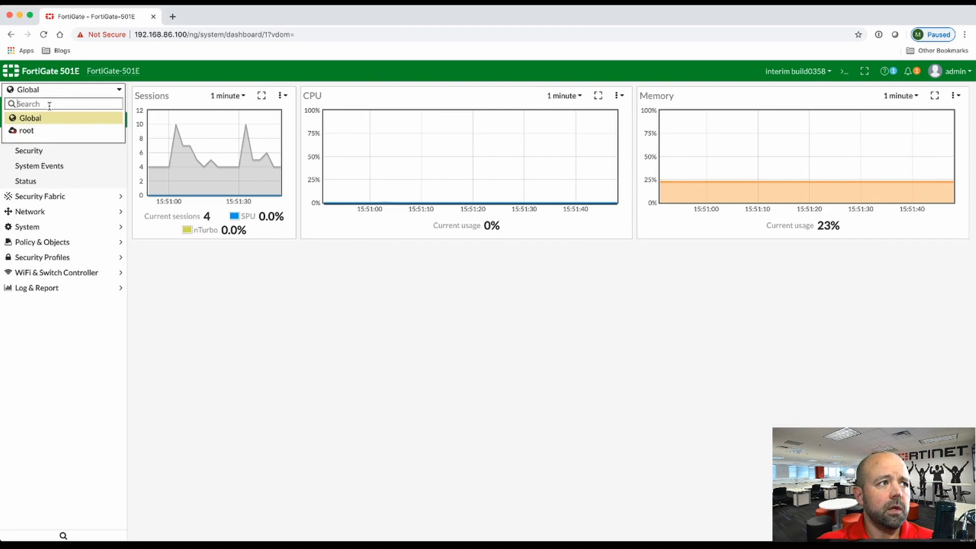
pyautogui.click(43, 131)
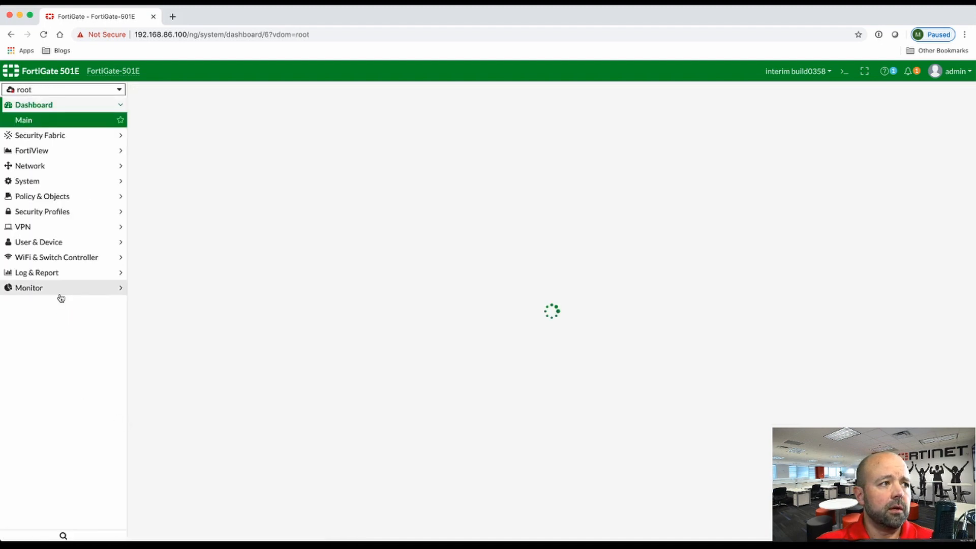
pyautogui.click(48, 242)
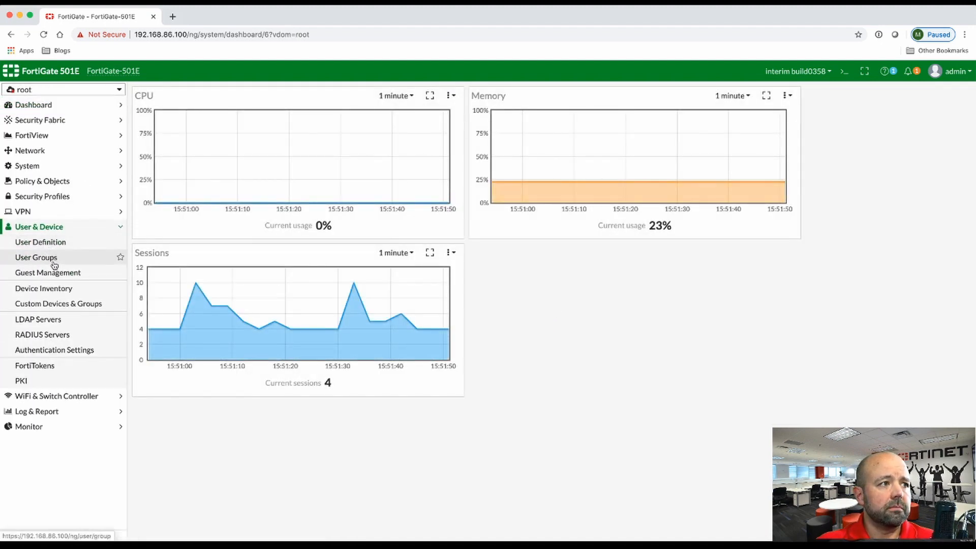
pyautogui.click(57, 335)
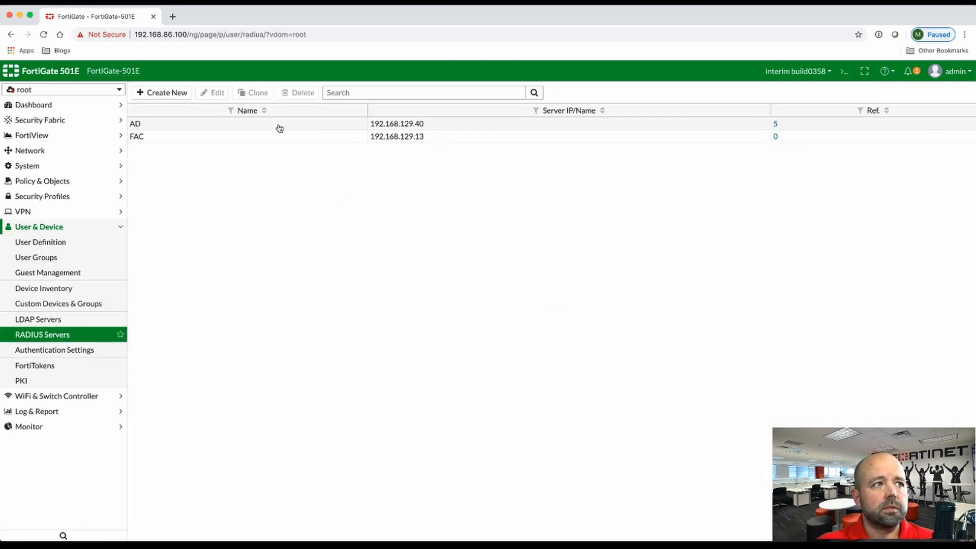
pyautogui.click(274, 128)
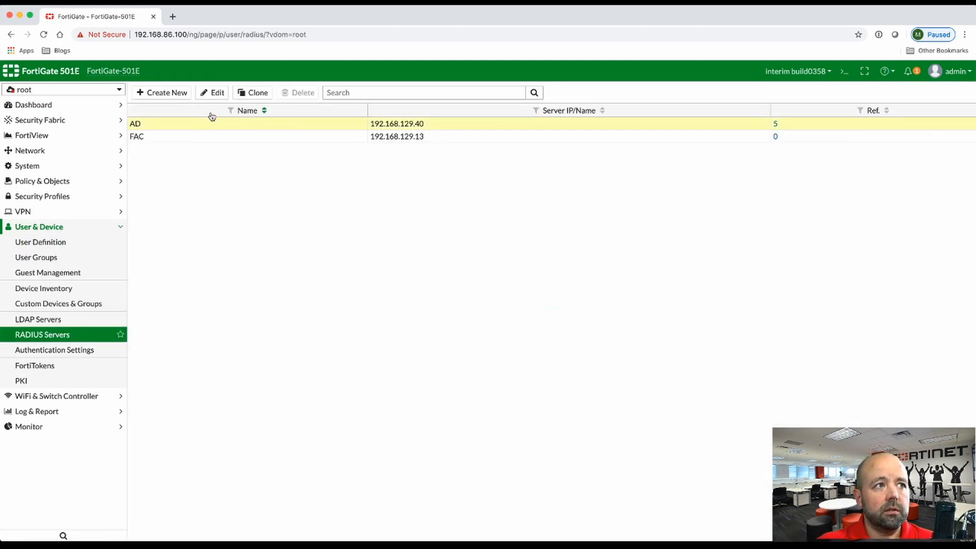
pyautogui.click(212, 92)
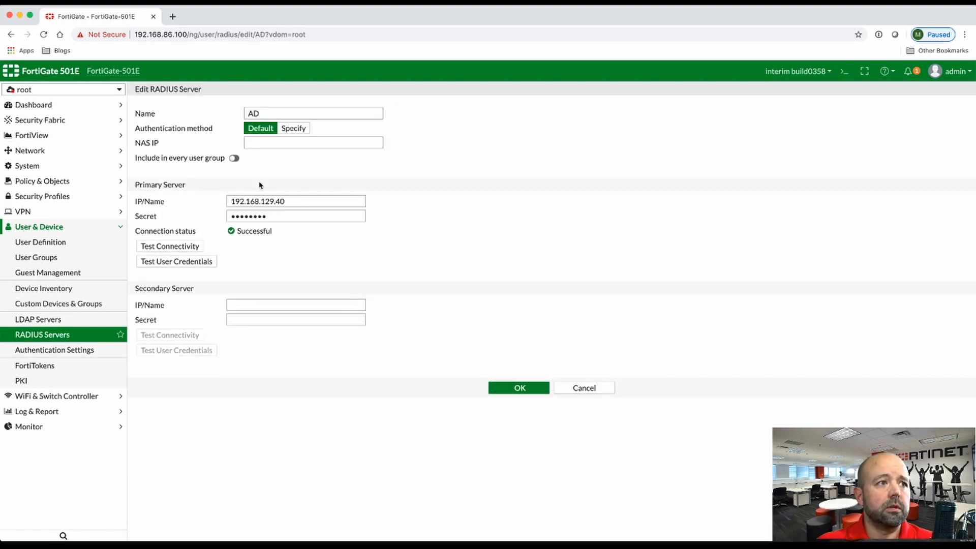
# Step: Review the primary server IP address and secret, then go to the User Groups list
pyautogui.moveTo(305, 201); pyautogui.dragTo(202, 202)
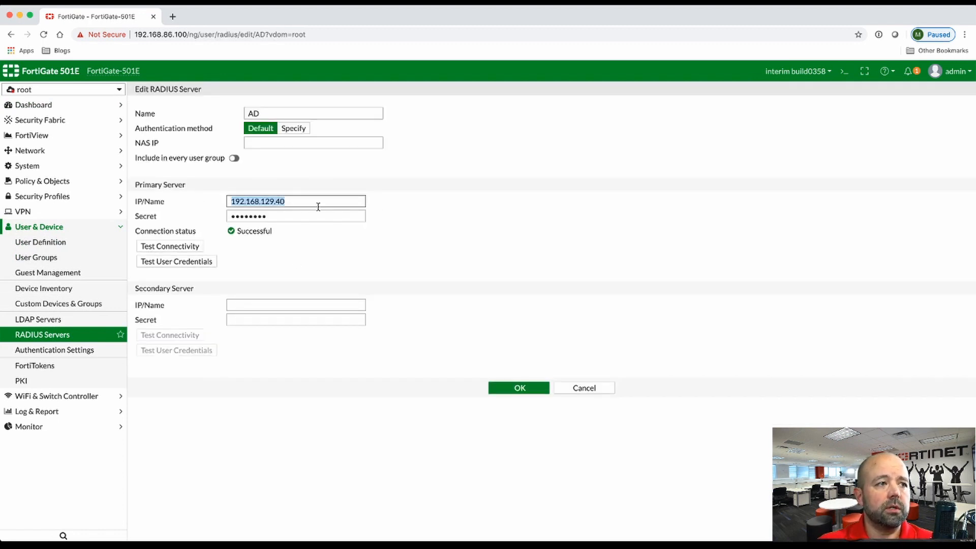
pyautogui.click(293, 219)
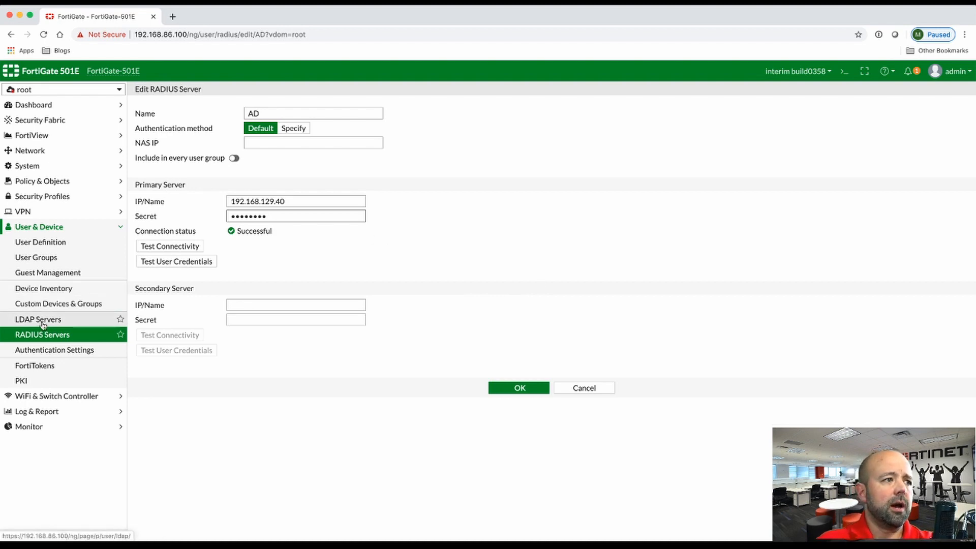
pyautogui.click(45, 259)
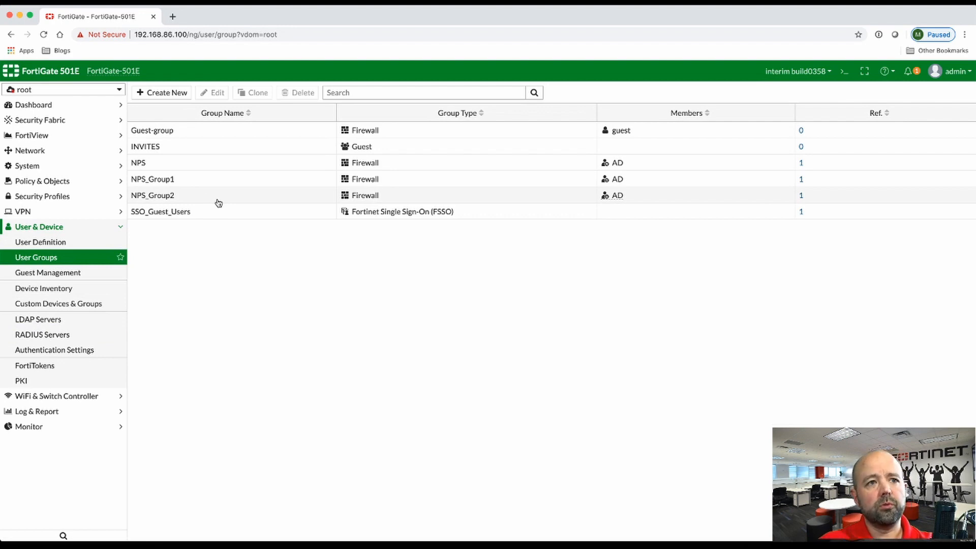
pyautogui.doubleClick(192, 169)
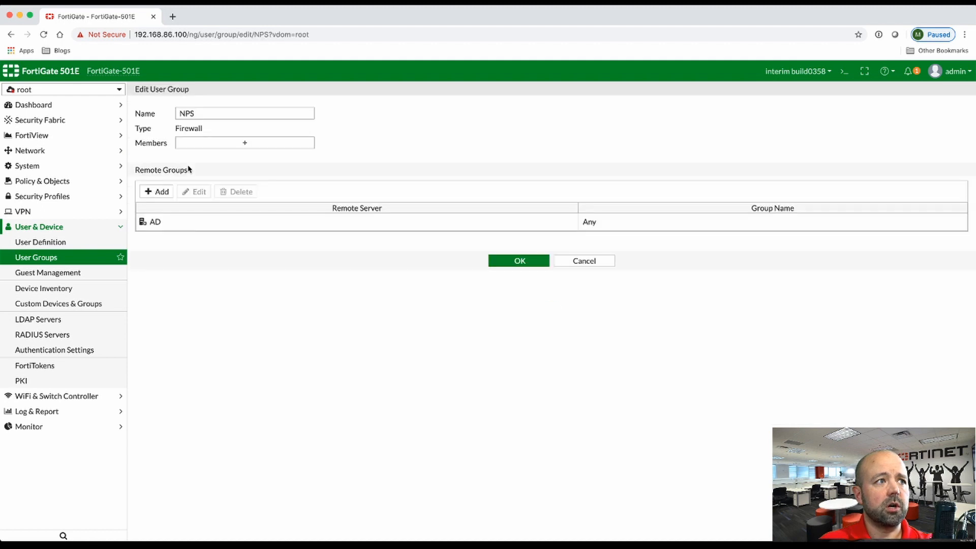
pyautogui.click(173, 226)
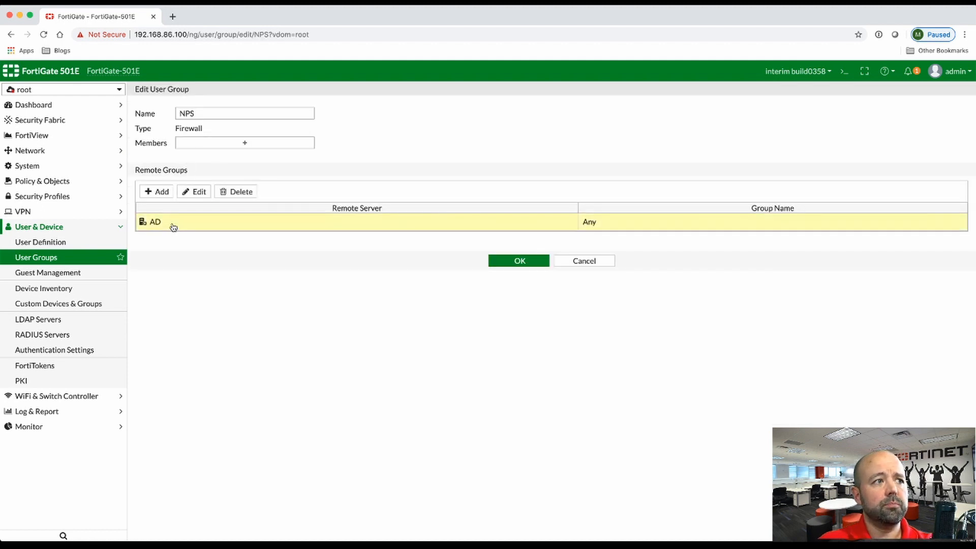
pyautogui.click(193, 192)
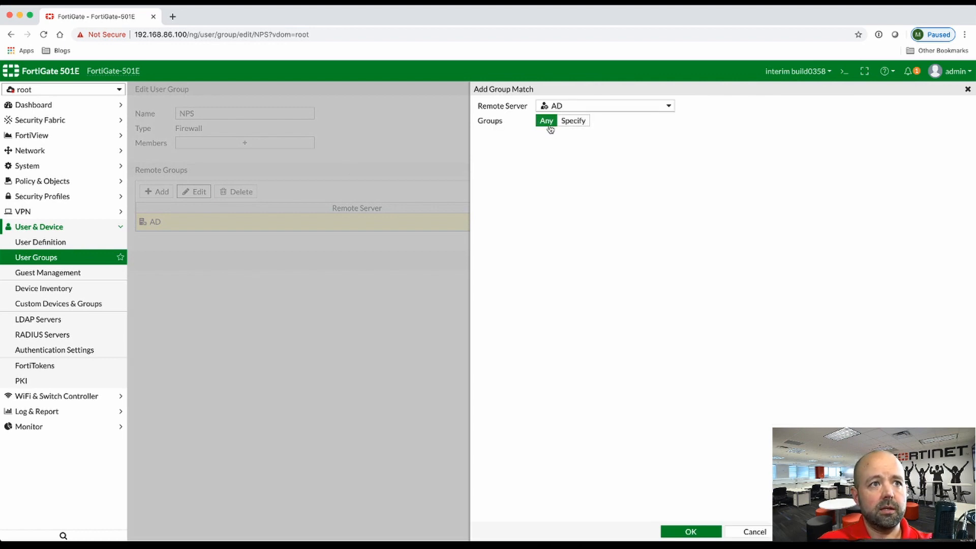
pyautogui.click(755, 531)
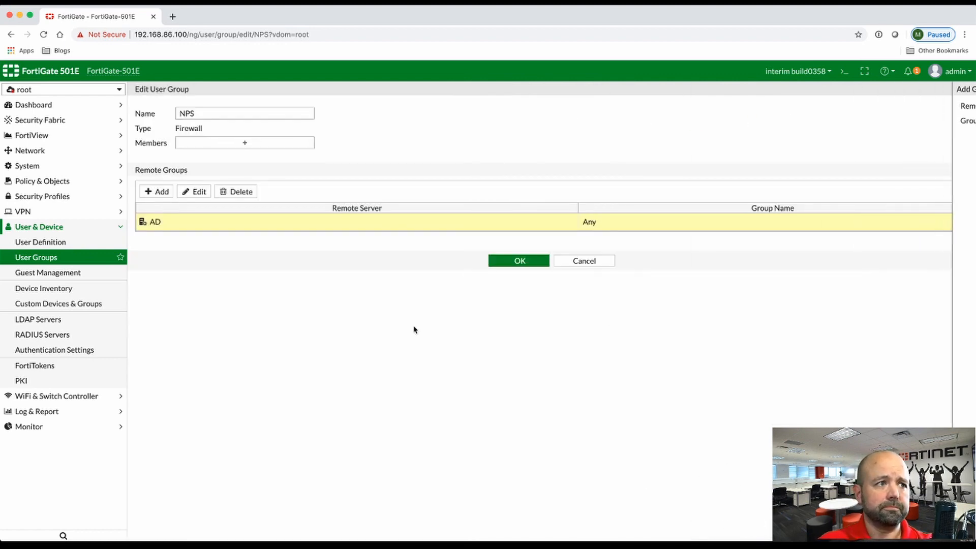
pyautogui.click(591, 263)
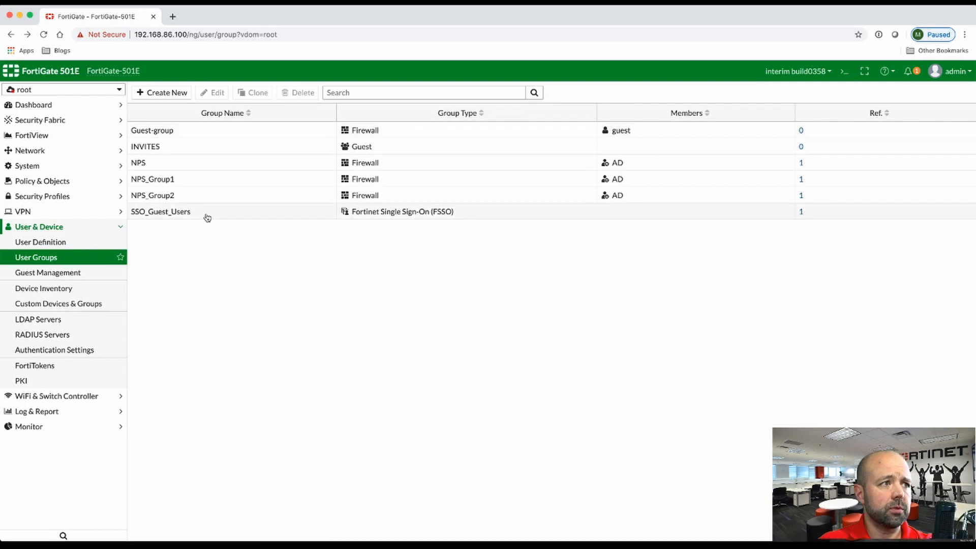
pyautogui.click(190, 180)
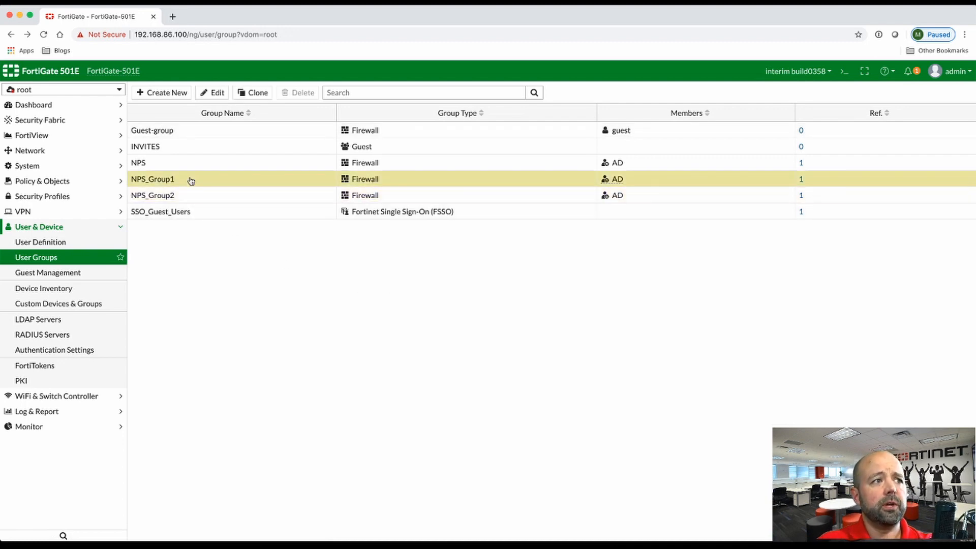
pyautogui.doubleClick(191, 181)
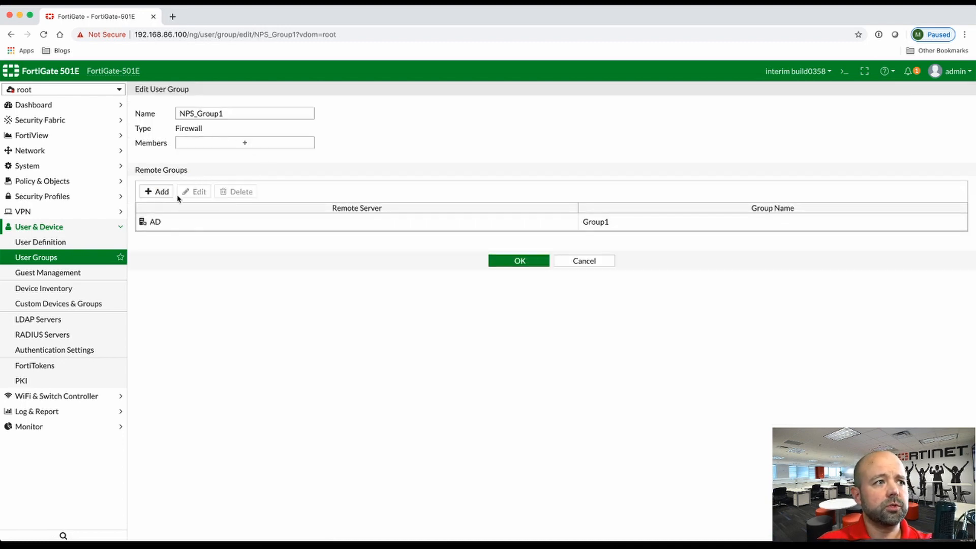
pyautogui.click(178, 222)
pyautogui.click(195, 191)
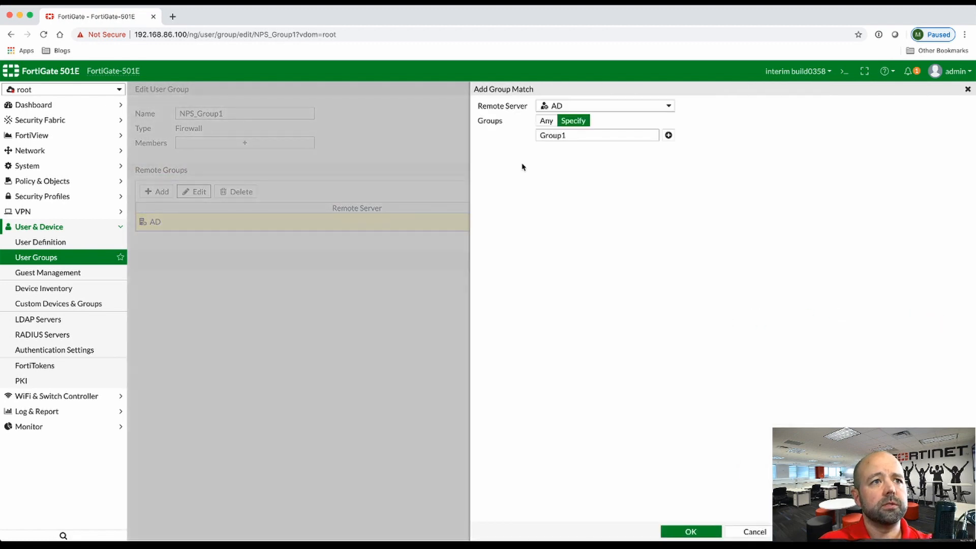
pyautogui.doubleClick(581, 136)
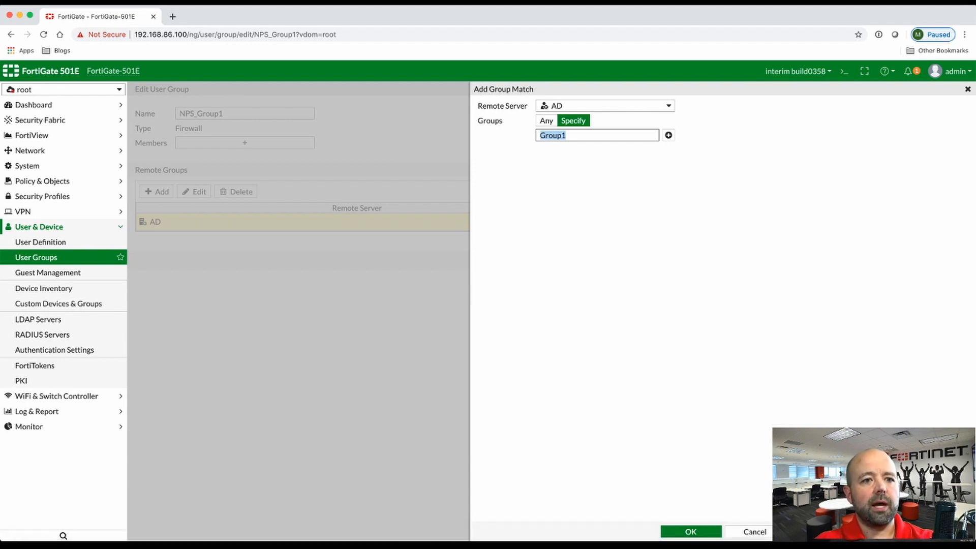
pyautogui.click(753, 533)
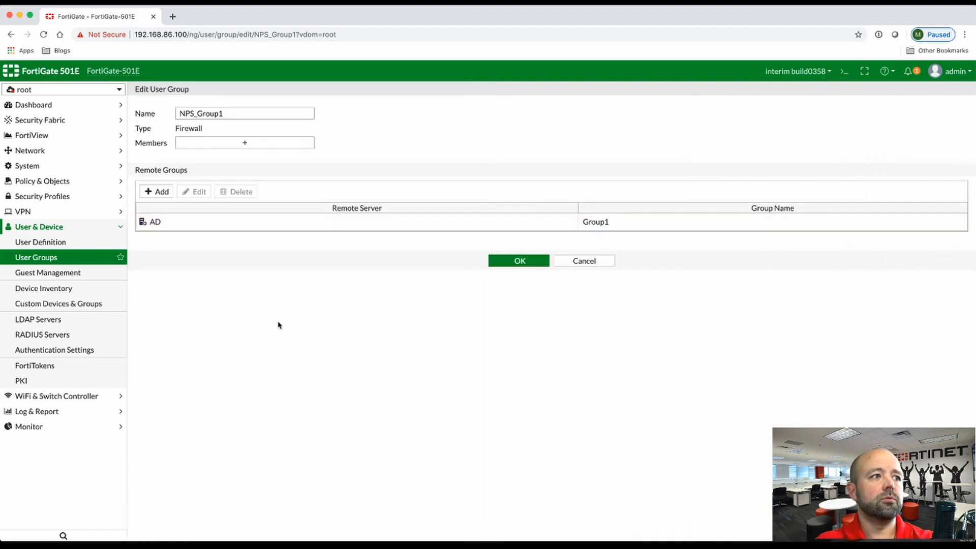
pyautogui.click(585, 261)
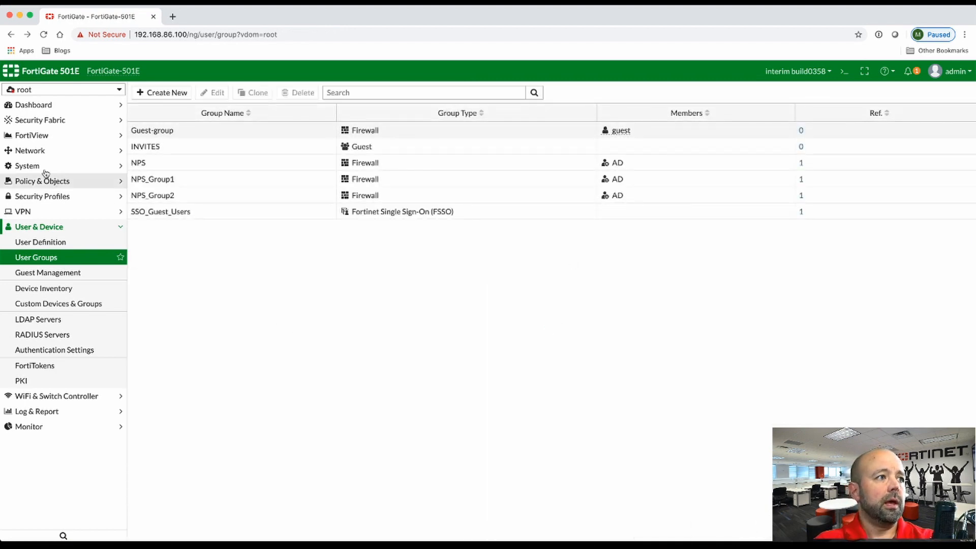
pyautogui.click(61, 185)
# Step: Show the IPv4 Policy list and inspect the rastest policy accepting NPS traffic
pyautogui.click(39, 196)
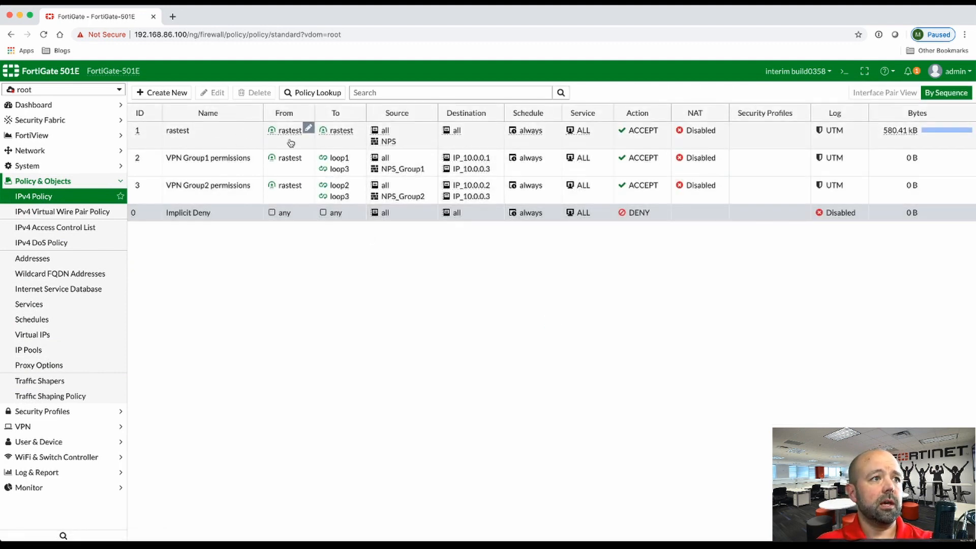
pyautogui.moveTo(286, 133)
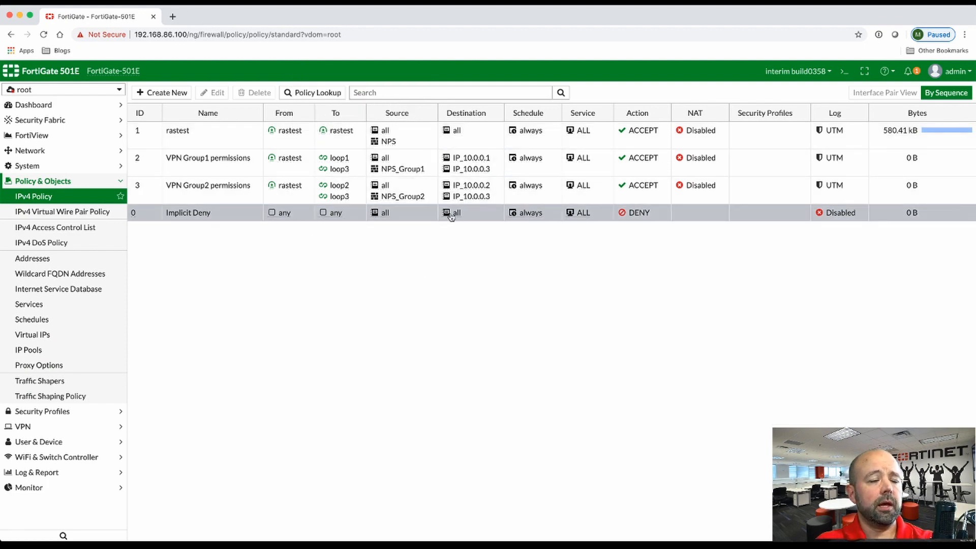
pyautogui.moveTo(388, 143)
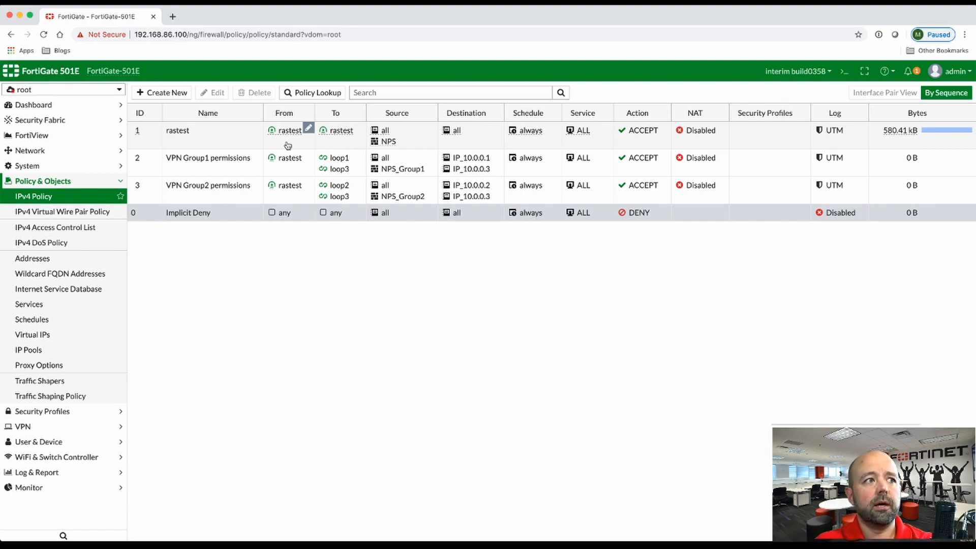
pyautogui.click(342, 137)
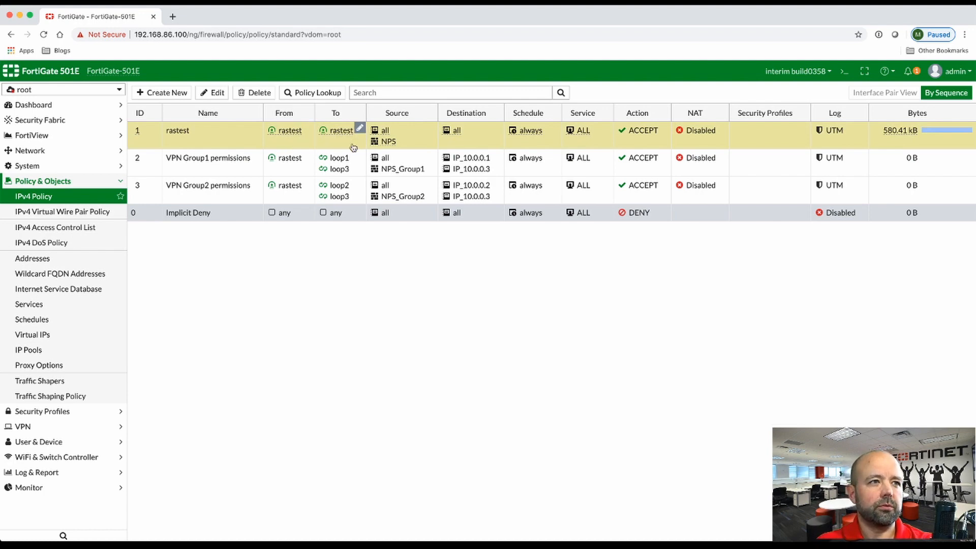
pyautogui.click(198, 164)
pyautogui.click(200, 200)
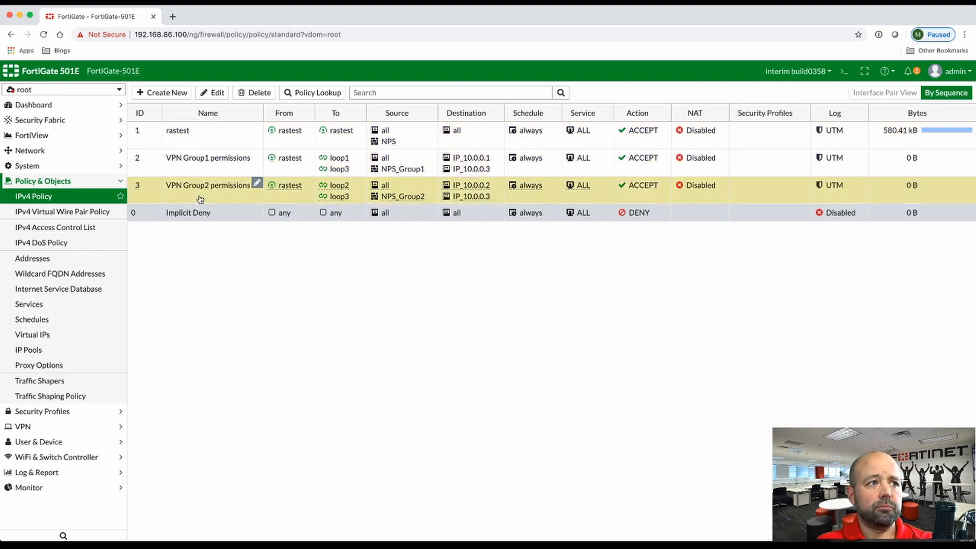
pyautogui.click(192, 172)
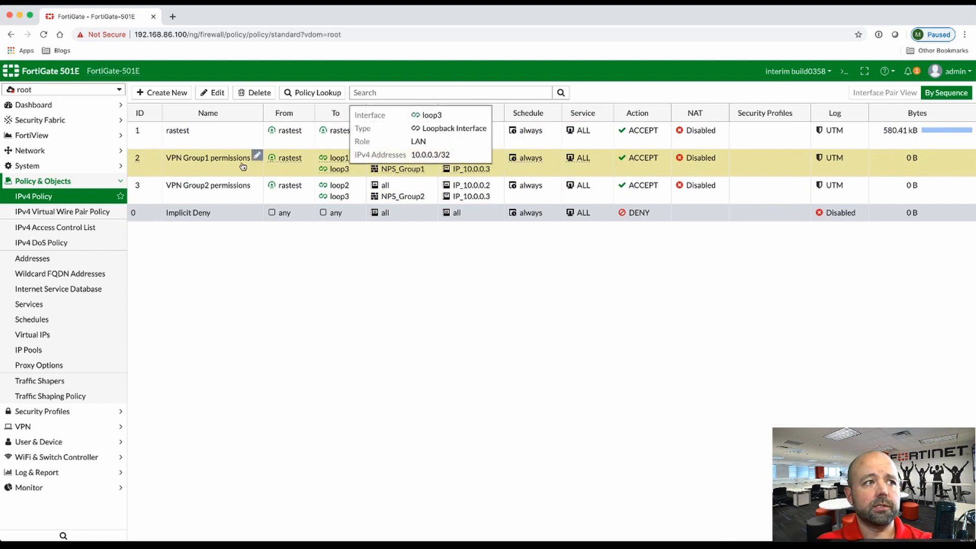
pyautogui.click(235, 196)
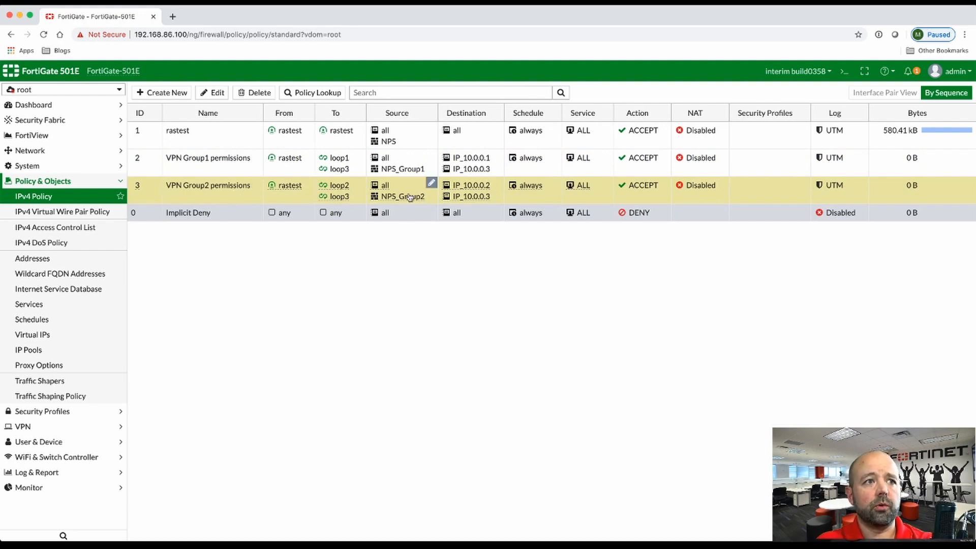
pyautogui.moveTo(402, 171)
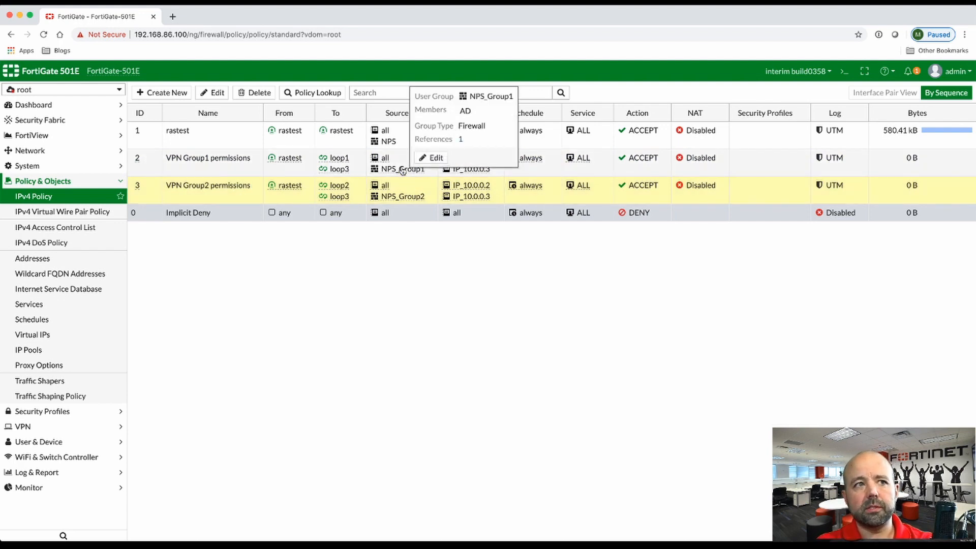
pyautogui.click(521, 174)
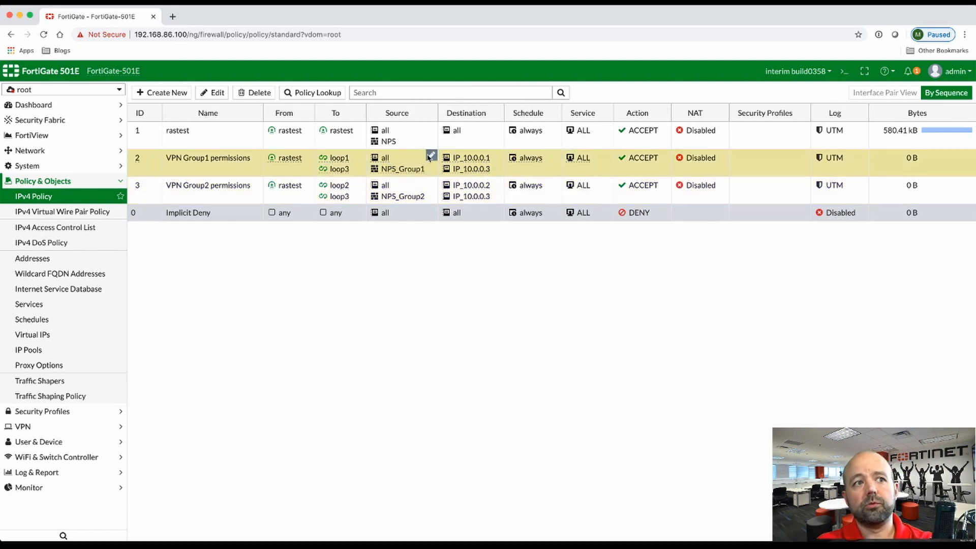
pyautogui.moveTo(482, 162)
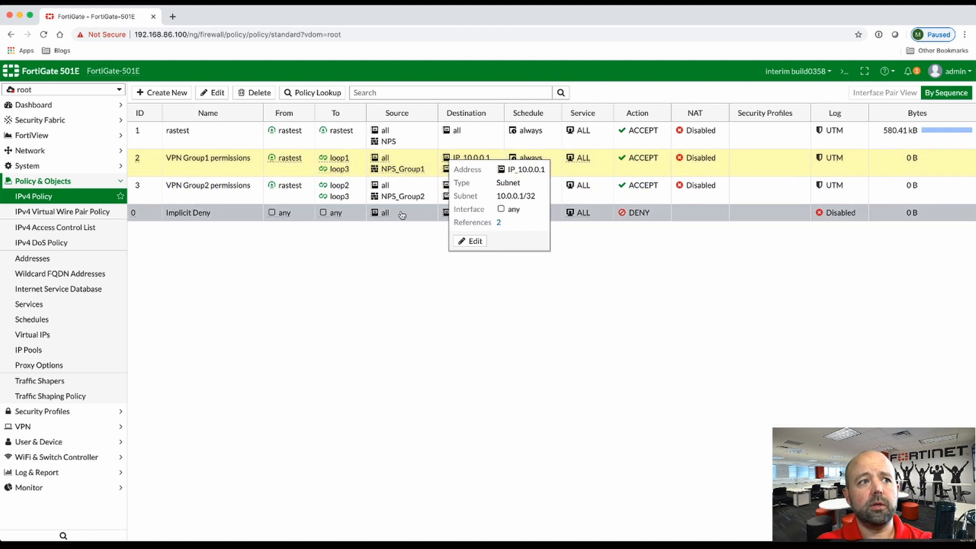
pyautogui.moveTo(384, 196)
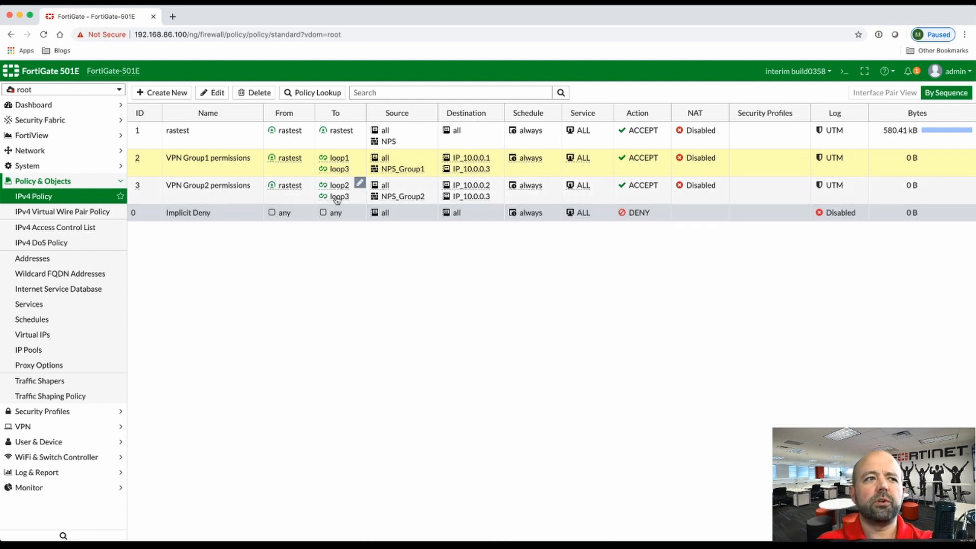
pyautogui.moveTo(336, 162)
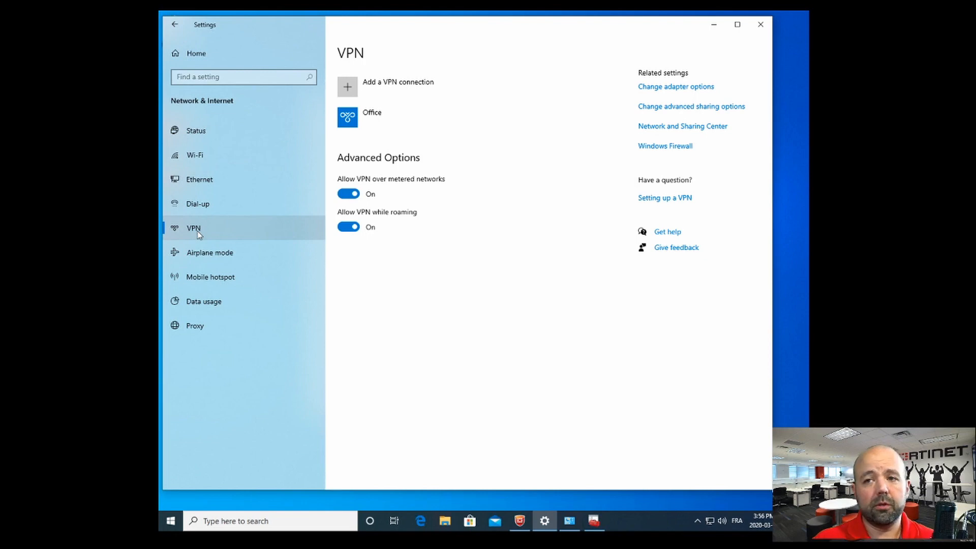
pyautogui.click(372, 88)
pyautogui.click(375, 127)
pyautogui.click(372, 129)
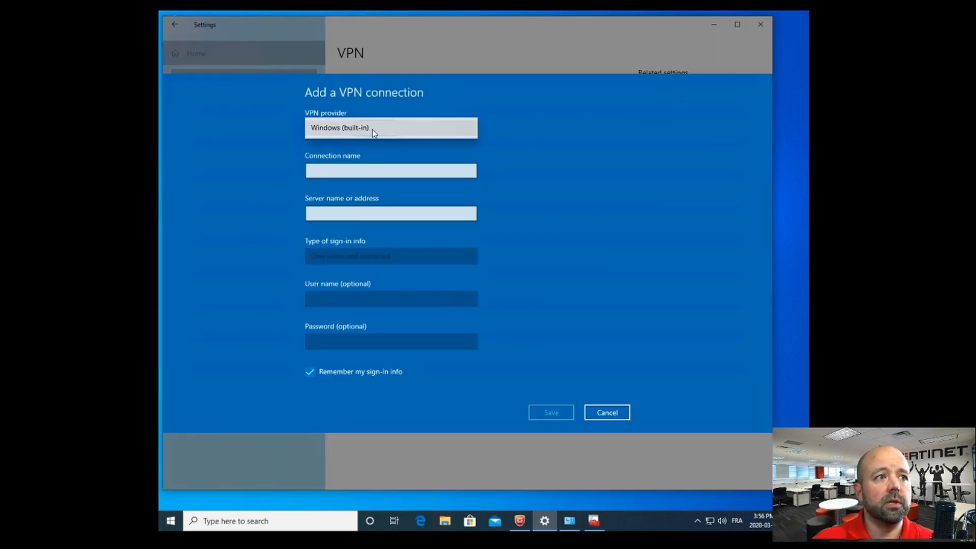
pyautogui.click(372, 187)
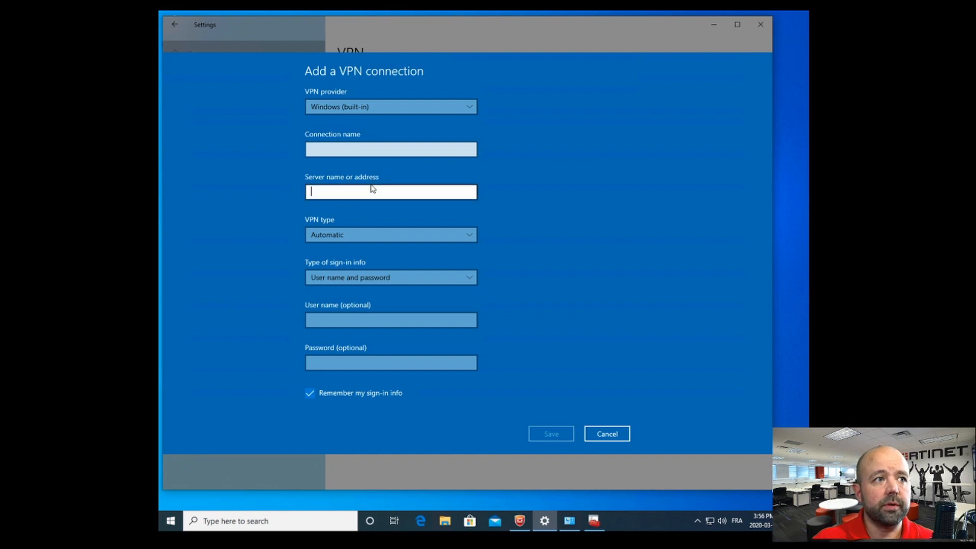
pyautogui.click(358, 234)
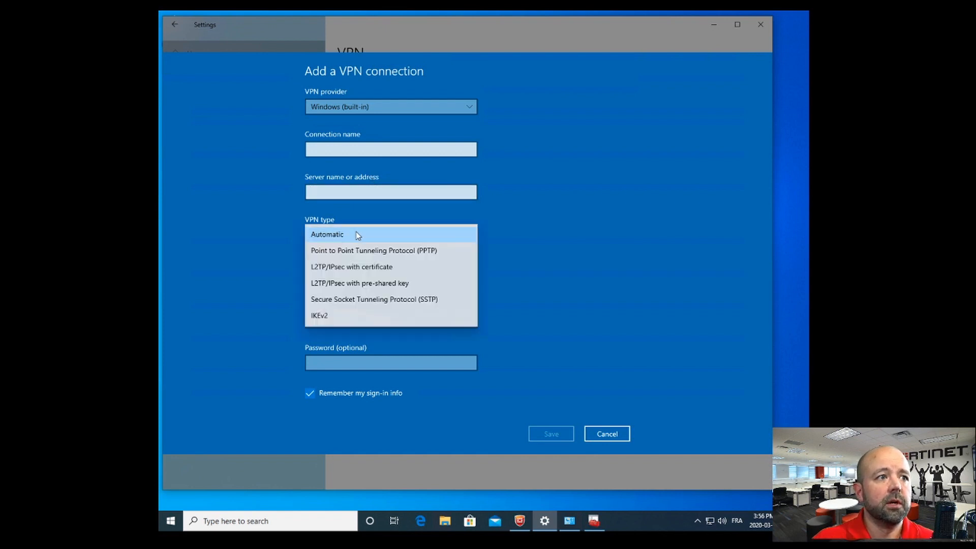
pyautogui.click(344, 317)
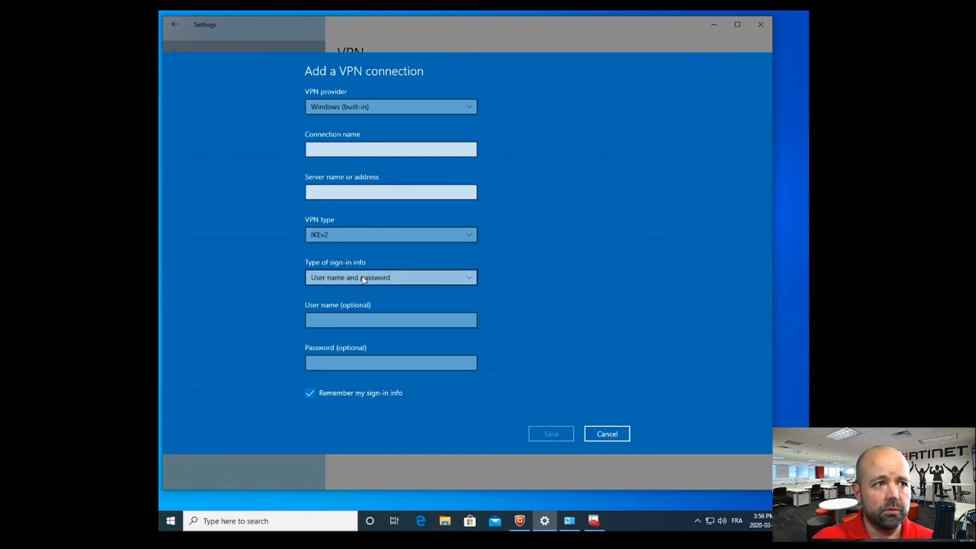
pyautogui.click(356, 277)
pyautogui.click(328, 324)
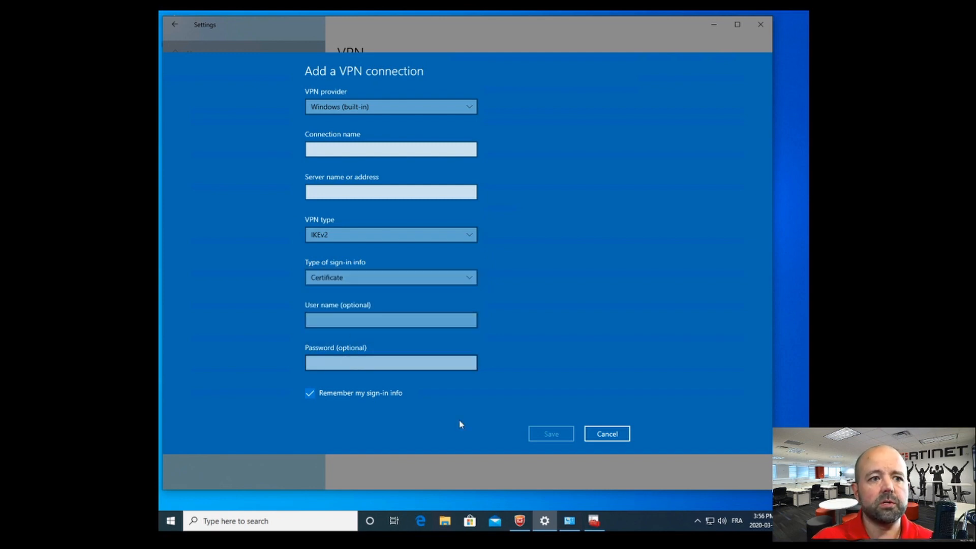
pyautogui.click(595, 436)
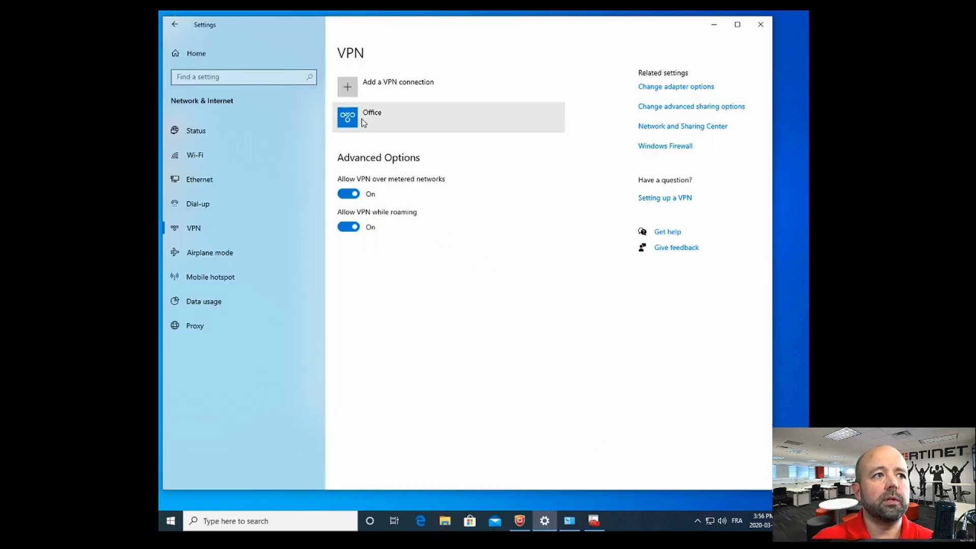
# Step: Look at the Office VPN's settings in Windows Settings, closing the editor without changes
pyautogui.click(378, 123)
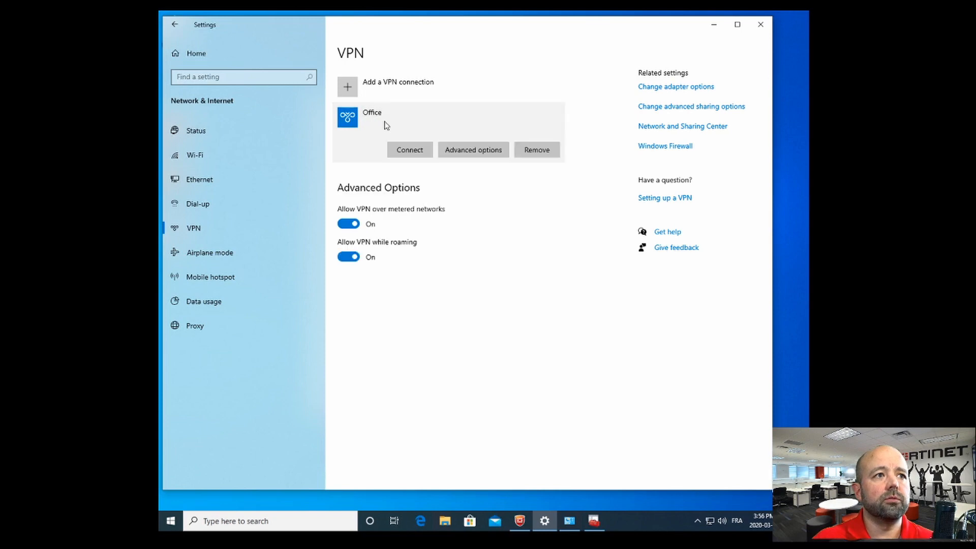
pyautogui.click(495, 155)
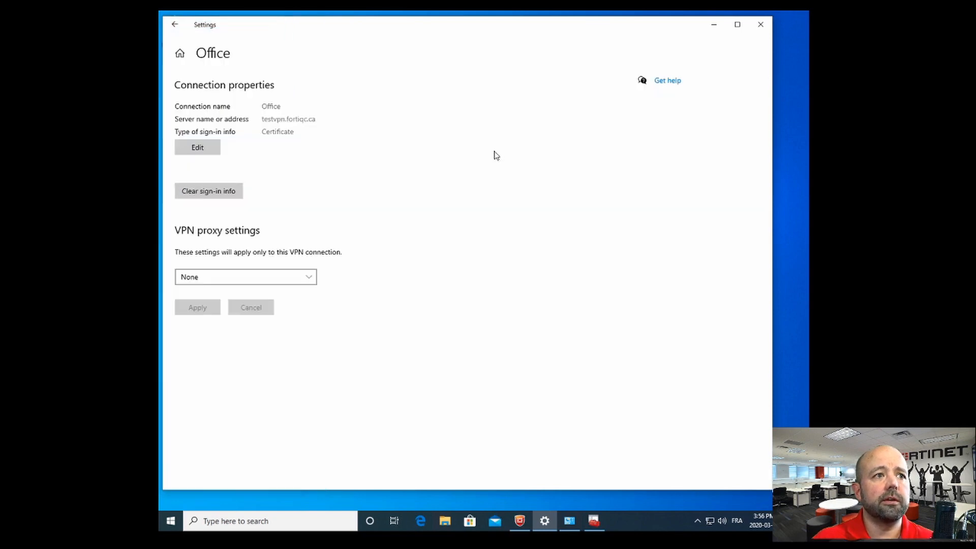
pyautogui.click(206, 147)
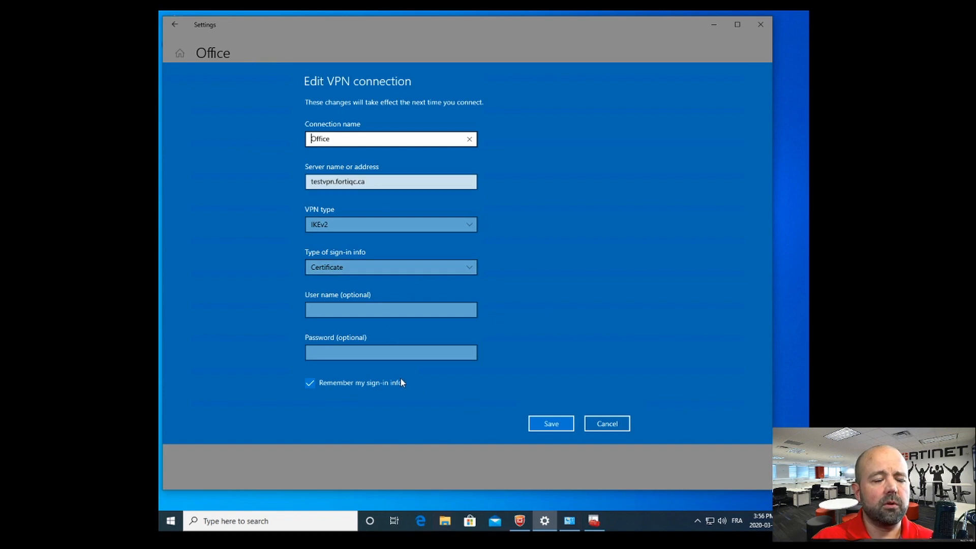
pyautogui.click(617, 423)
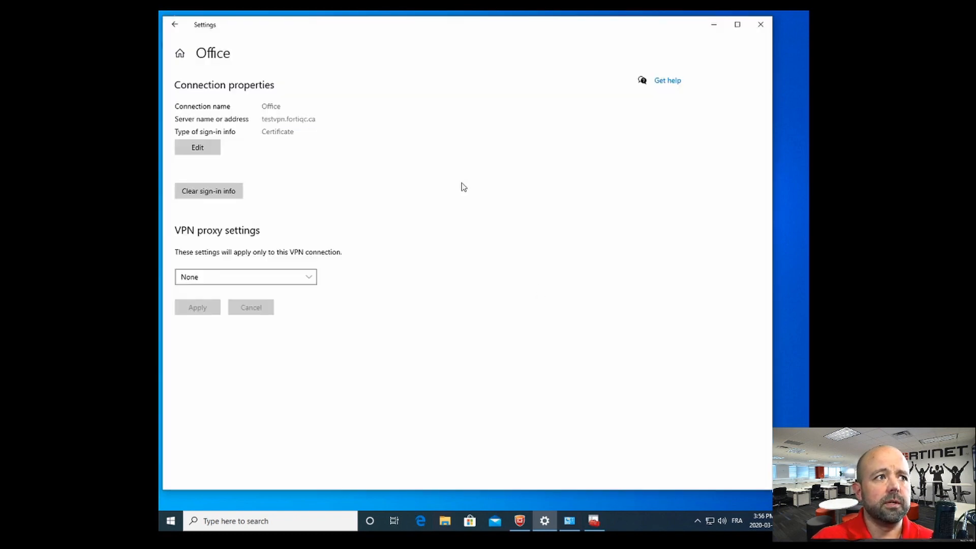
pyautogui.click(175, 24)
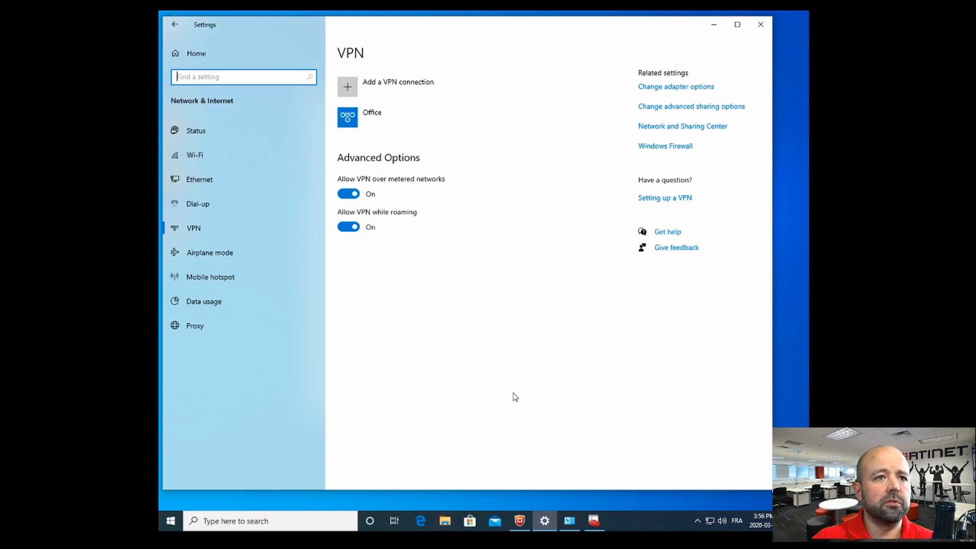
# Step: Open the Office VPN's Properties from Network Connections and select its server host name
pyautogui.click(569, 524)
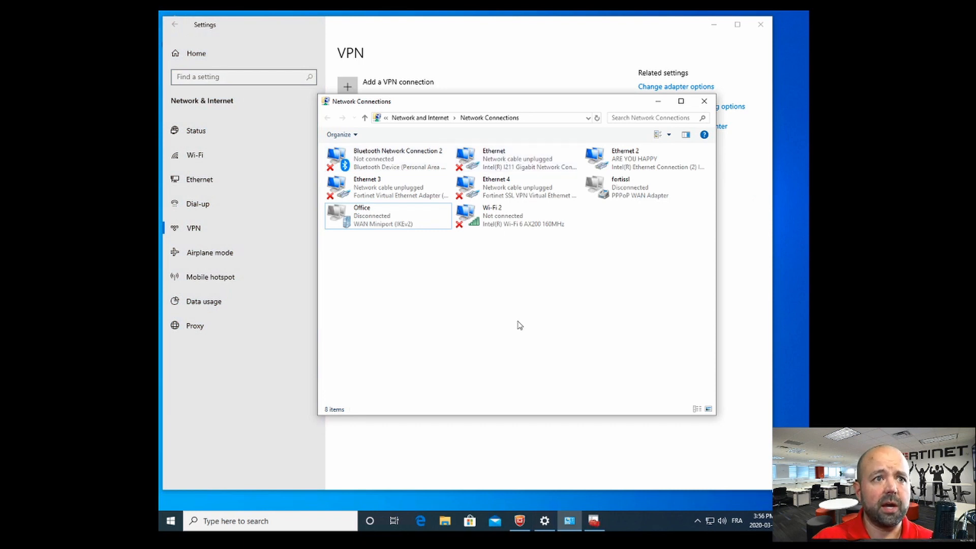
pyautogui.click(400, 225)
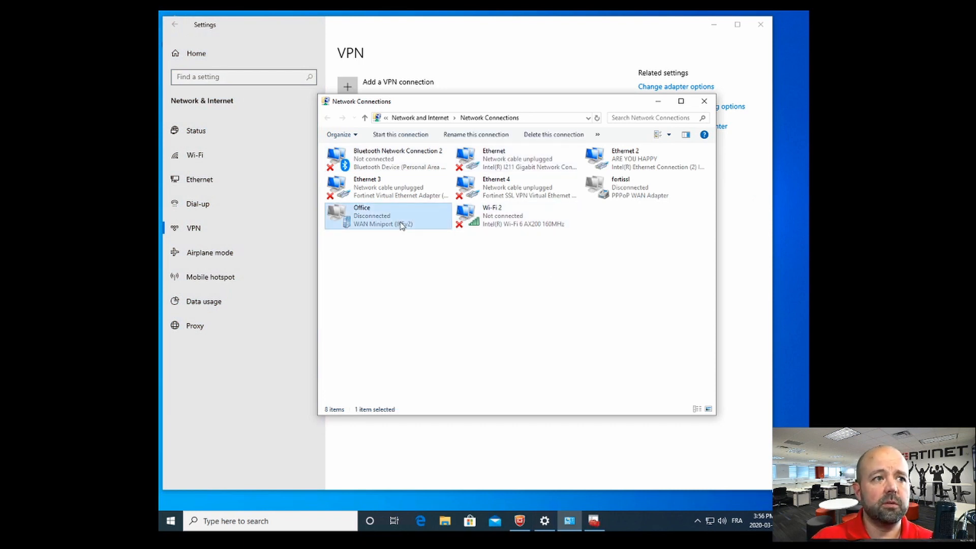
pyautogui.rightClick(401, 225)
pyautogui.click(426, 328)
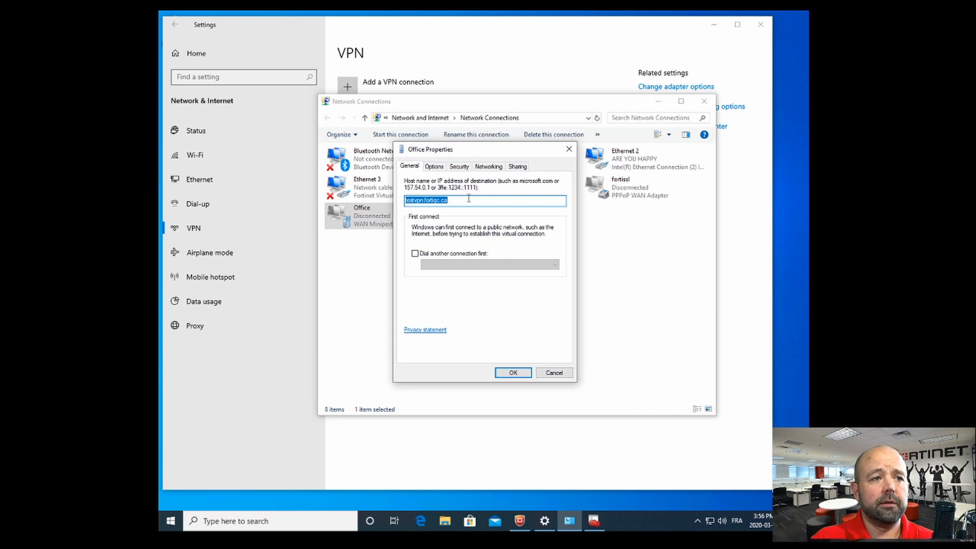
pyautogui.moveTo(460, 199); pyautogui.dragTo(395, 196)
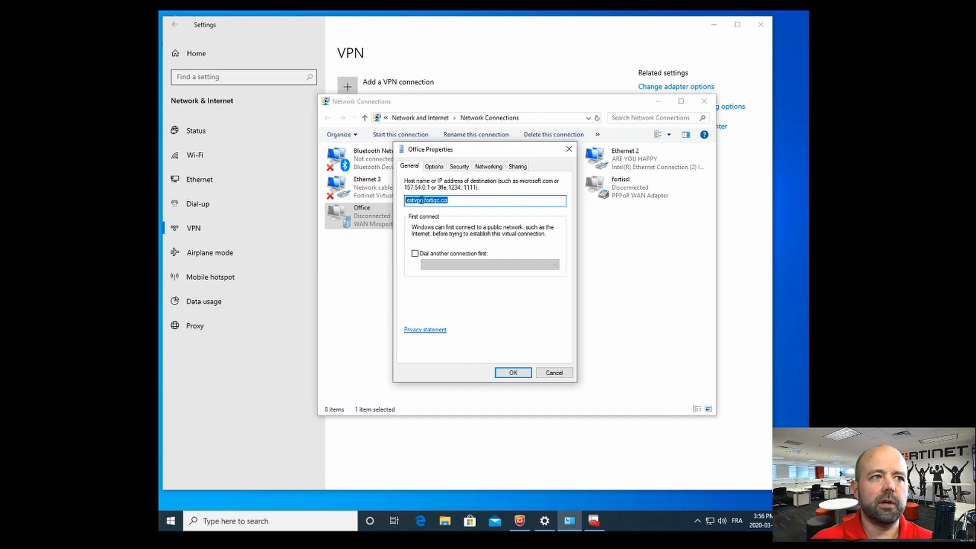
pyautogui.moveTo(453, 201); pyautogui.dragTo(384, 196)
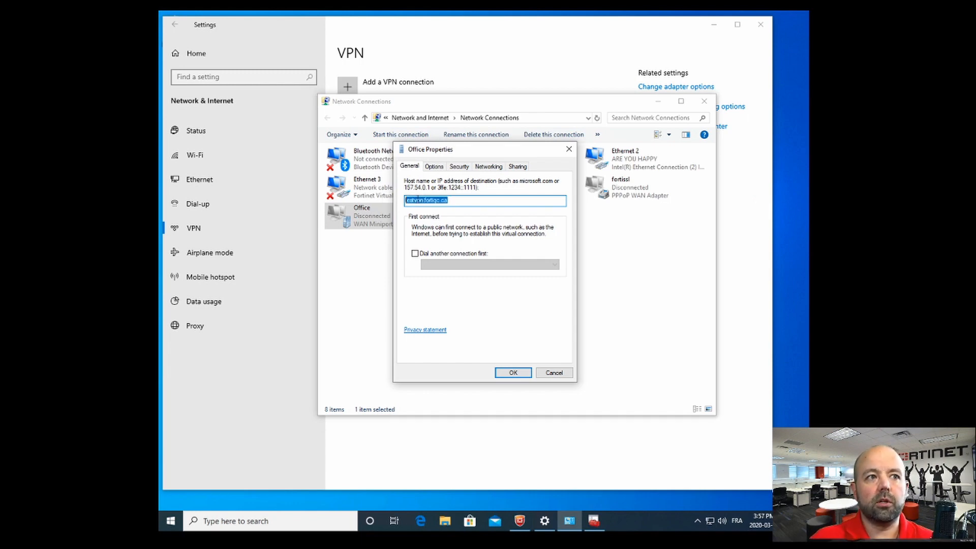
# Step: On the Security tab, confirm IKEv2 and 'Smart Card or other certificate' EAP authentication
pyautogui.click(460, 166)
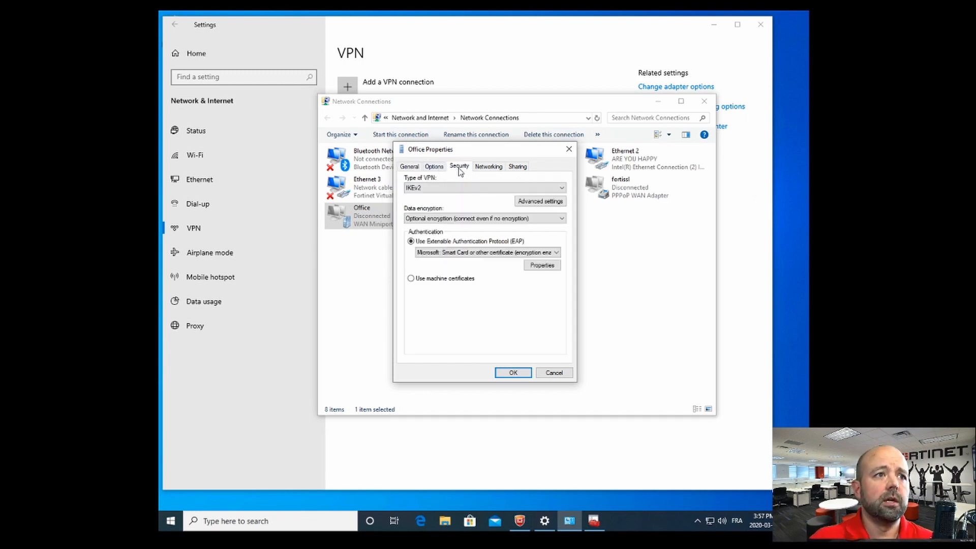
pyautogui.click(441, 189)
pyautogui.click(442, 218)
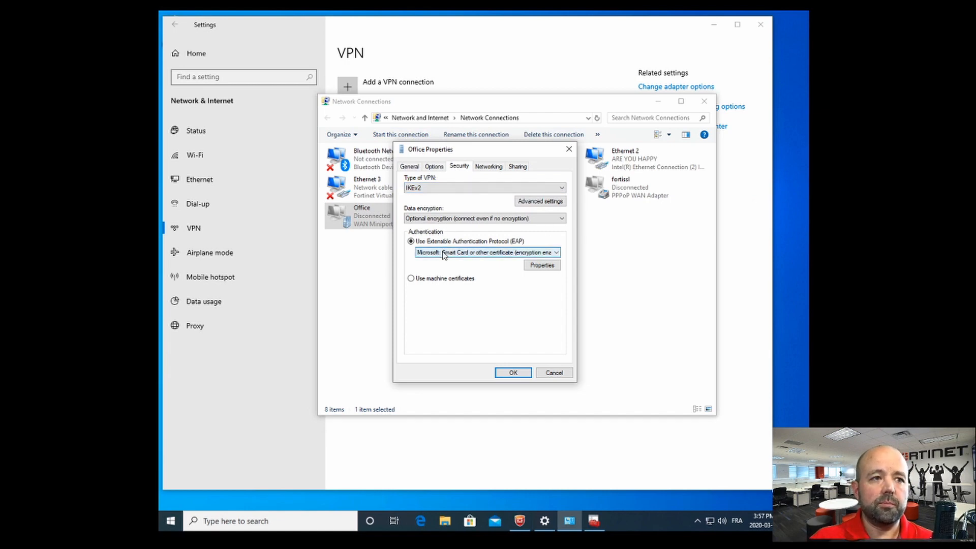
pyautogui.click(481, 257)
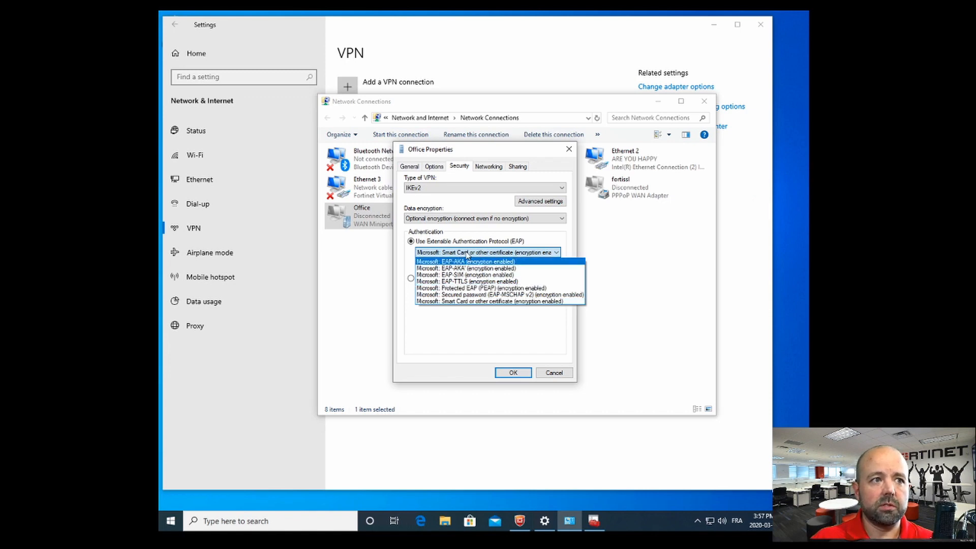
pyautogui.click(469, 255)
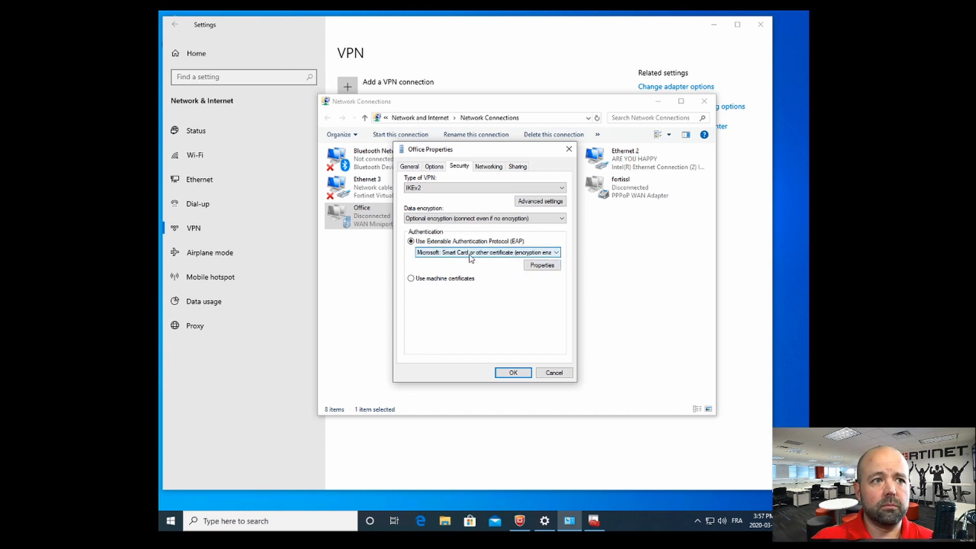
# Step: Open the certificate EAP settings and review the server name win-ad.fortiqc.local
pyautogui.click(542, 265)
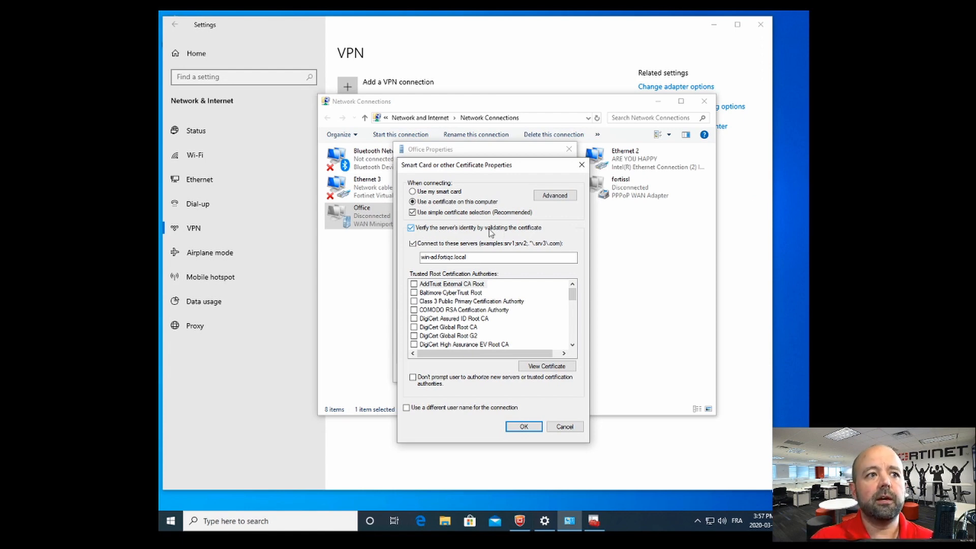
pyautogui.moveTo(476, 258); pyautogui.dragTo(399, 258)
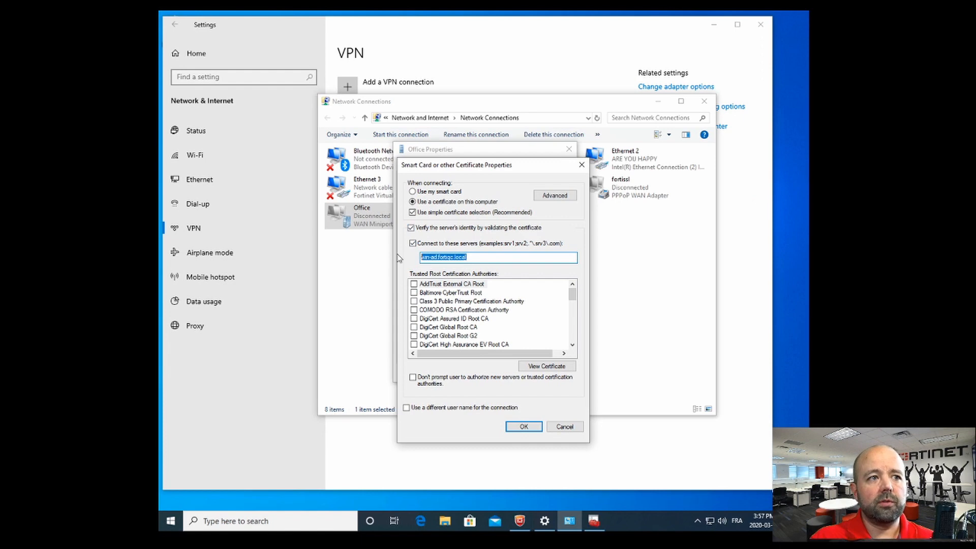
pyautogui.click(426, 258)
pyautogui.moveTo(472, 257); pyautogui.dragTo(407, 258)
pyautogui.click(484, 258)
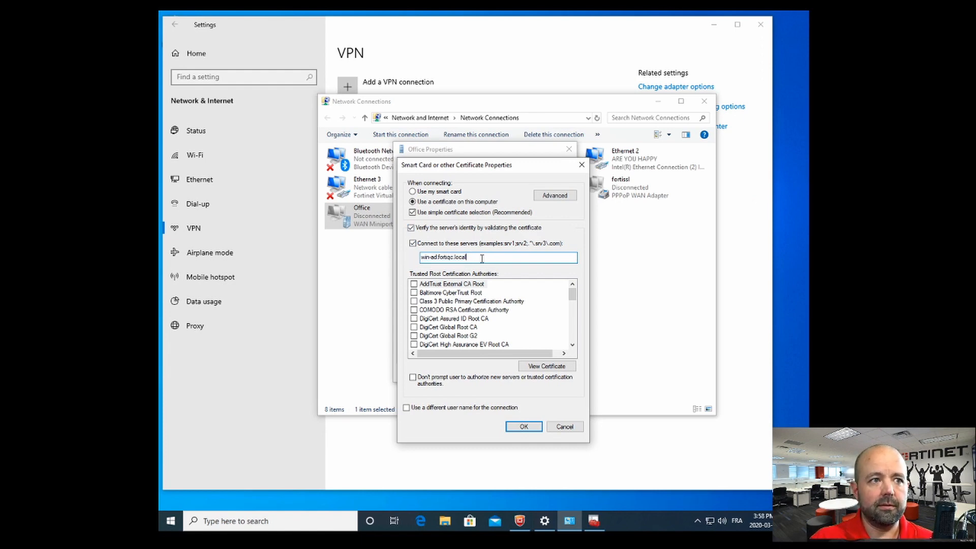
pyautogui.moveTo(480, 258); pyautogui.dragTo(405, 258)
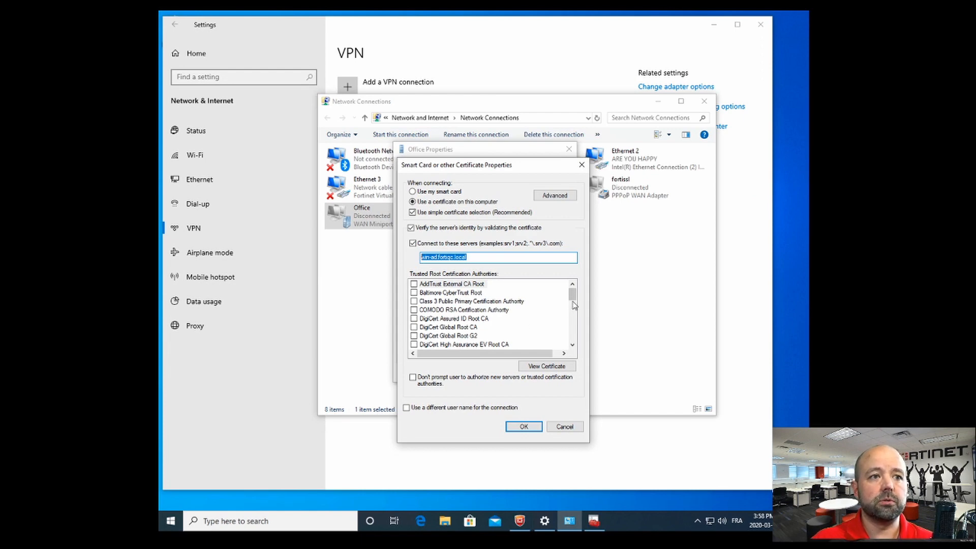
# Step: Trust the fortiqc-WIN-AD-CA root authority and keep connections restricted to the named server
pyautogui.click(413, 244)
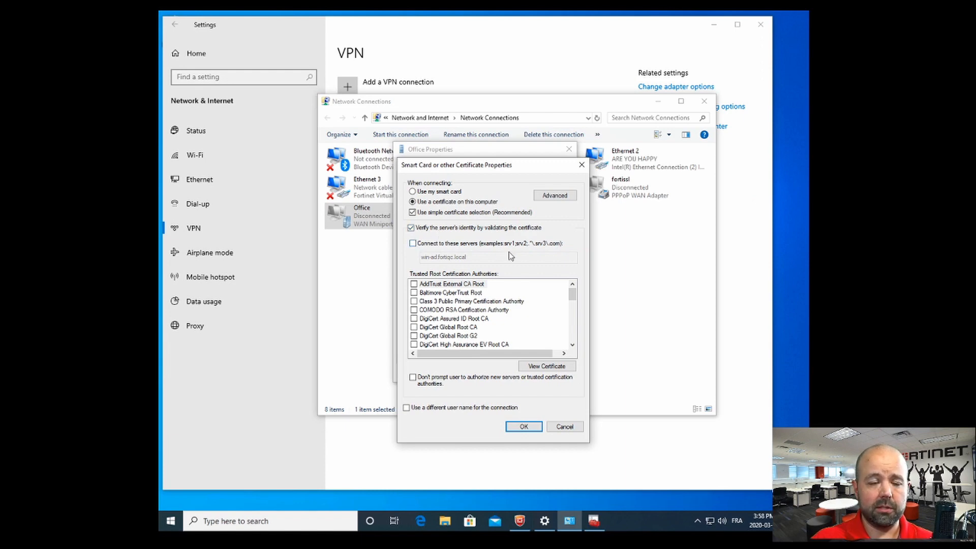
pyautogui.moveTo(572, 295)
pyautogui.mouseDown()
pyautogui.moveTo(573, 326)
pyautogui.moveTo(573, 305)
pyautogui.mouseUp()
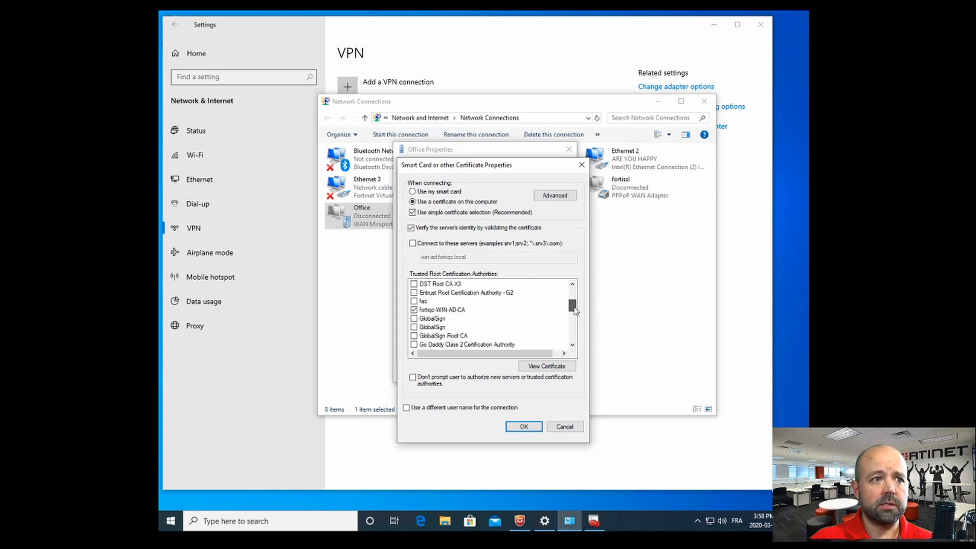
pyautogui.click(415, 311)
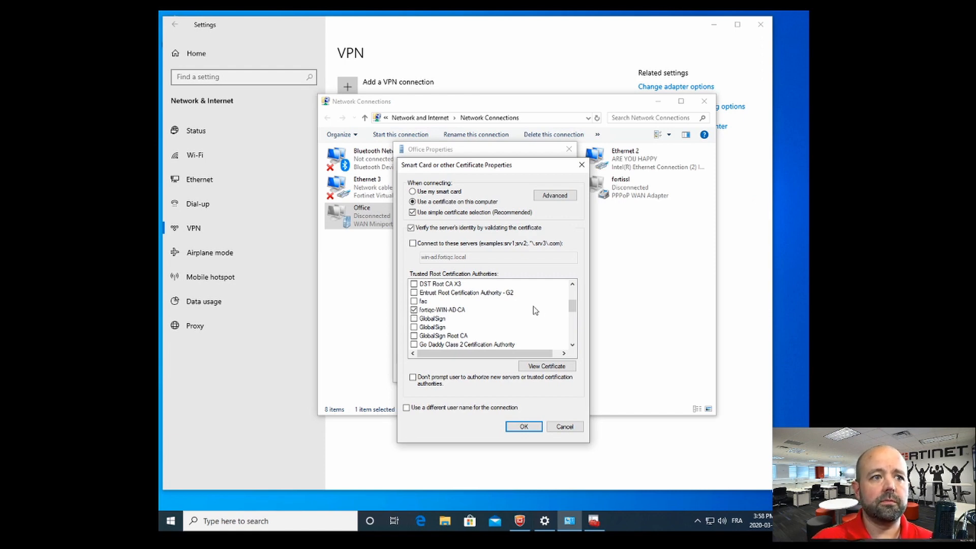
pyautogui.moveTo(573, 307); pyautogui.dragTo(573, 341)
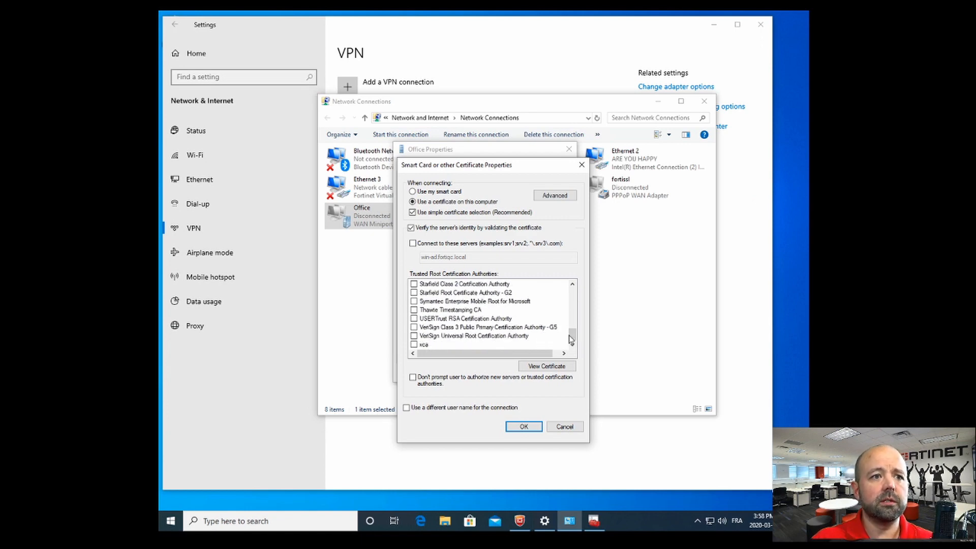
pyautogui.moveTo(571, 335); pyautogui.dragTo(573, 294)
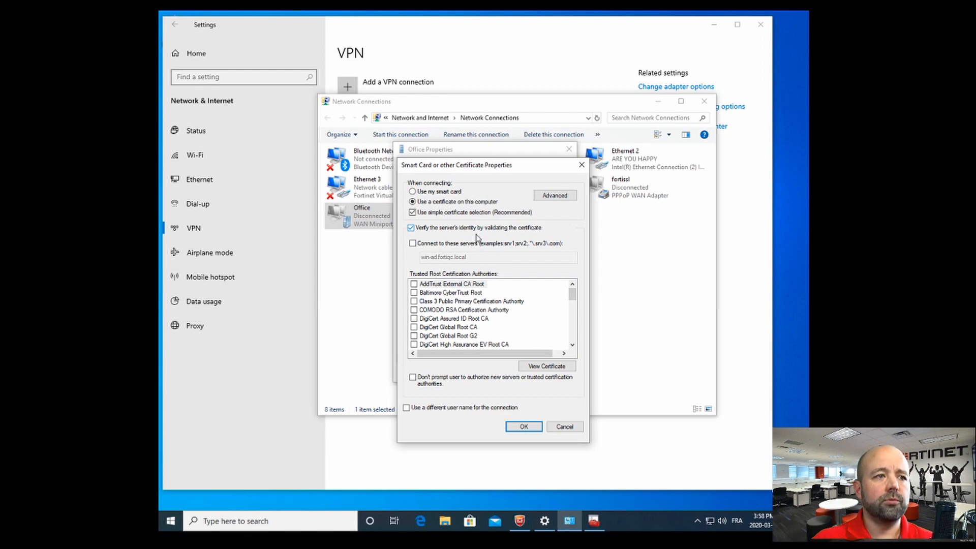
pyautogui.click(447, 244)
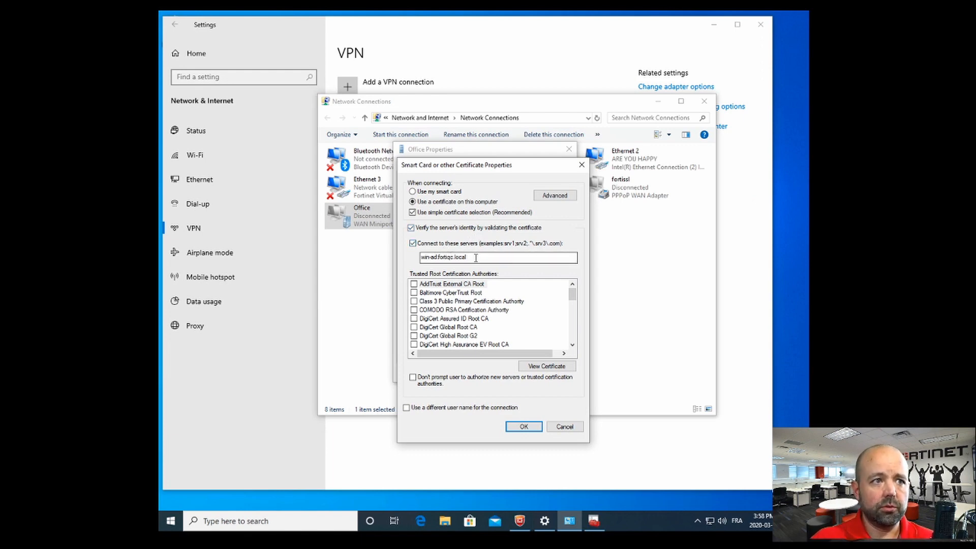
# Step: Replace the win-ad host part of the server name with a wildcard
pyautogui.click(476, 257)
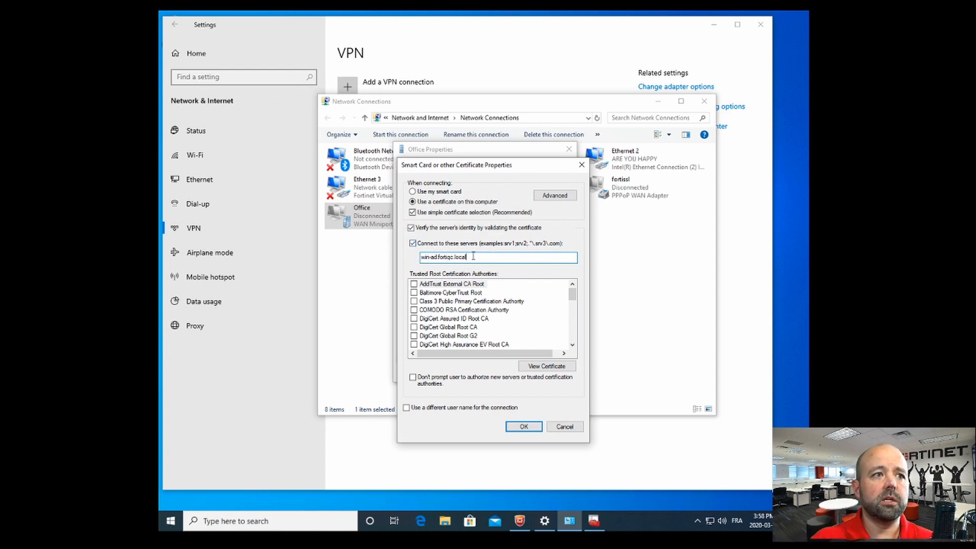
pyautogui.moveTo(438, 257); pyautogui.dragTo(409, 257)
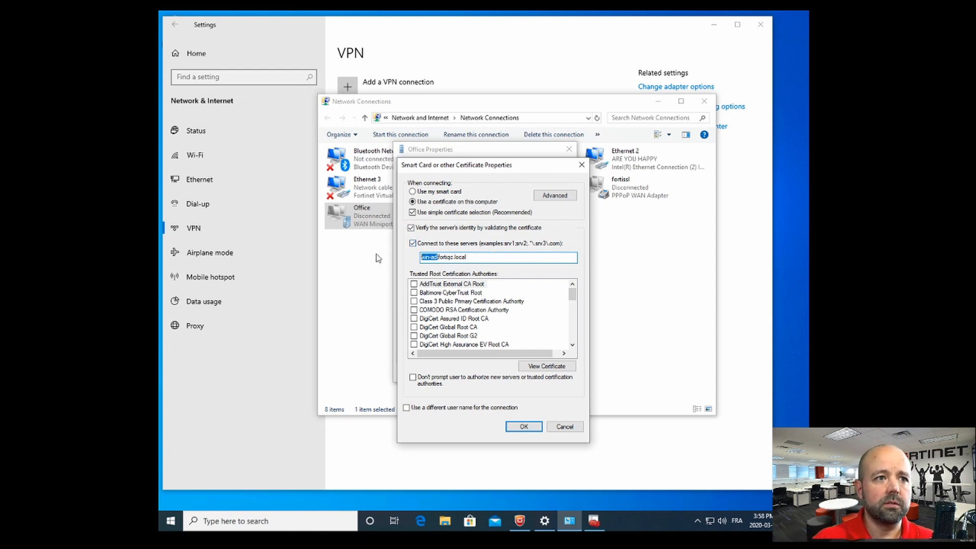
pyautogui.press('BackSpace')
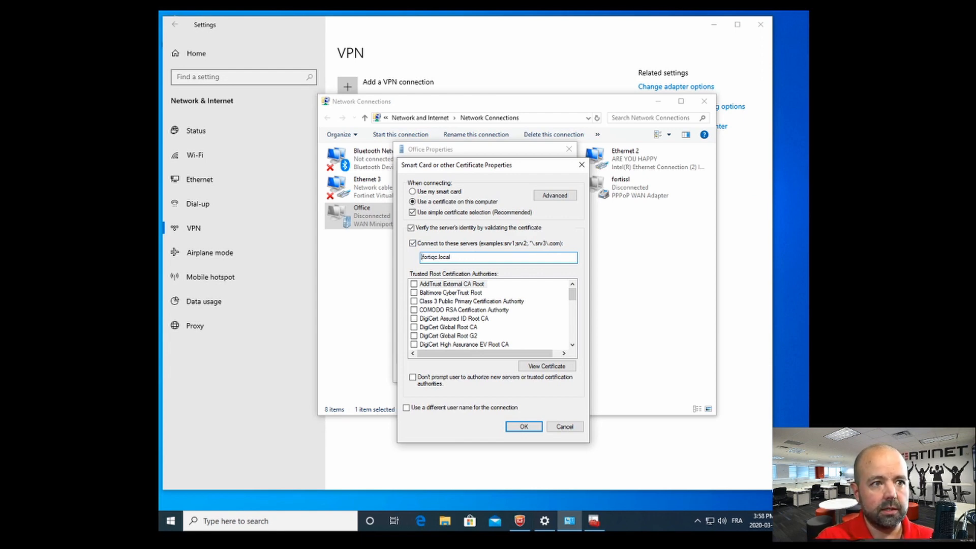
pyautogui.write('*')
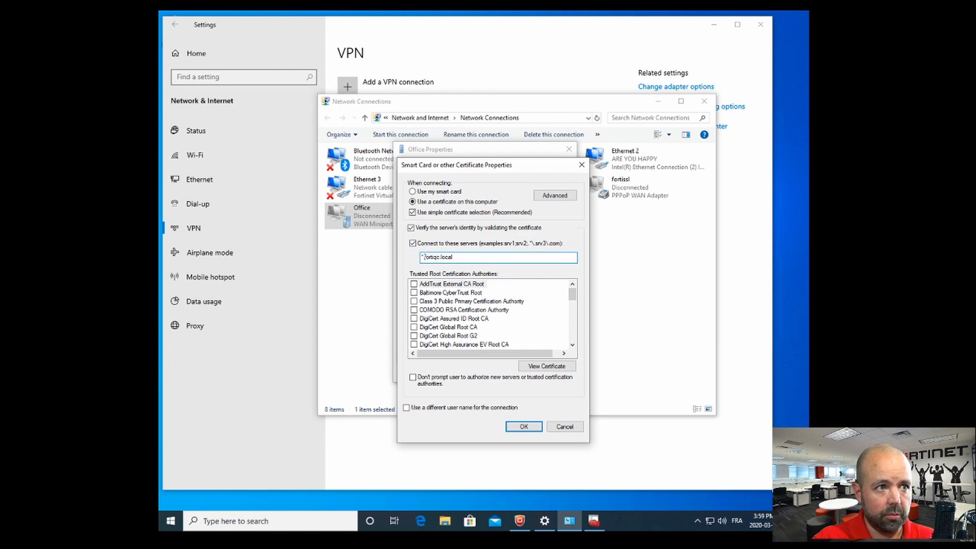
pyautogui.write('a')
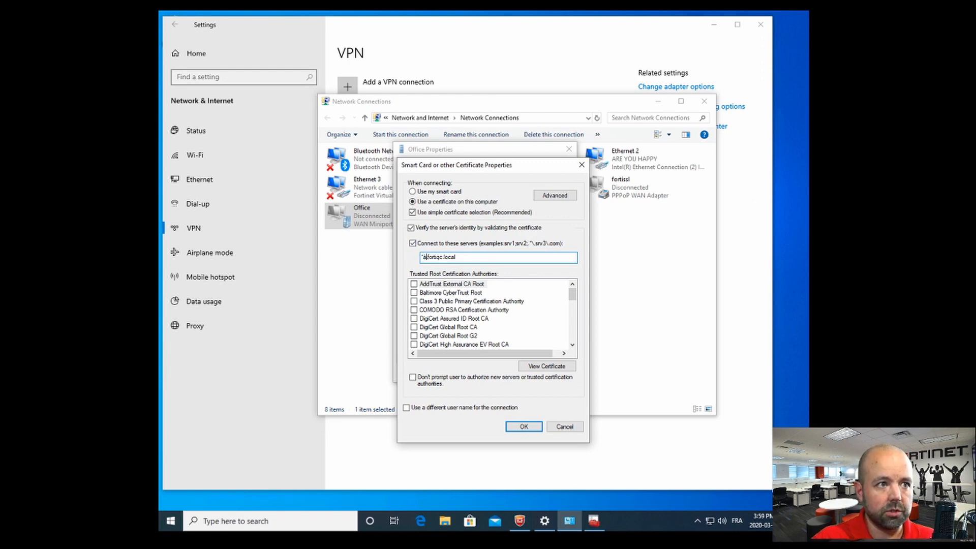
pyautogui.press('BackSpace')
pyautogui.write('.')
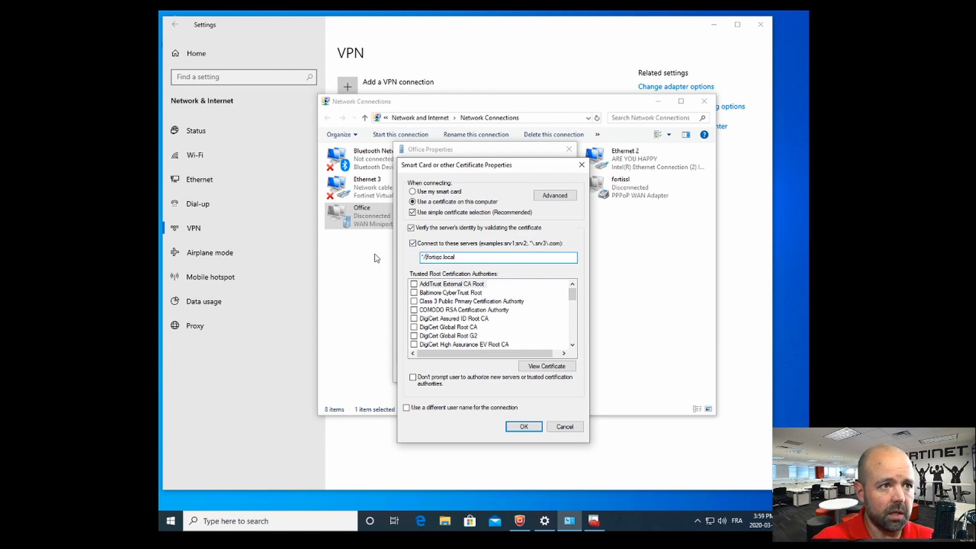
pyautogui.press('BackSpace')
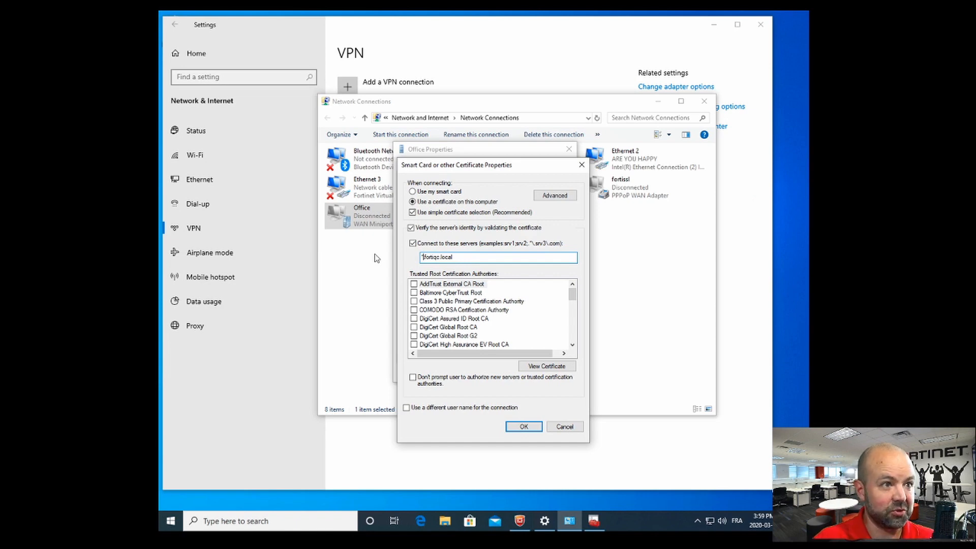
# Step: Restore the server name to win-ad.fortiqc.local and save the certificate settings with OK
pyautogui.press('super')
pyautogui.write('à')
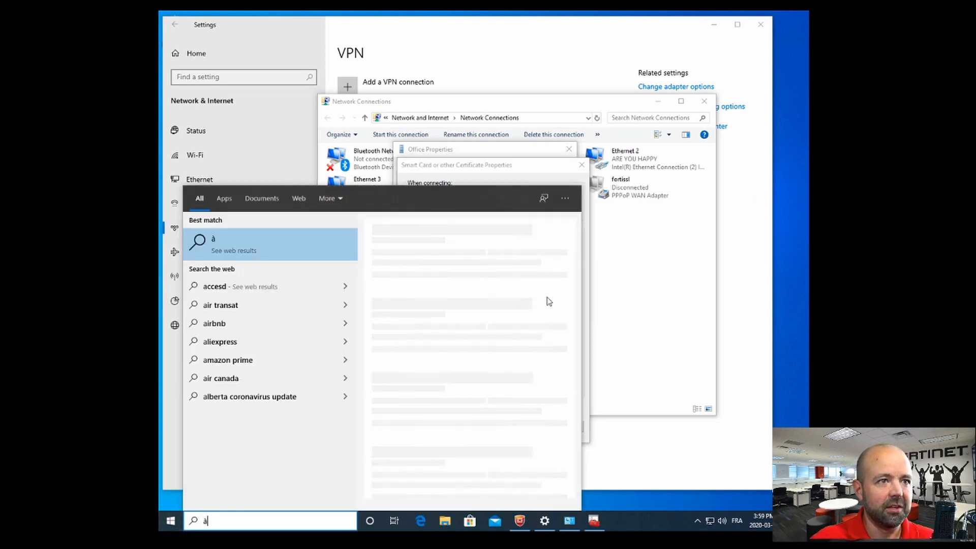
pyautogui.press('Escape')
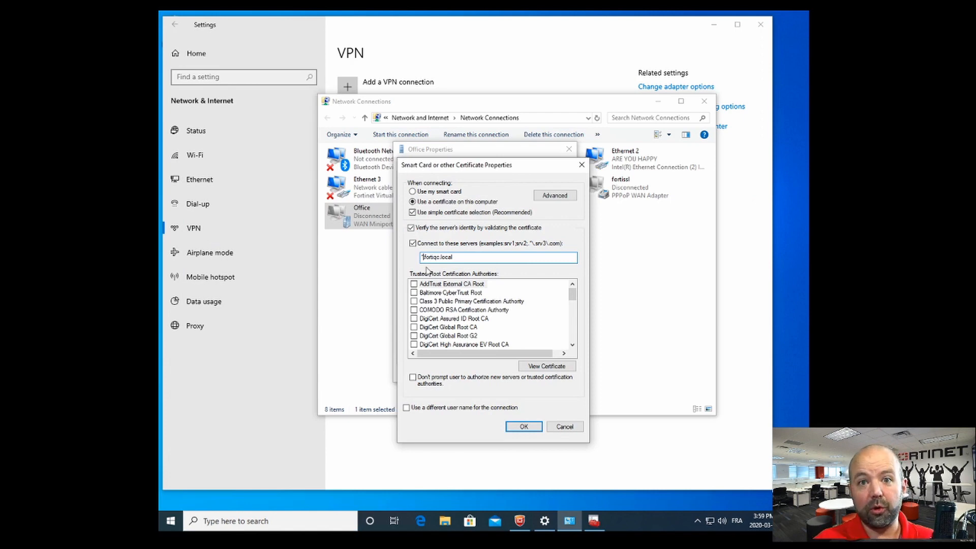
pyautogui.press('Delete')
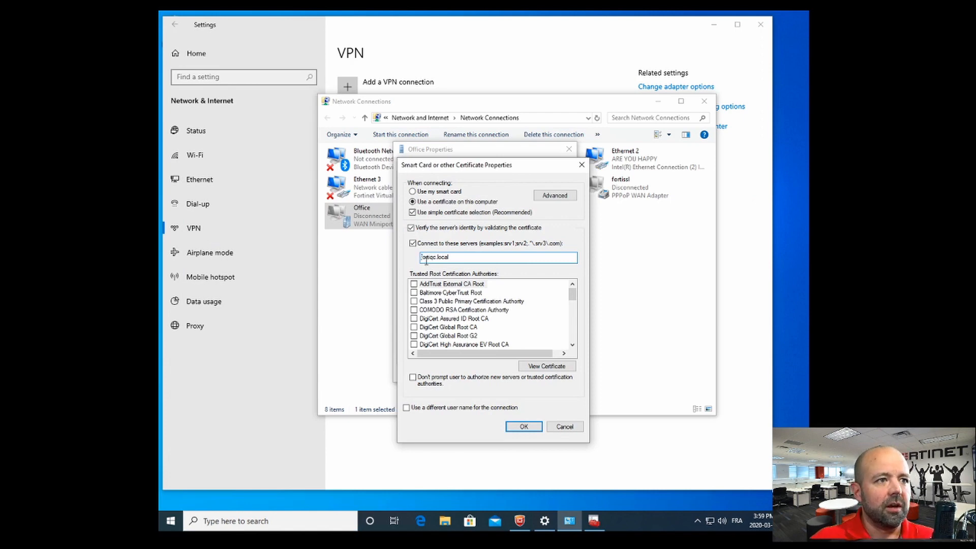
pyautogui.write('win-ad.')
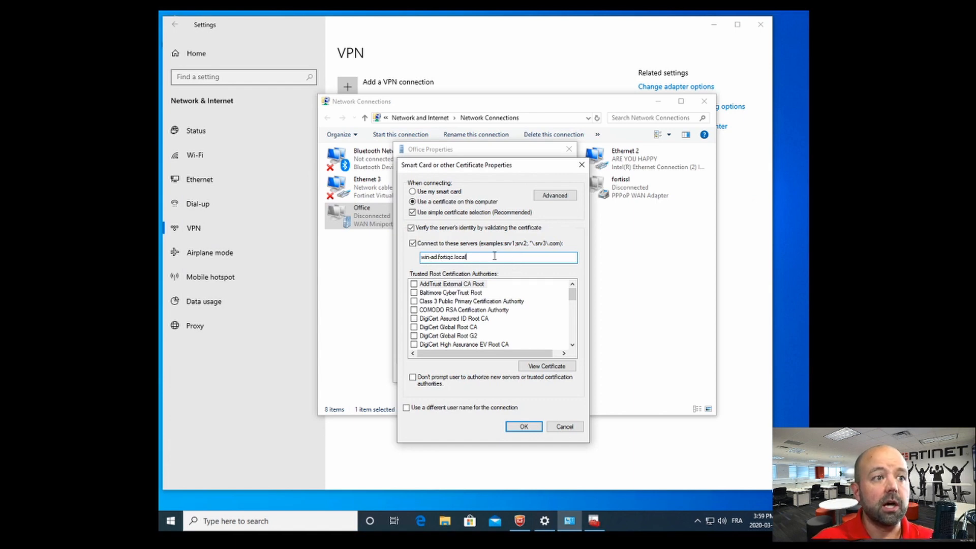
pyautogui.click(523, 428)
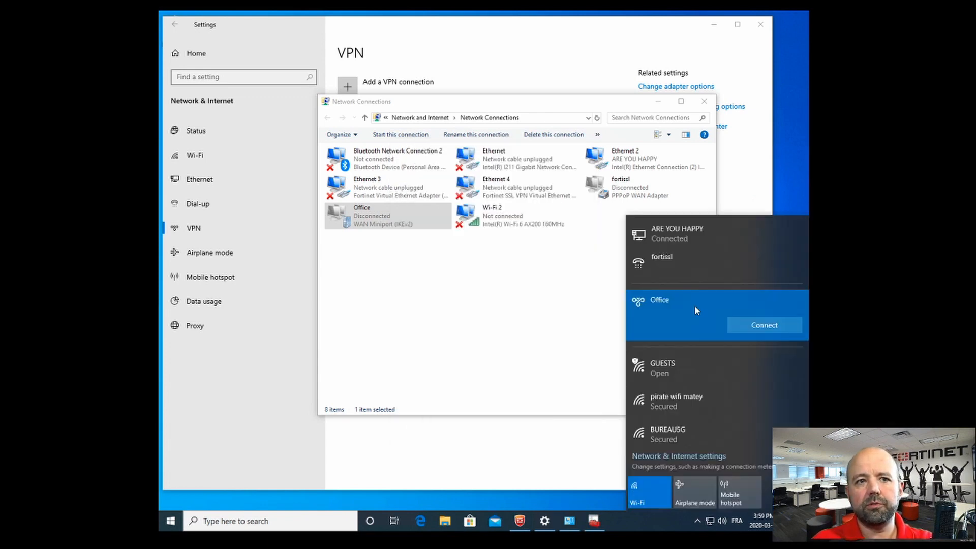
# Step: Connect the Office VPN, then open Run from the Start button's Win+X menu
pyautogui.click(752, 326)
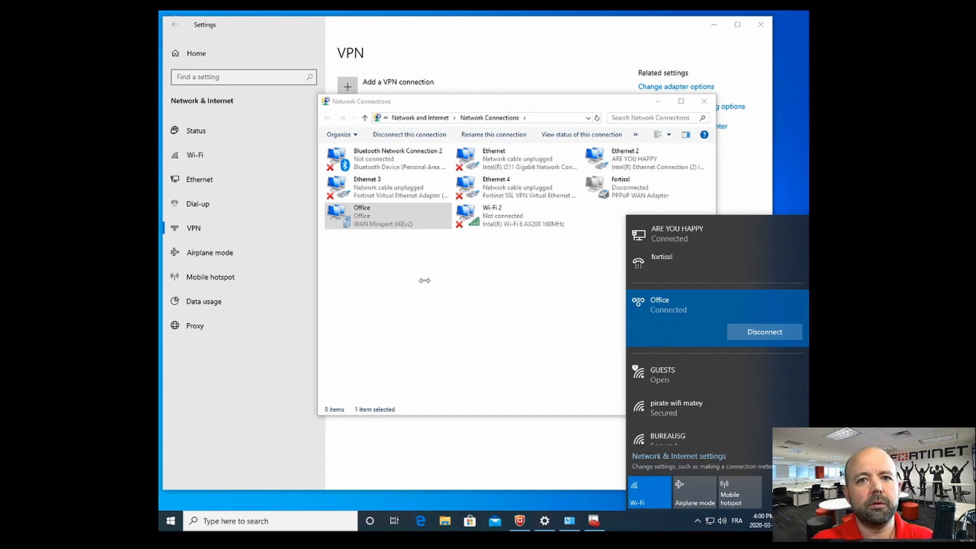
pyautogui.rightClick(171, 522)
pyautogui.click(192, 469)
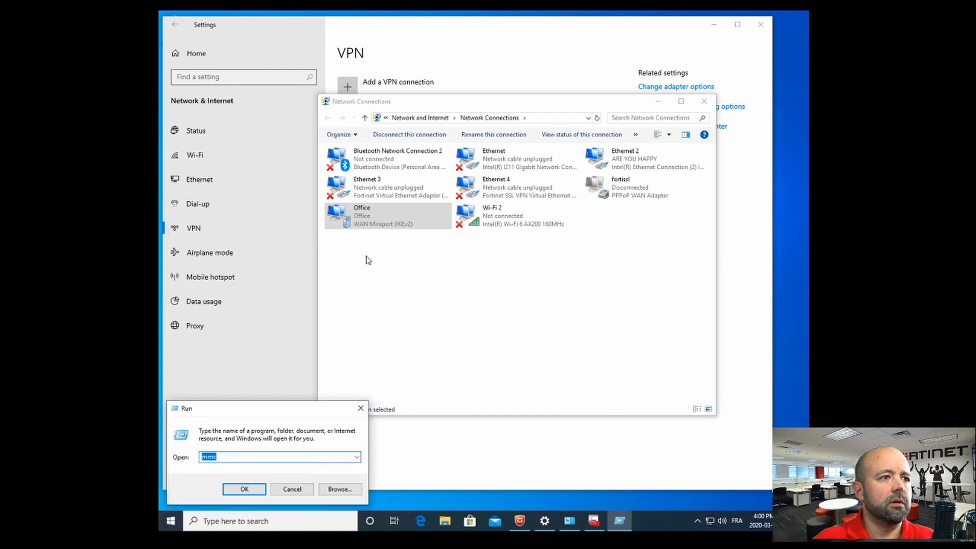
# Step: Launch cmd and ping 10.0.0.1, 10.0.0.2 and 10.0.0.3, stopping each with Ctrl+C
pyautogui.write('cmd')
pyautogui.press('Return')
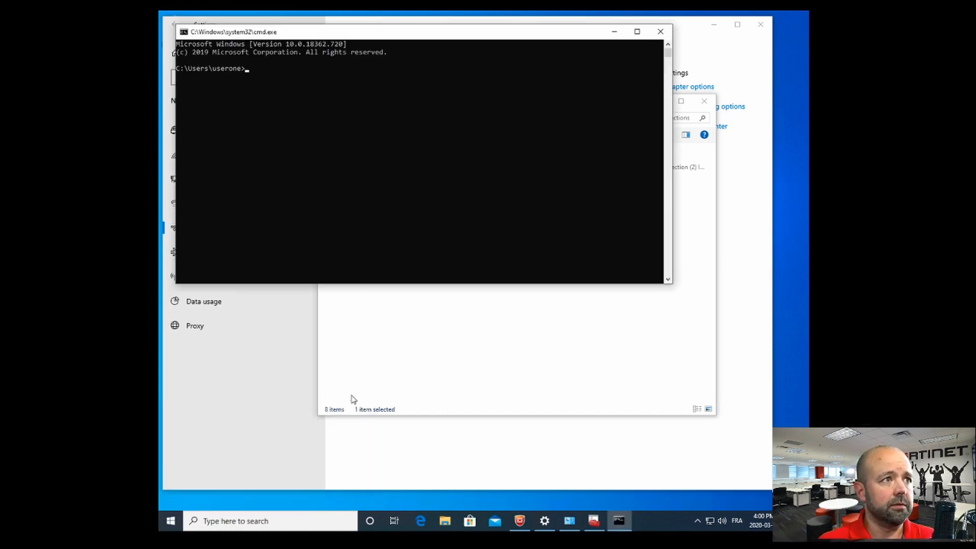
pyautogui.write('ping')
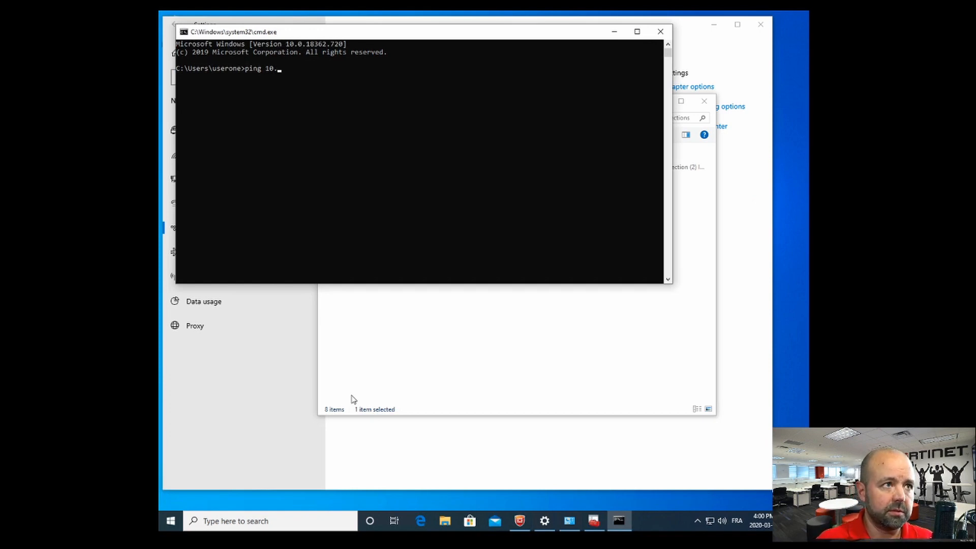
pyautogui.write('10.0.0.1')
pyautogui.hotkey('ctrl', 'c')
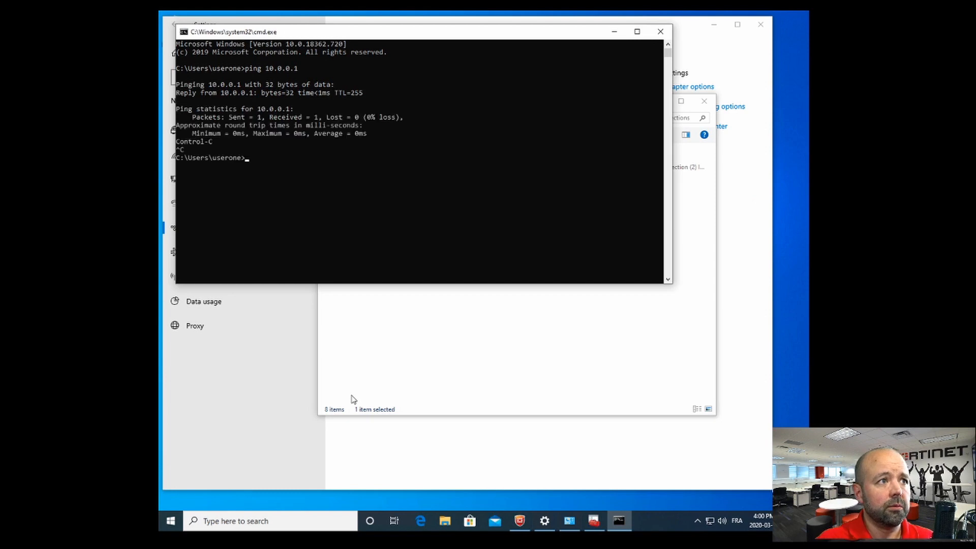
pyautogui.press('Up')
pyautogui.press('Return')
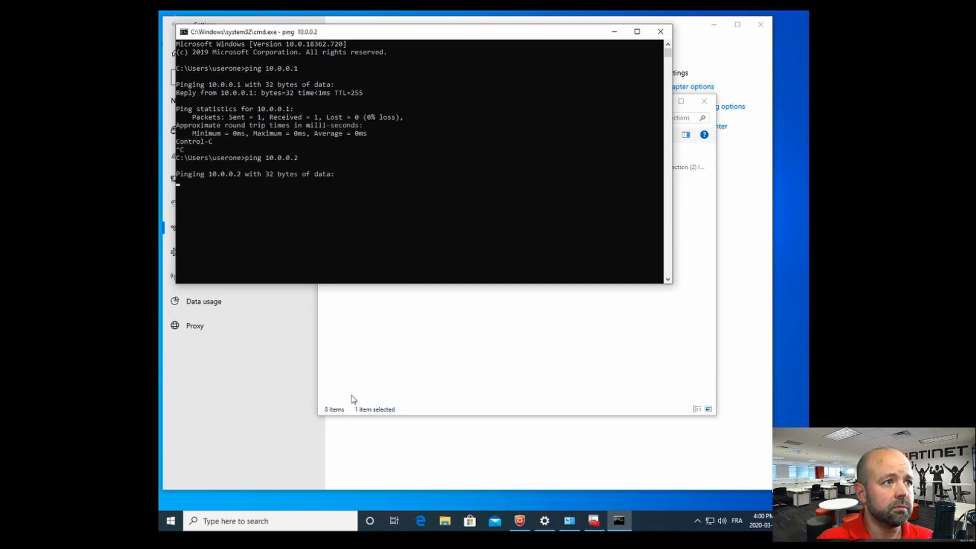
pyautogui.hotkey('ctrl', 'c')
pyautogui.press('Up')
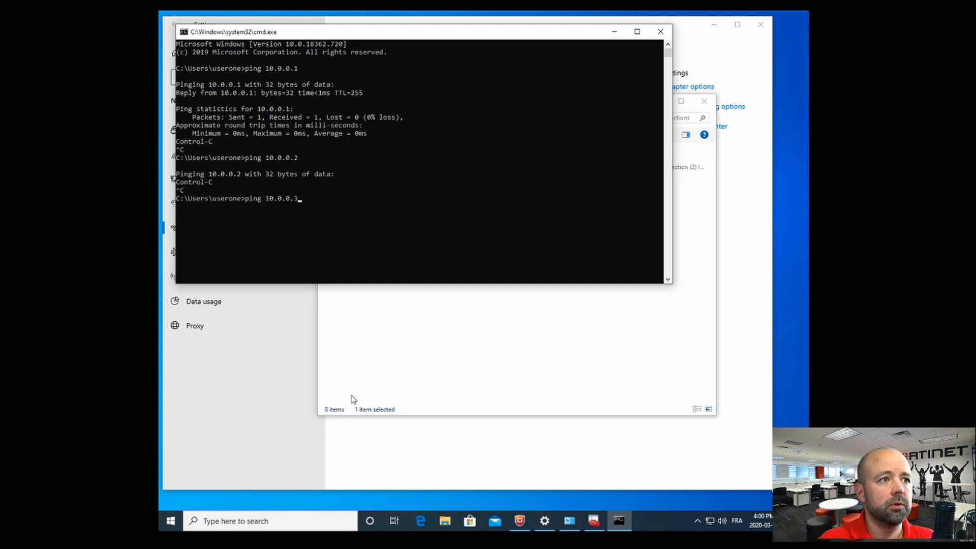
pyautogui.write('3')
pyautogui.press('Return')
pyautogui.hotkey('ctrl', 'c')
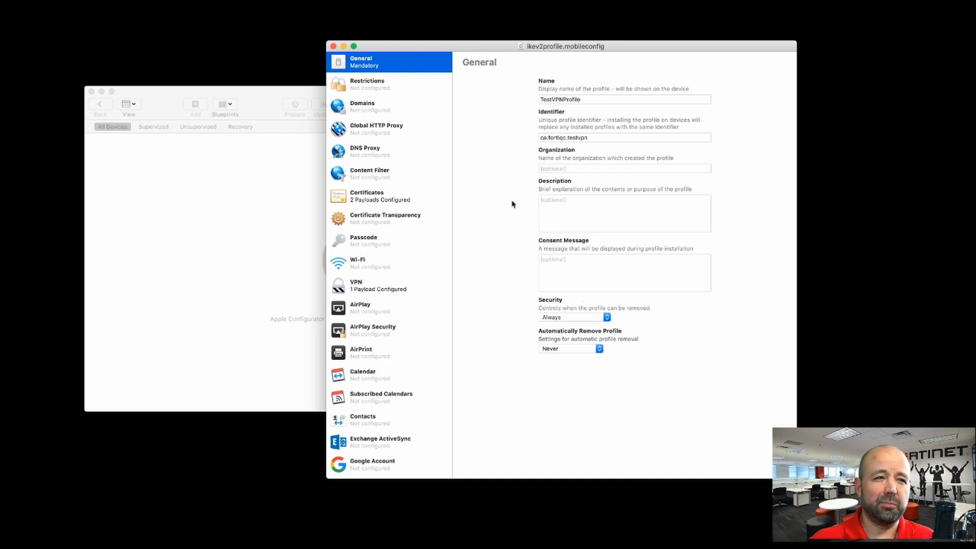
# Step: Rearrange the Configurator windows and show the usertwo.p12 and fortiqc-WIN-AD-CA certificate payloads
pyautogui.click(183, 103)
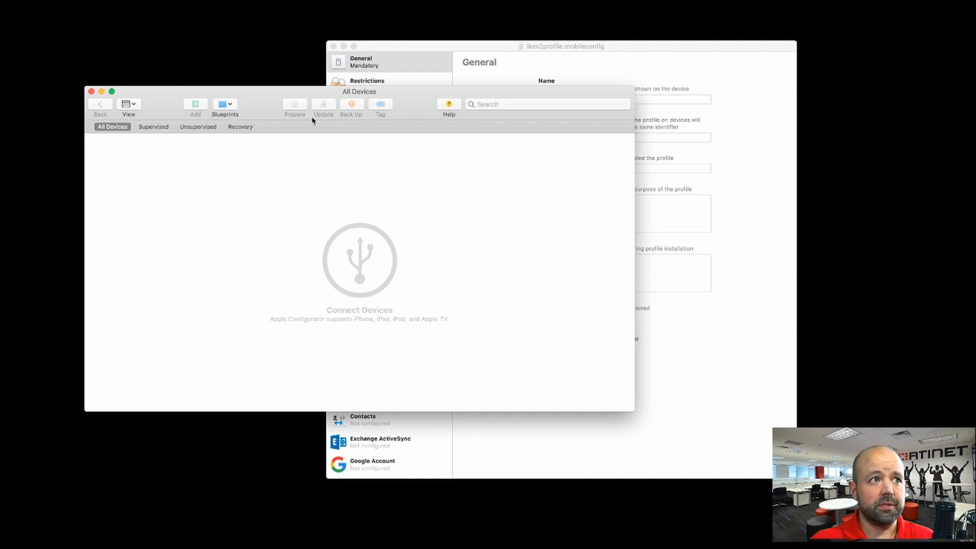
pyautogui.moveTo(257, 99); pyautogui.dragTo(233, 133)
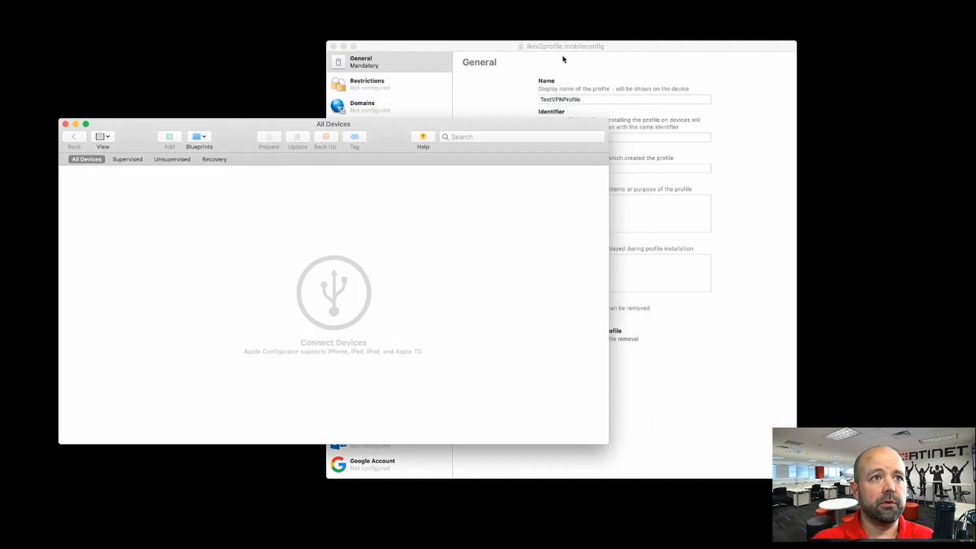
pyautogui.click(582, 49)
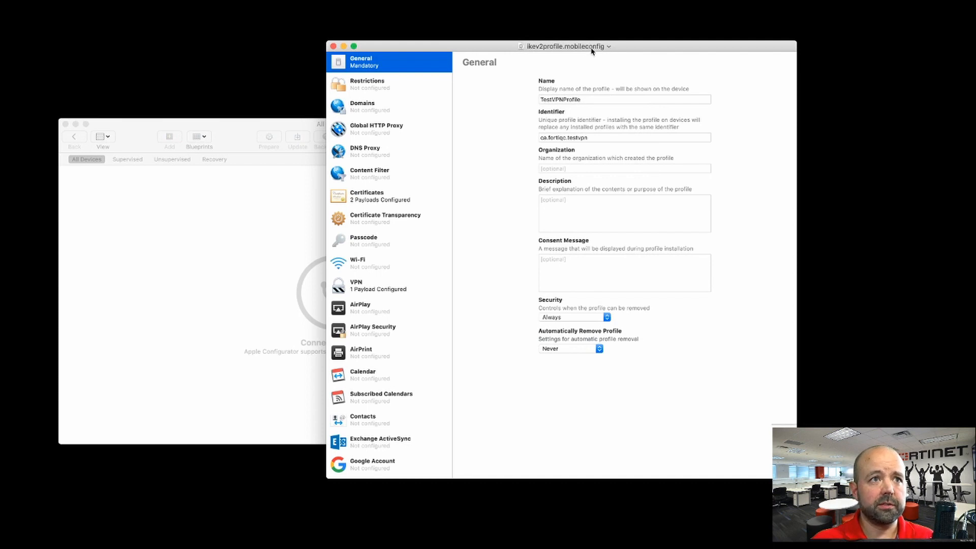
pyautogui.moveTo(571, 49); pyautogui.dragTo(555, 57)
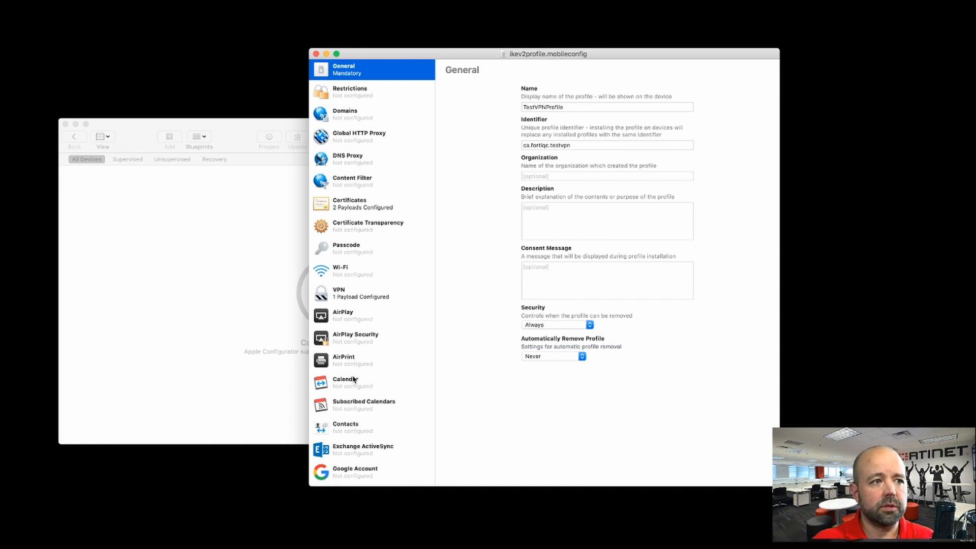
pyautogui.scroll(-10, 355, 429)
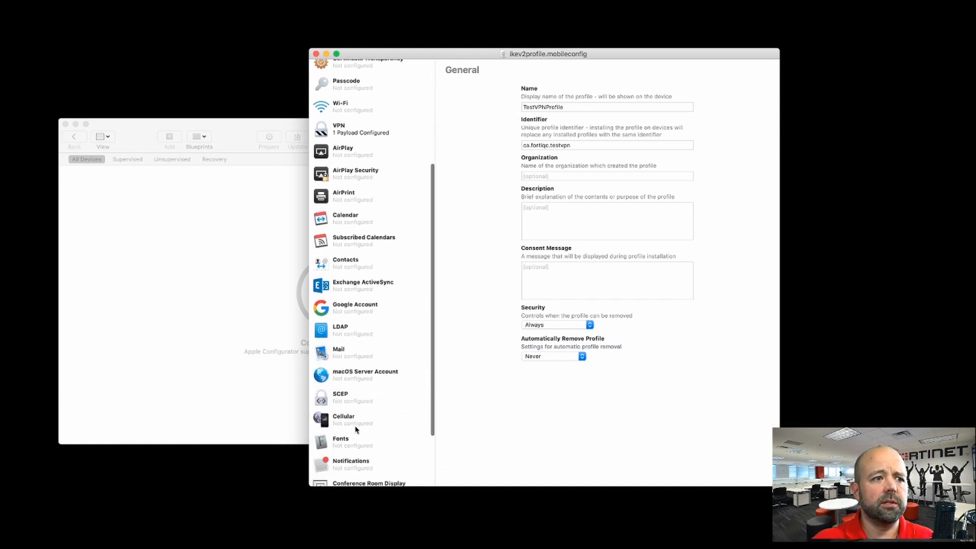
pyautogui.scroll(10, 356, 430)
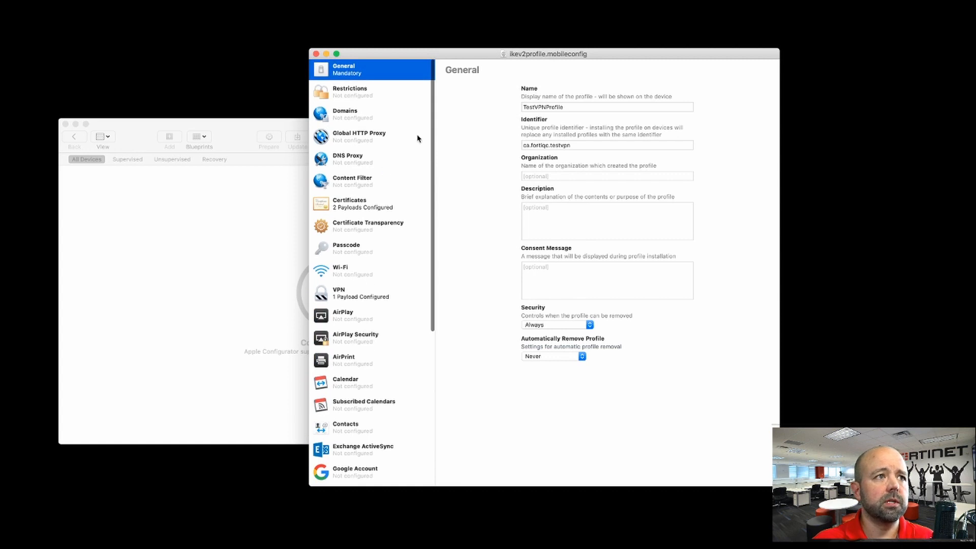
pyautogui.moveTo(388, 58); pyautogui.dragTo(375, 58)
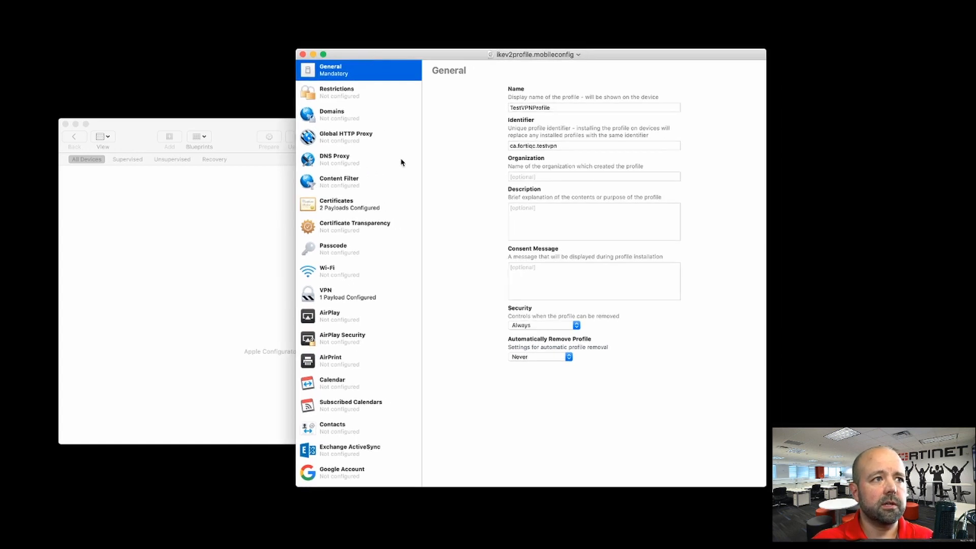
pyautogui.click(351, 209)
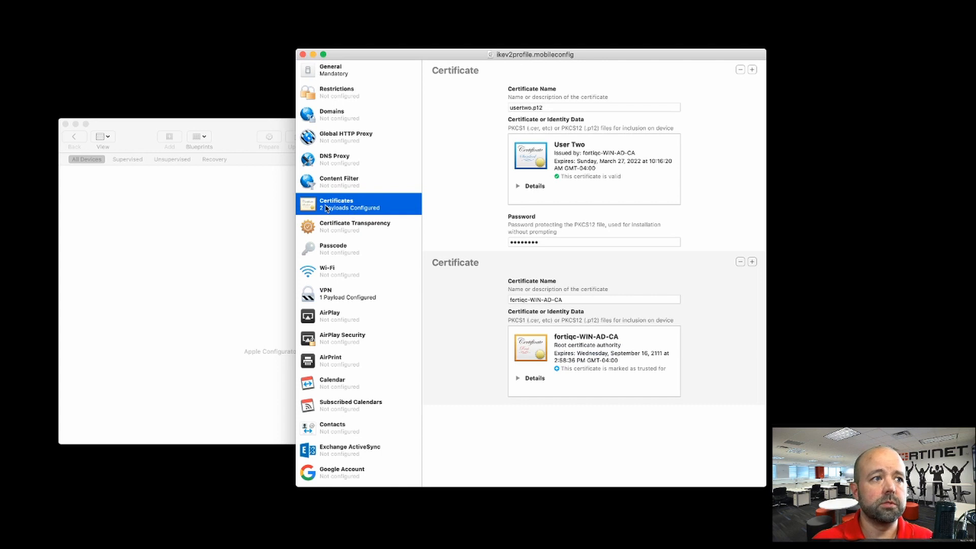
pyautogui.click(339, 299)
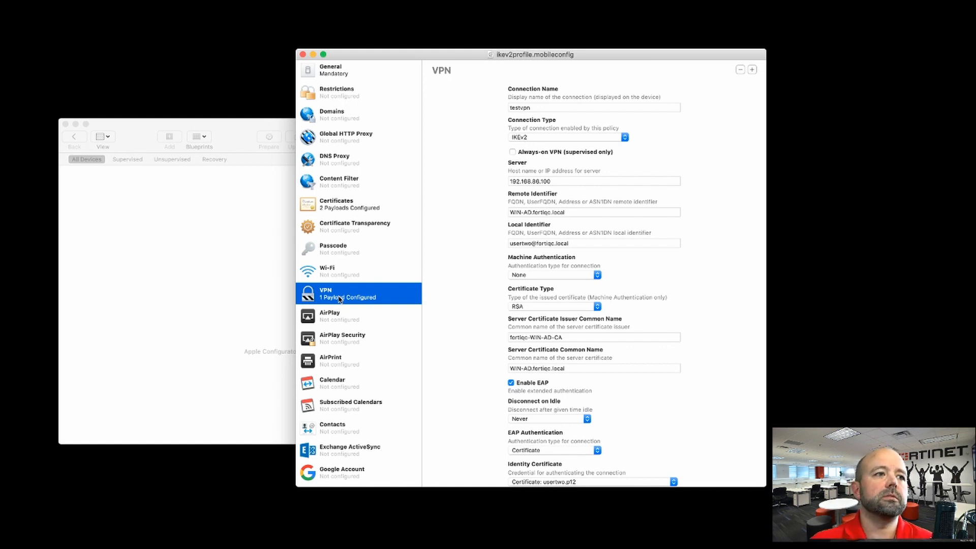
pyautogui.click(337, 205)
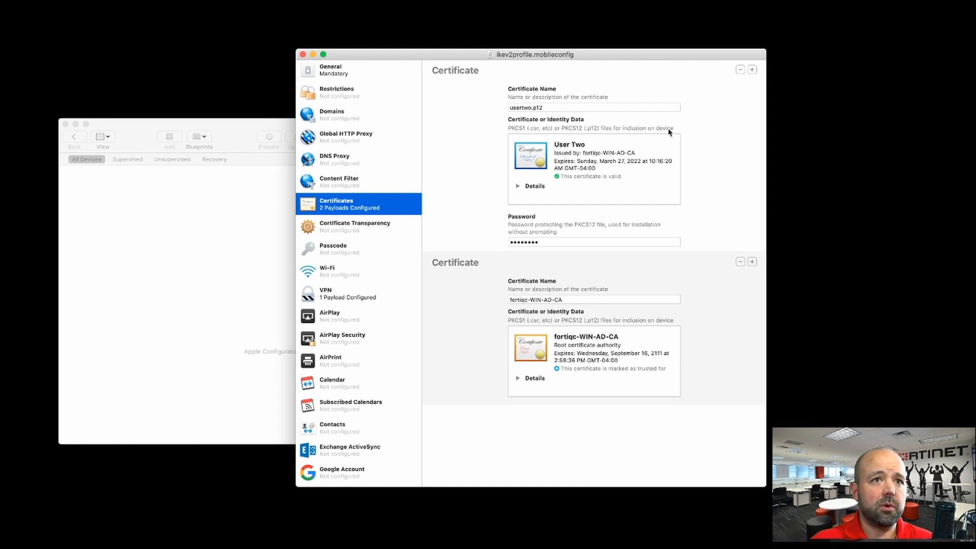
# Step: Cancel adding a certificate, review the PKCS12 password and fortiqc-WIN-AD-CA name, then show VPN settings
pyautogui.click(752, 70)
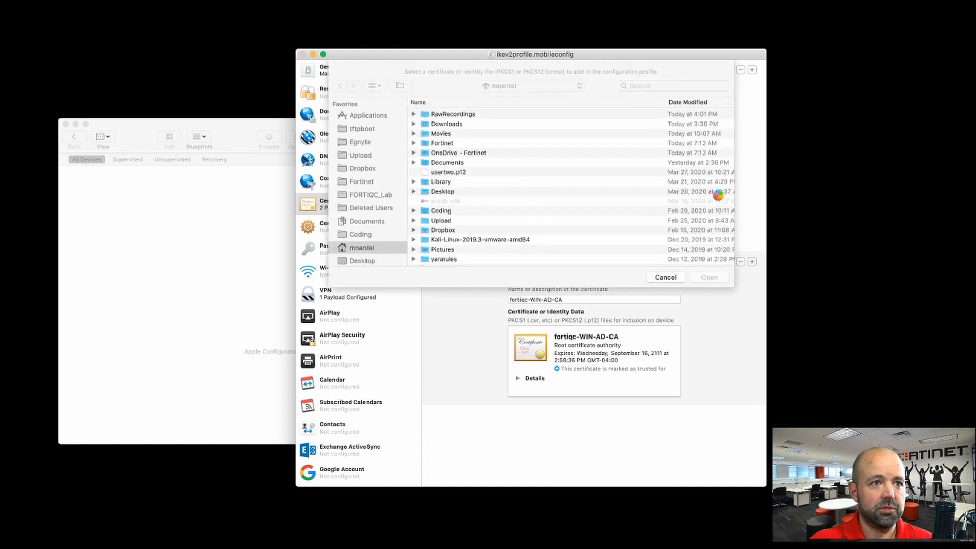
pyautogui.click(666, 279)
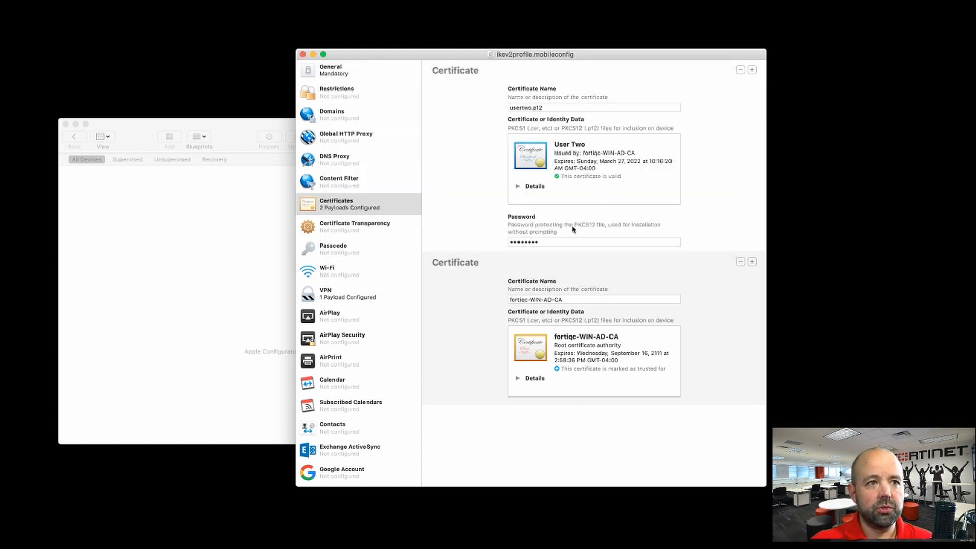
pyautogui.moveTo(555, 242); pyautogui.dragTo(501, 239)
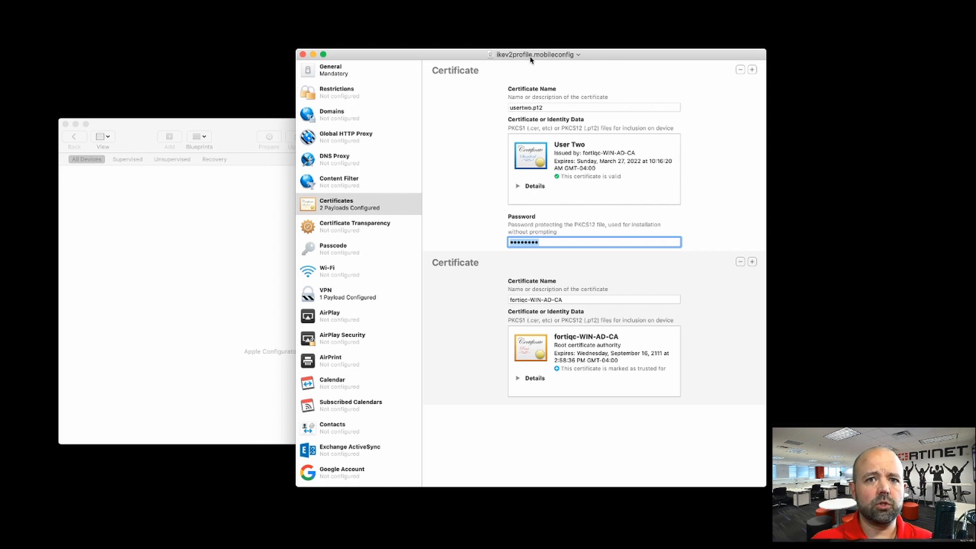
pyautogui.moveTo(531, 59); pyautogui.dragTo(532, 62)
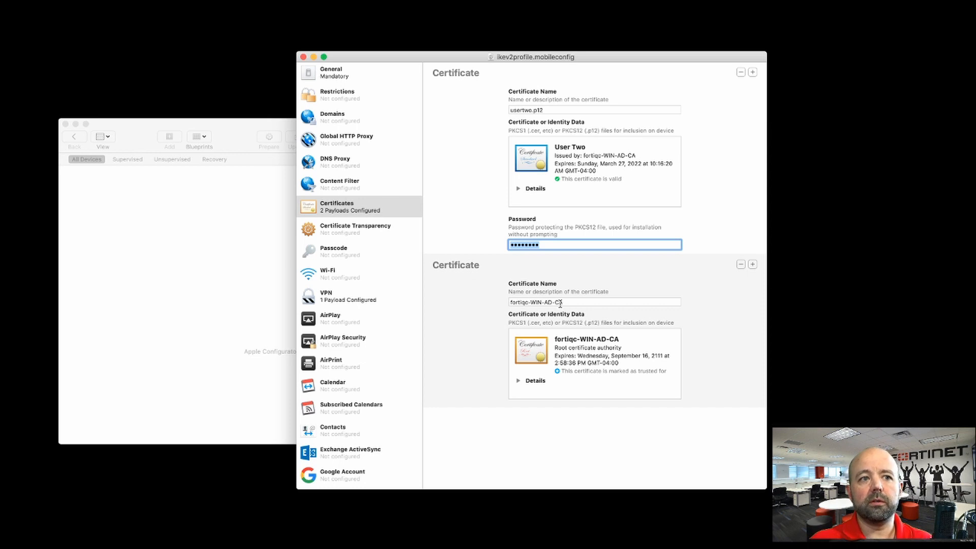
pyautogui.moveTo(560, 304); pyautogui.dragTo(491, 299)
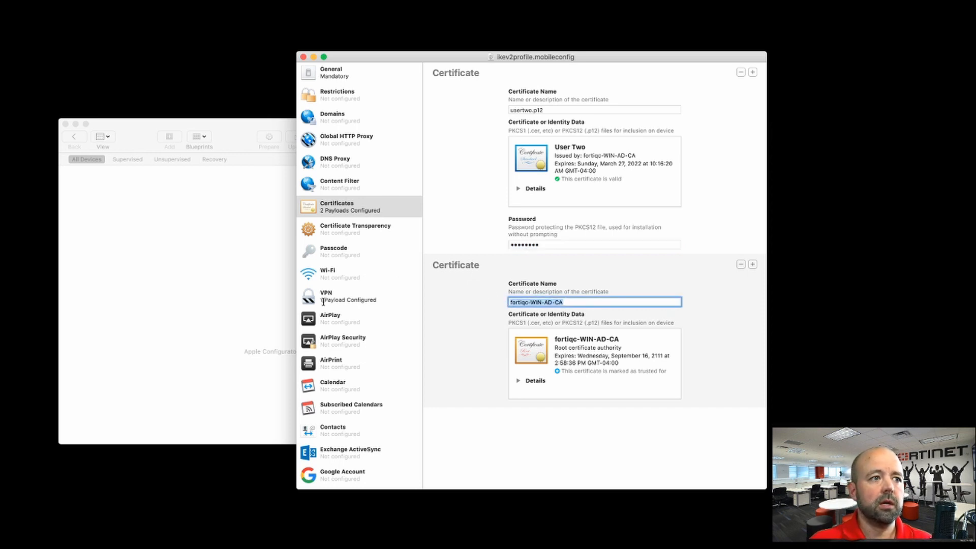
pyautogui.click(324, 302)
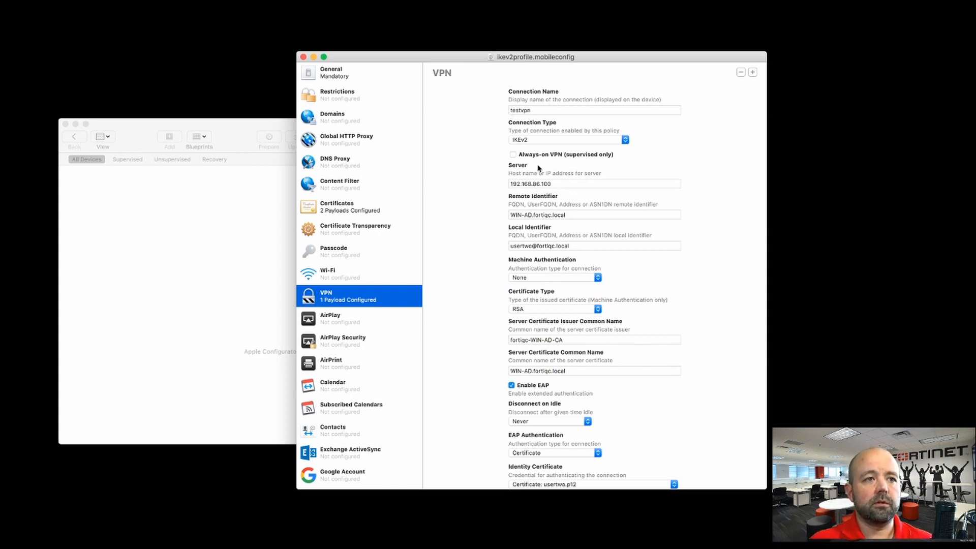
pyautogui.click(573, 181)
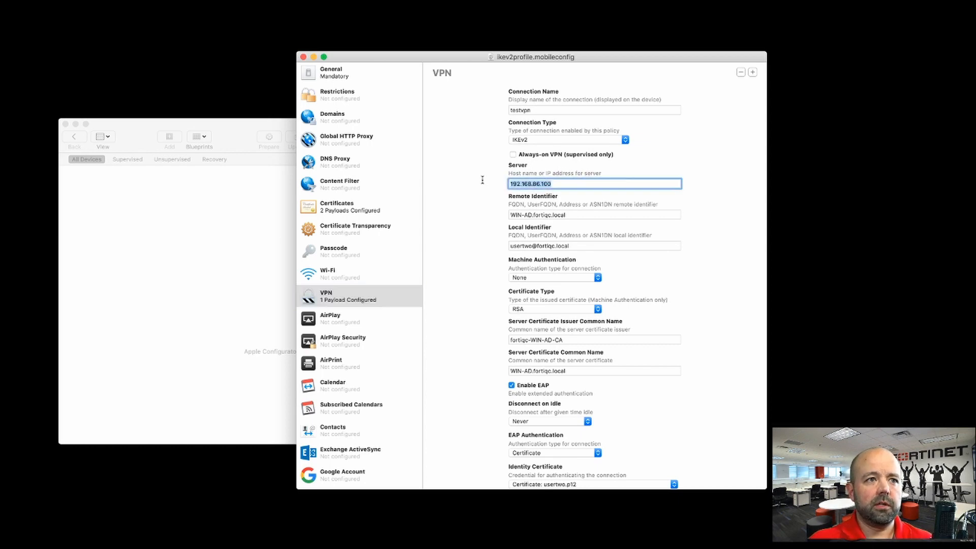
pyautogui.click(563, 183)
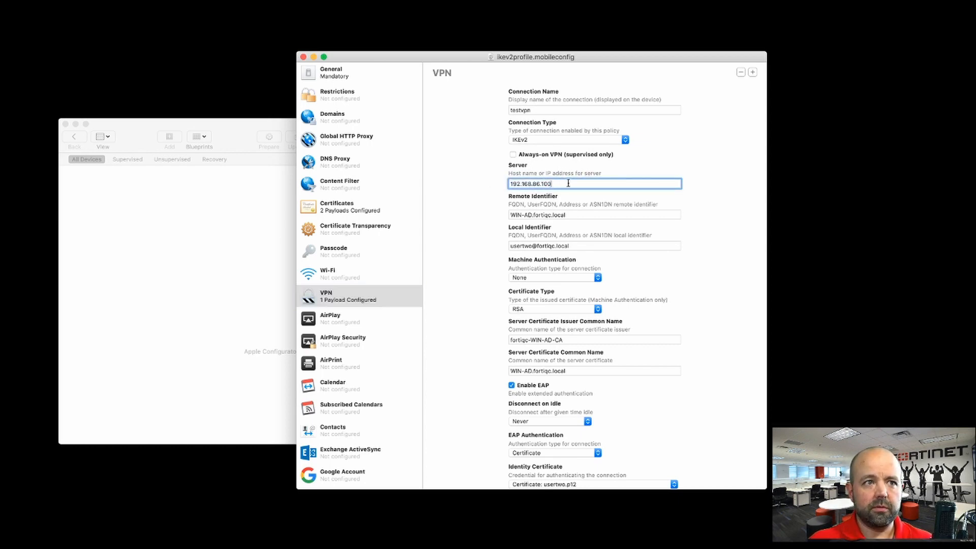
pyautogui.moveTo(564, 184); pyautogui.dragTo(503, 181)
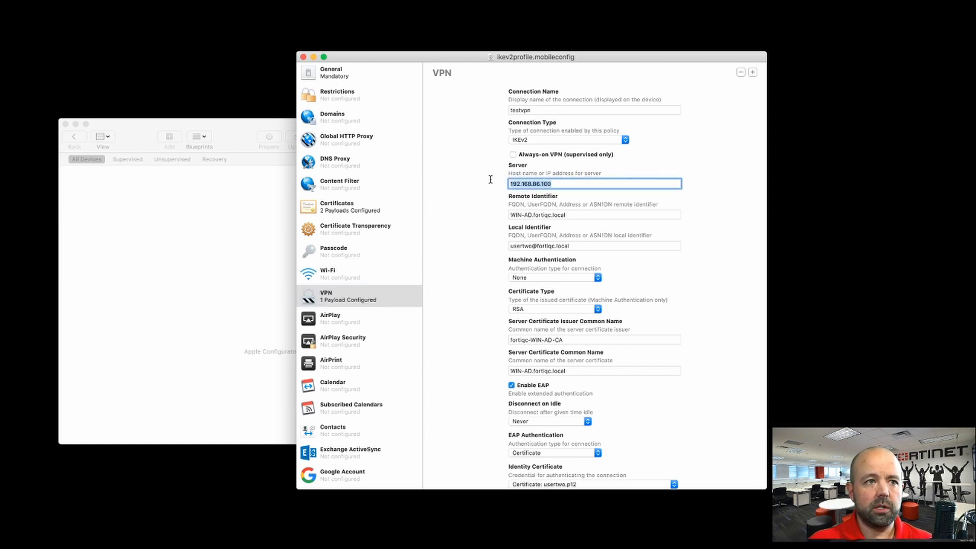
pyautogui.click(572, 215)
pyautogui.moveTo(572, 215); pyautogui.dragTo(486, 213)
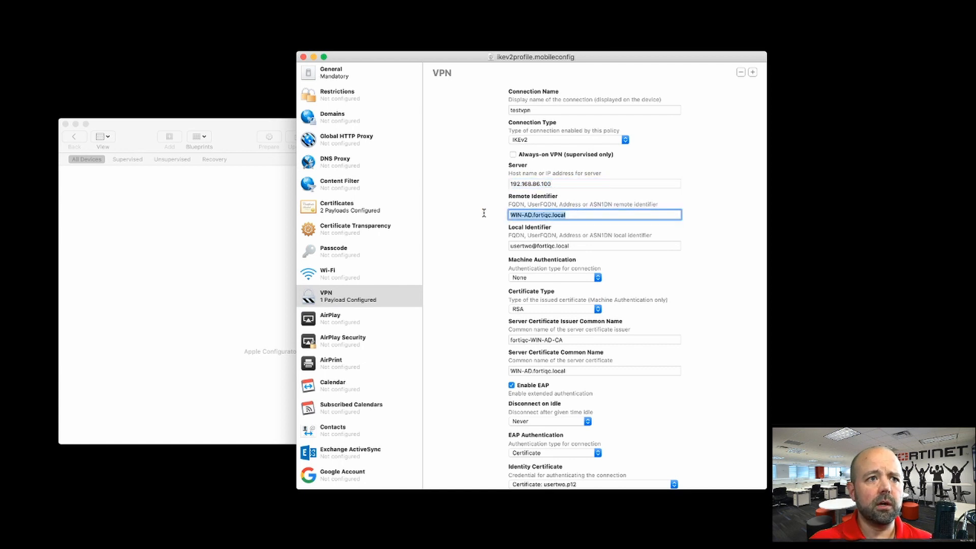
pyautogui.scroll(-5, 480, 283)
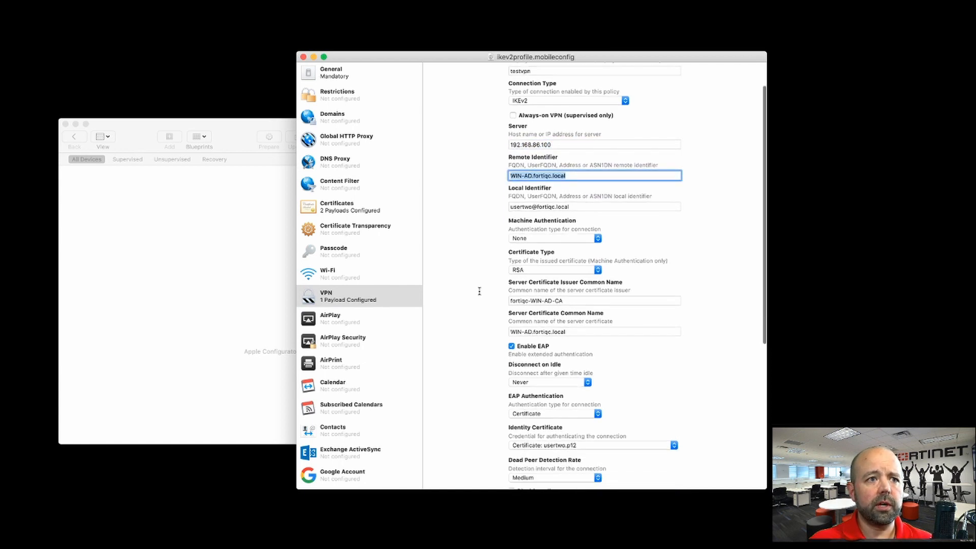
pyautogui.click(575, 163)
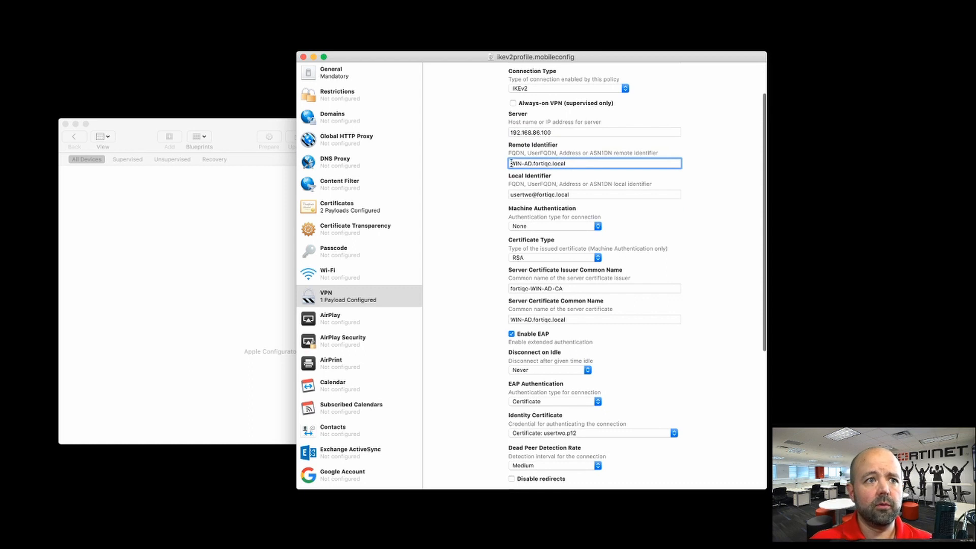
pyautogui.moveTo(511, 163); pyautogui.dragTo(568, 168)
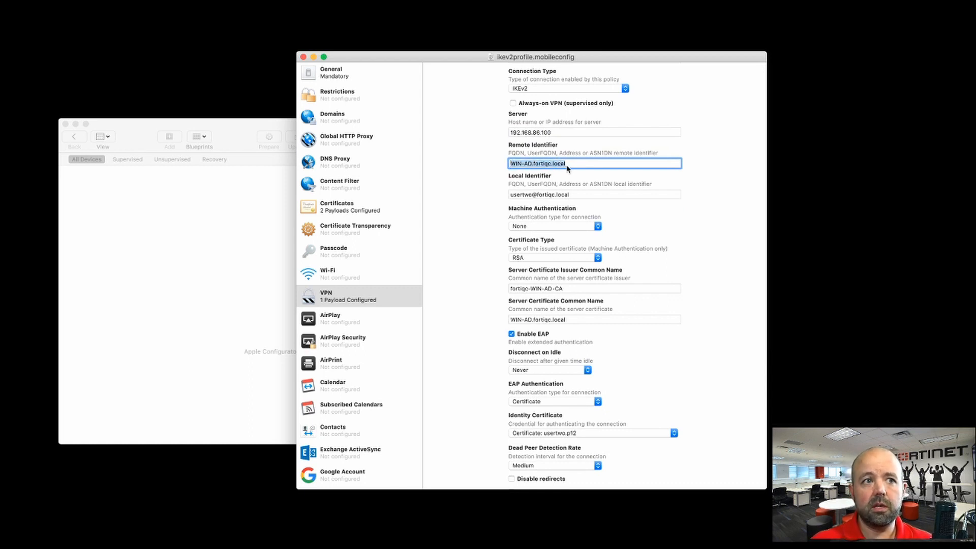
pyautogui.moveTo(524, 163); pyautogui.dragTo(581, 163)
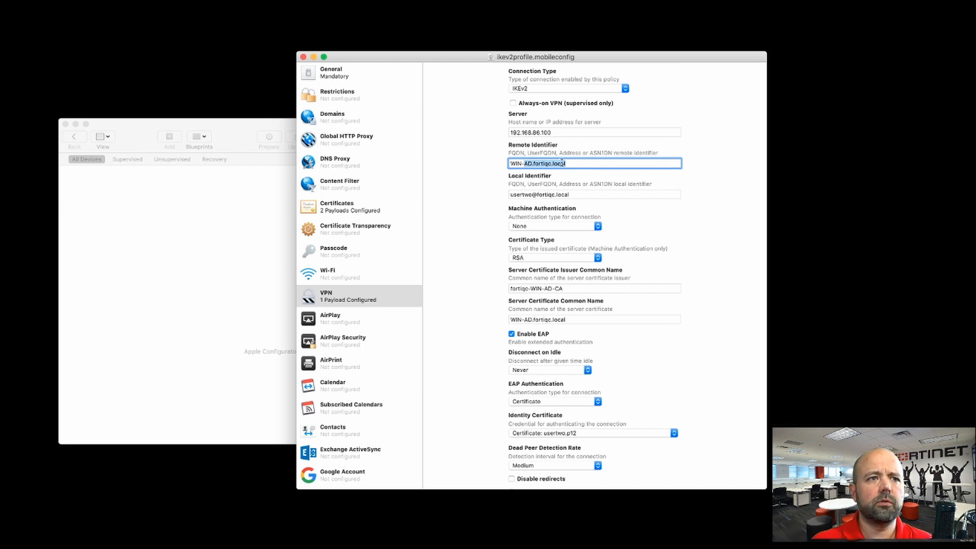
pyautogui.click(580, 196)
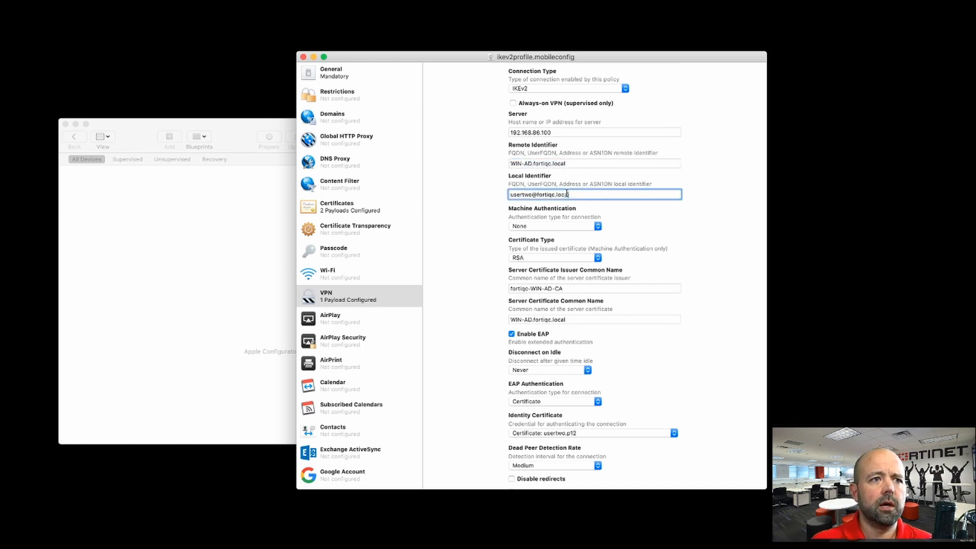
pyautogui.moveTo(567, 195); pyautogui.dragTo(500, 192)
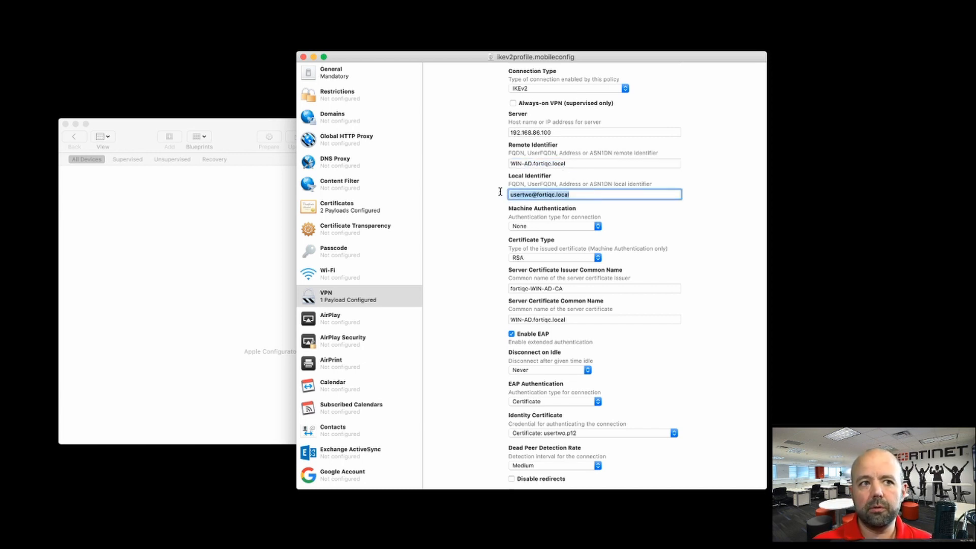
pyautogui.click(523, 226)
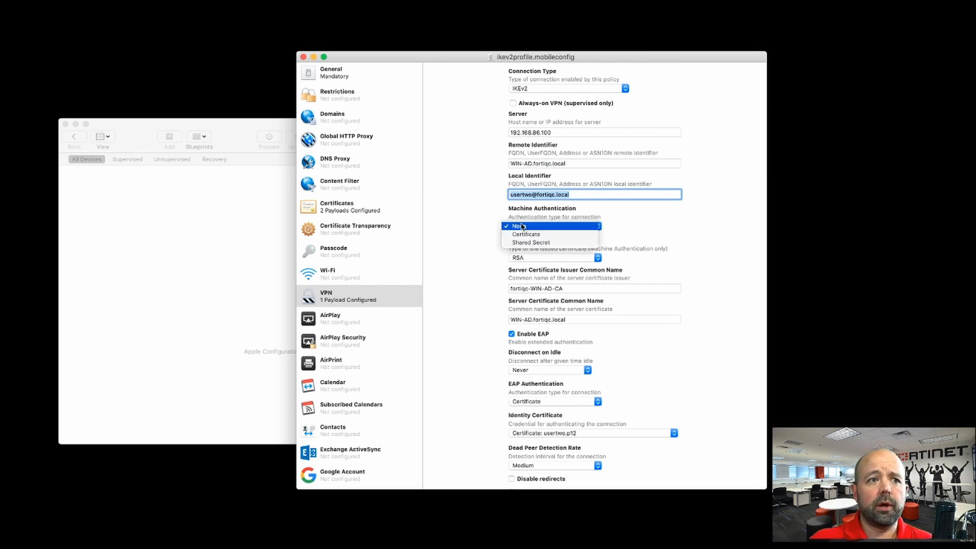
pyautogui.click(480, 230)
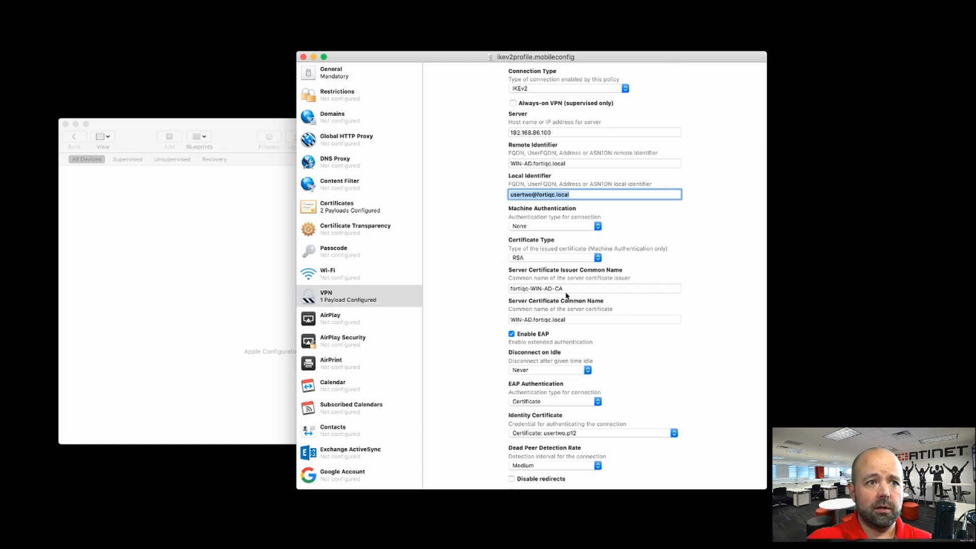
pyautogui.scroll(-2, 567, 296)
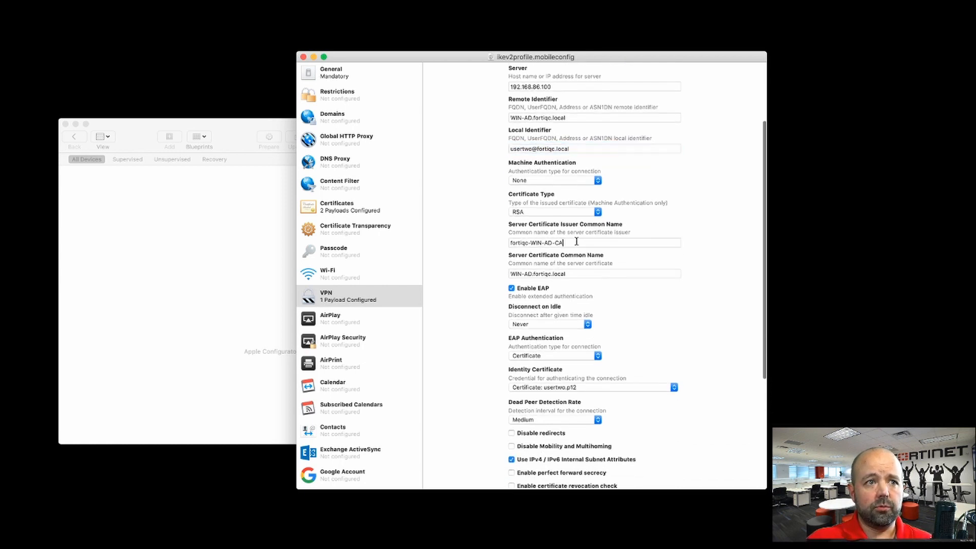
pyautogui.press('Tab')
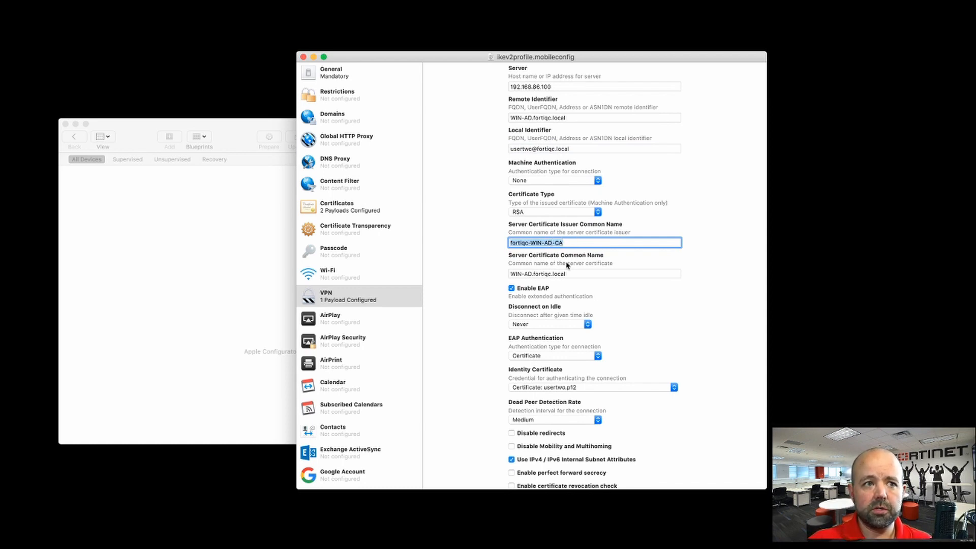
pyautogui.click(582, 275)
pyautogui.moveTo(582, 274); pyautogui.dragTo(505, 263)
pyautogui.scroll(-5, 464, 282)
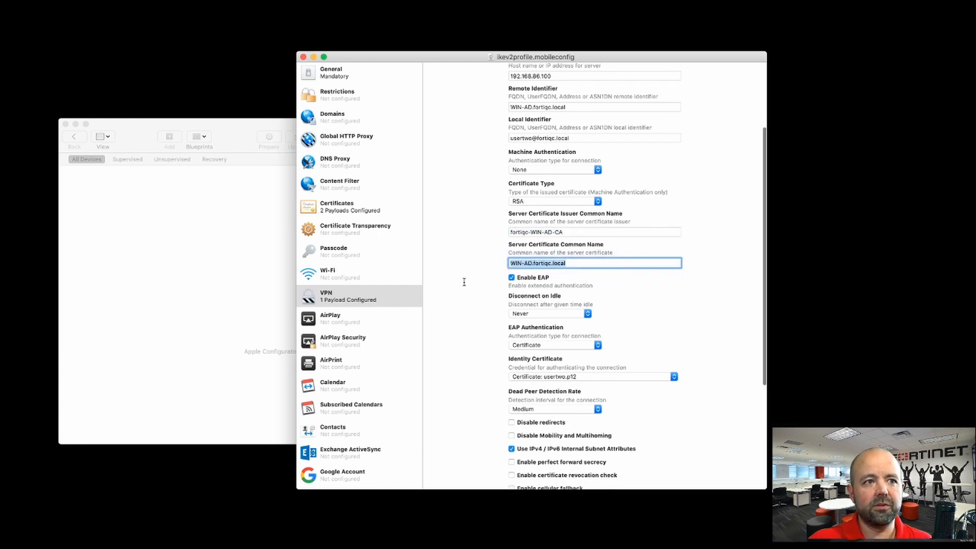
pyautogui.scroll(-2, 465, 283)
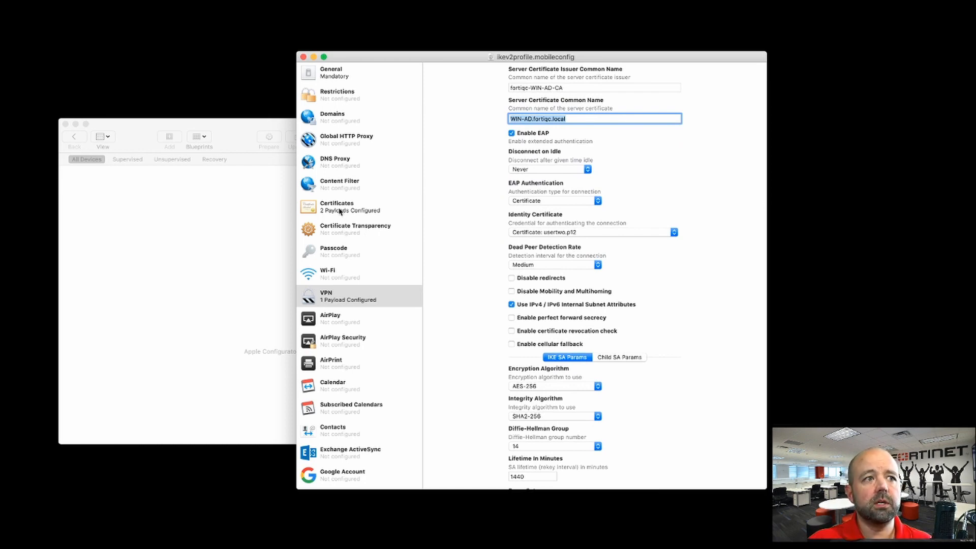
pyautogui.scroll(-2, 507, 277)
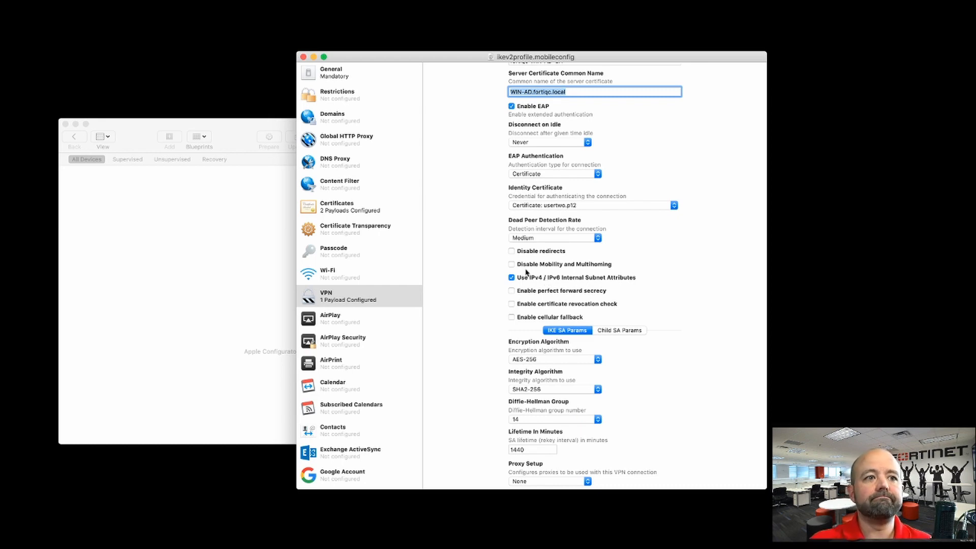
pyautogui.scroll(5, 453, 214)
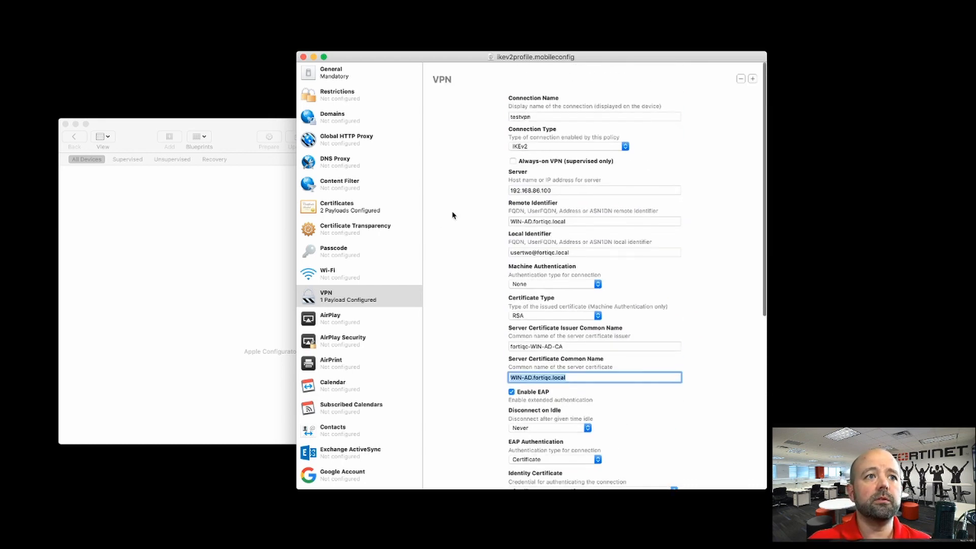
pyautogui.scroll(-5, 456, 214)
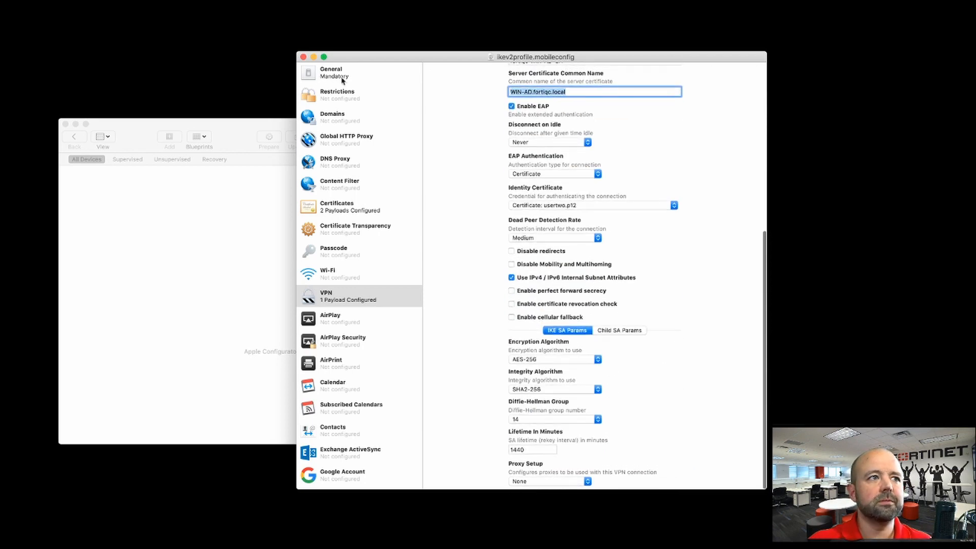
pyautogui.scroll(5, 447, 288)
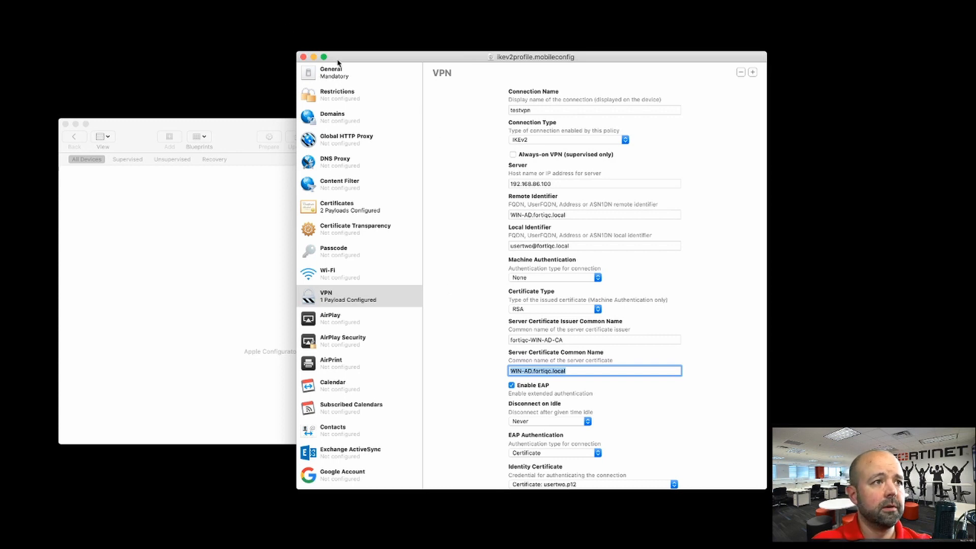
# Step: Open and dismiss the File menu, leaving the ikev2profile.mobileconfig VPN profile unchanged
pyautogui.click(112, 1)
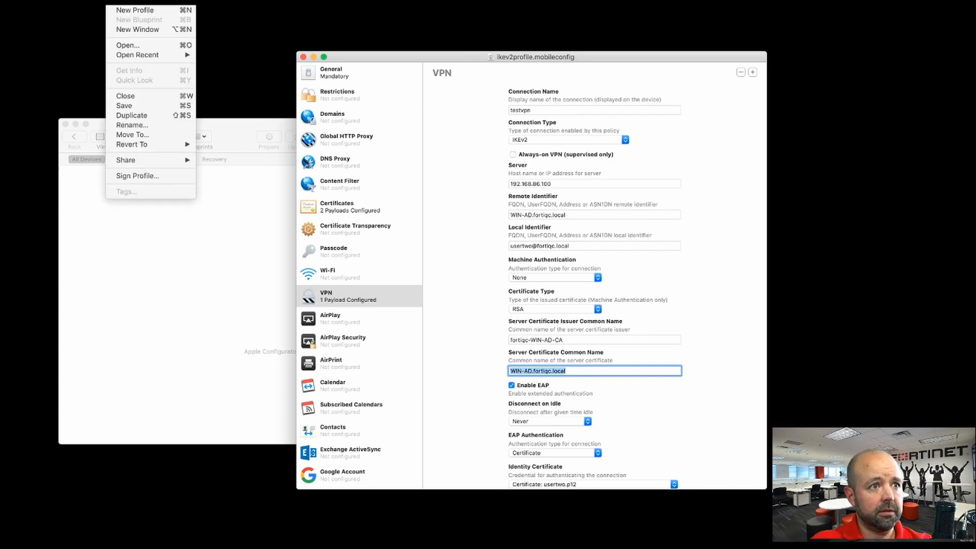
pyautogui.click(113, 1)
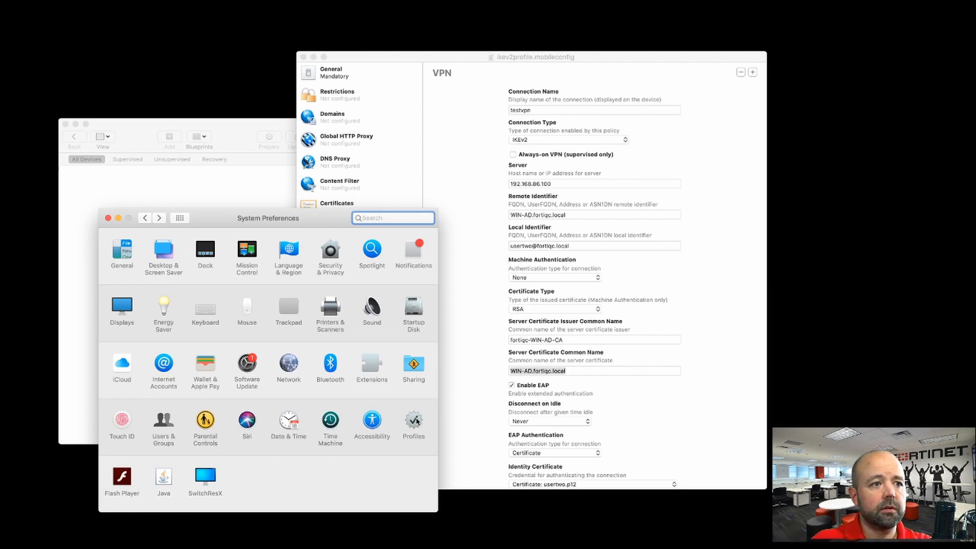
# Step: Review TestVPNProfile's two certificates and IKEv2 VPN Service in Profiles, then return to all preference panes
pyautogui.click(414, 421)
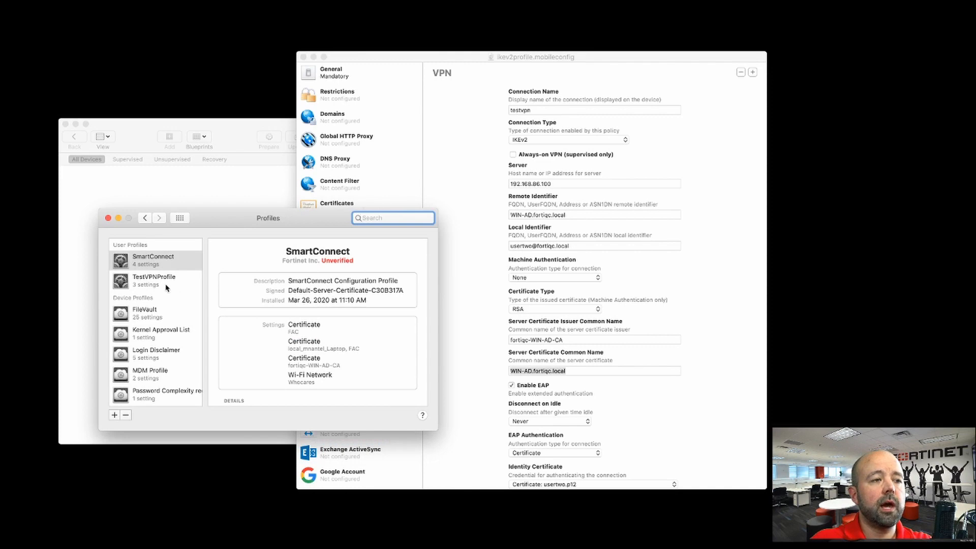
pyautogui.click(157, 283)
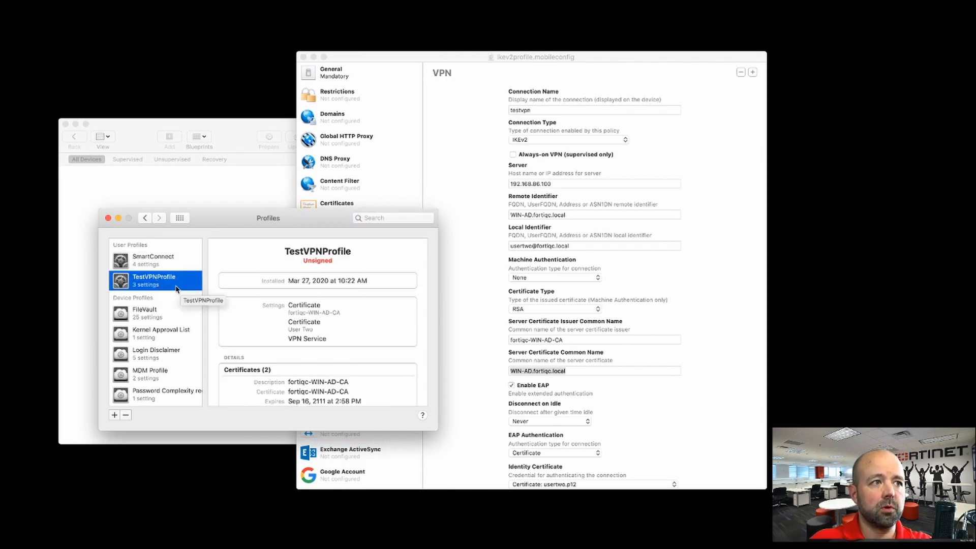
pyautogui.scroll(-3, 283, 331)
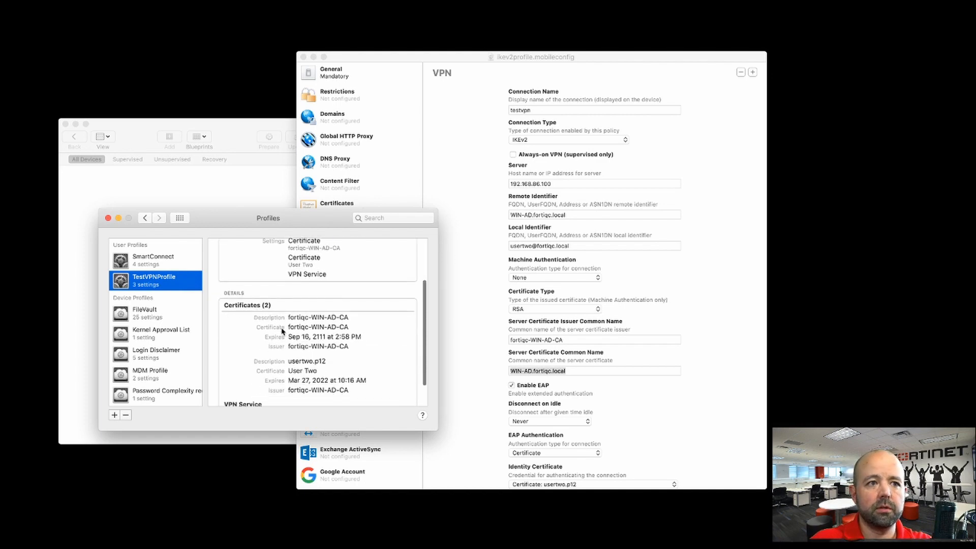
pyautogui.scroll(-2, 300, 330)
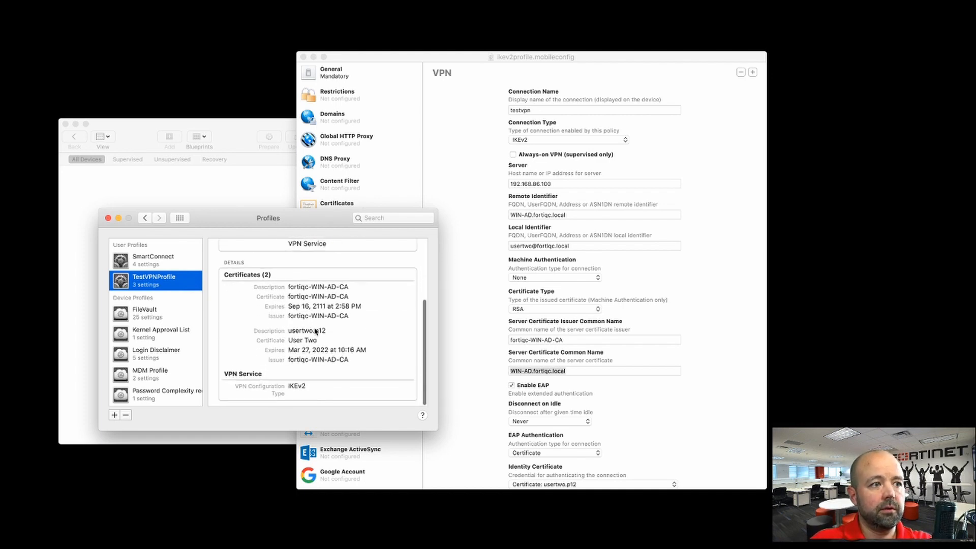
pyautogui.scroll(5, 331, 356)
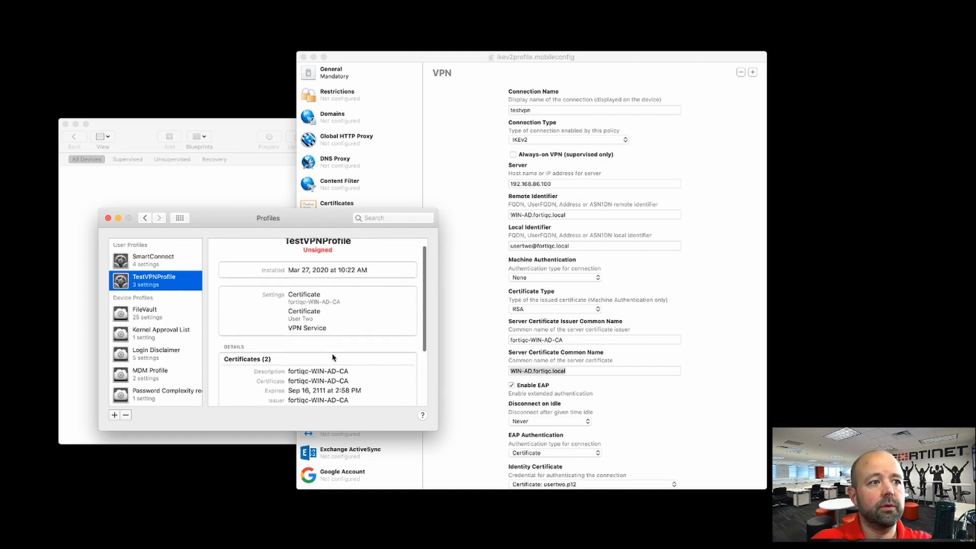
pyautogui.scroll(-3, 333, 358)
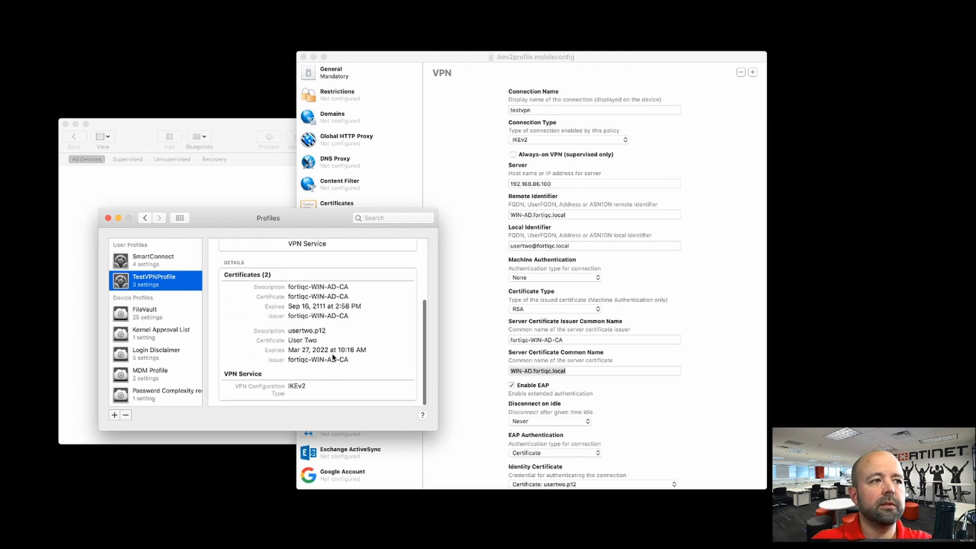
pyautogui.scroll(2, 333, 358)
pyautogui.scroll(-2, 333, 357)
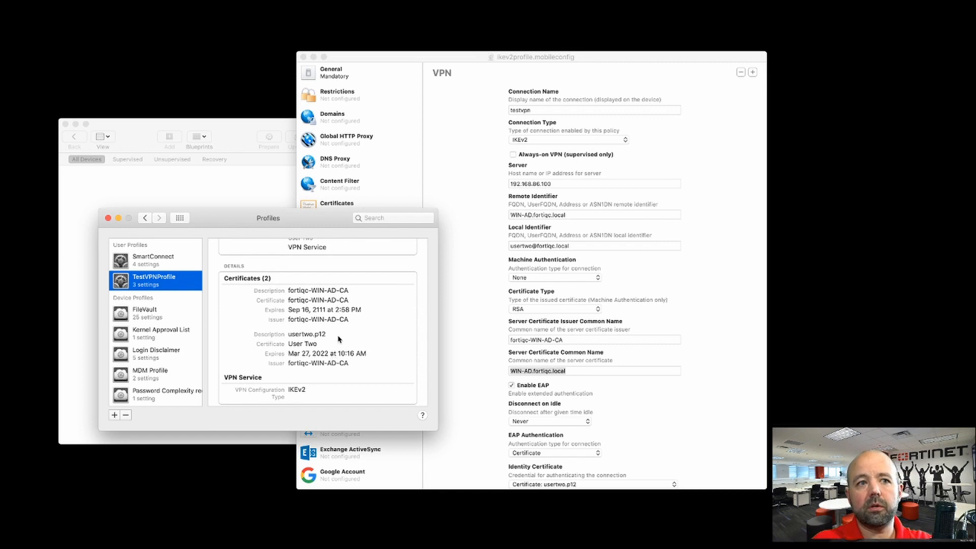
pyautogui.click(178, 219)
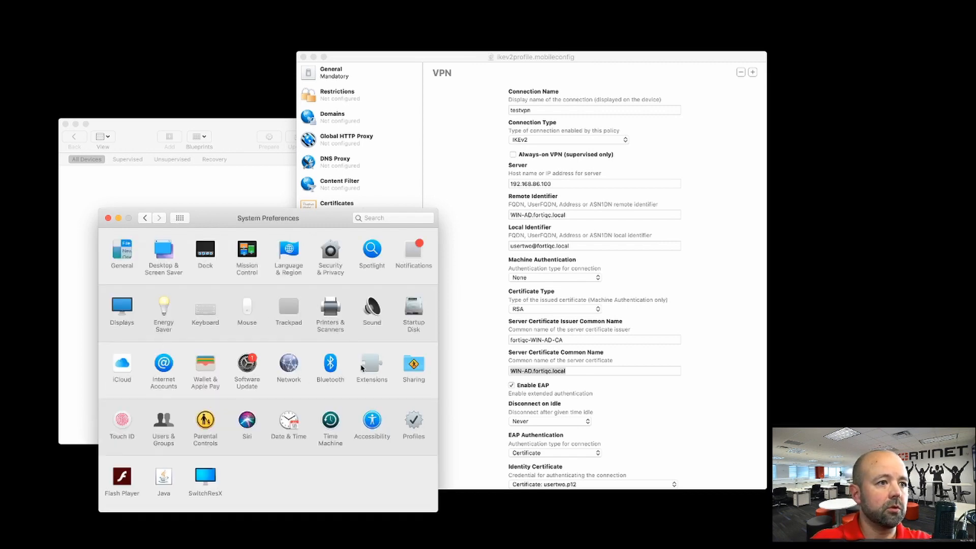
# Step: Select the testvpn IKEv2 service (server 192.168.86.100) in Network settings and connect it
pyautogui.click(294, 360)
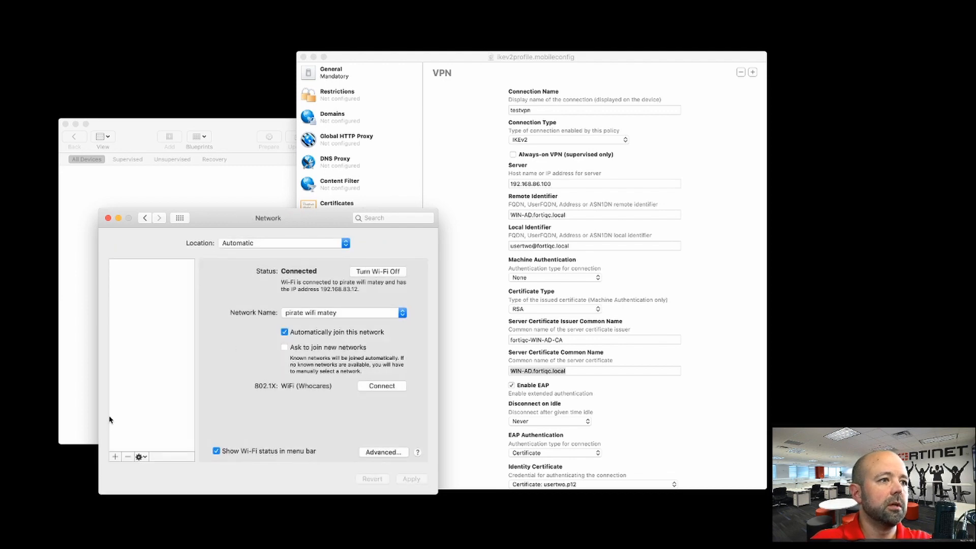
pyautogui.scroll(-5, 151, 425)
pyautogui.click(151, 422)
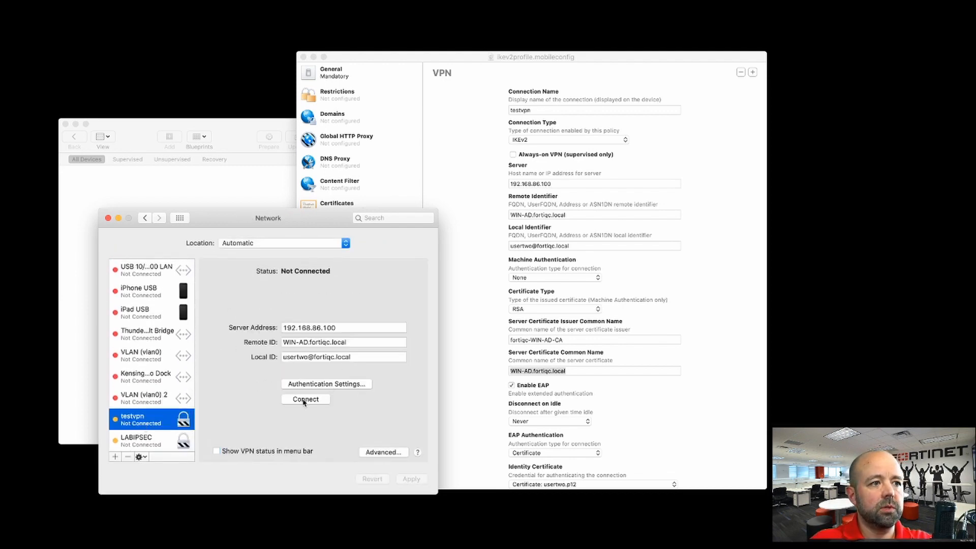
pyautogui.click(305, 402)
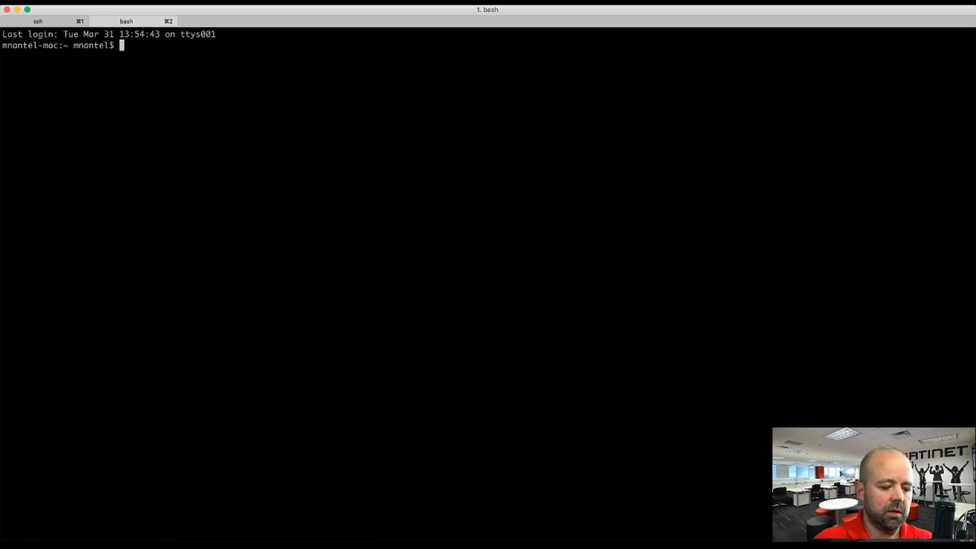
# Step: Ping 10.58.58.1 and then 10.58.58.2, stopping each after replies arrive
pyautogui.write('ping 10.')
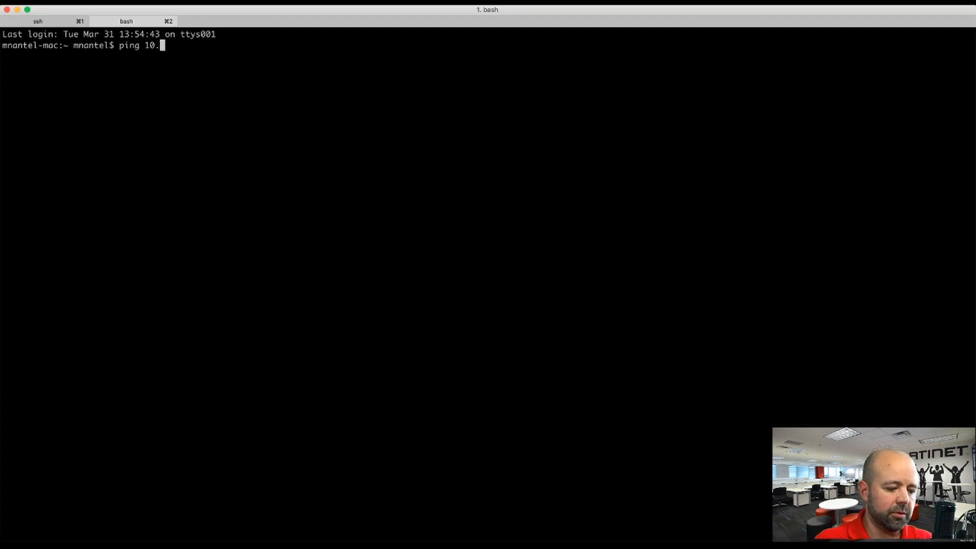
pyautogui.write('58')
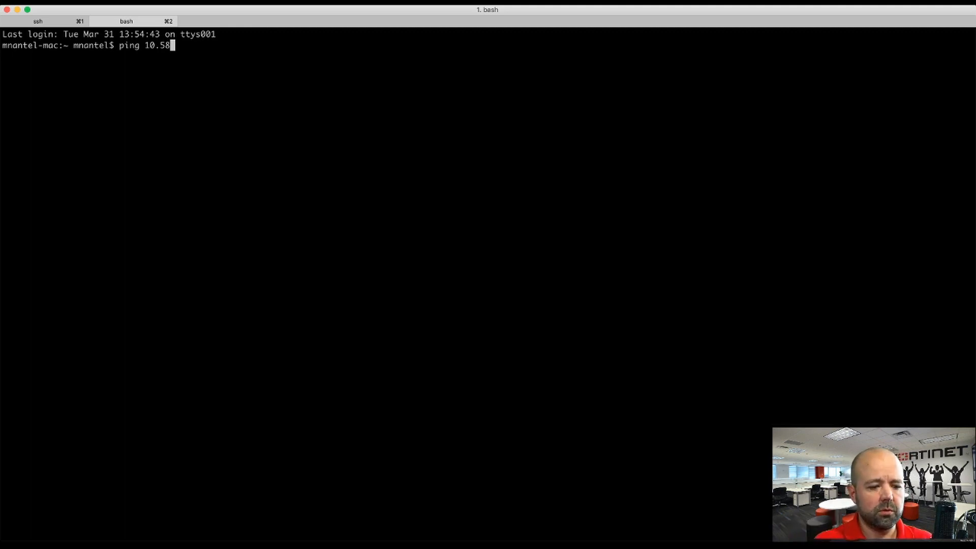
pyautogui.write('.58.1')
pyautogui.press('Return')
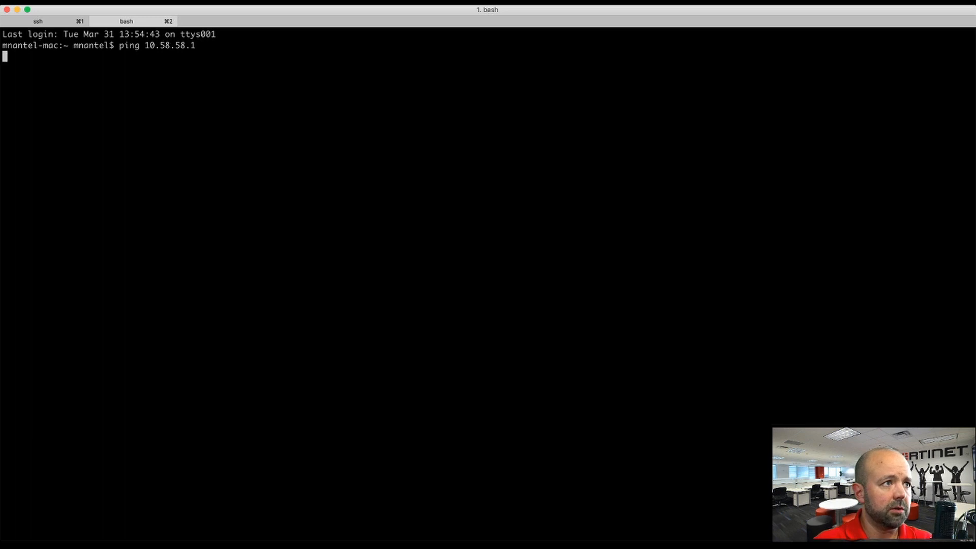
pyautogui.hotkey('ctrl', 'c')
pyautogui.press('Up')
pyautogui.press('BackSpace')
pyautogui.write('2')
pyautogui.press('Return')
pyautogui.hotkey('ctrl', 'c')
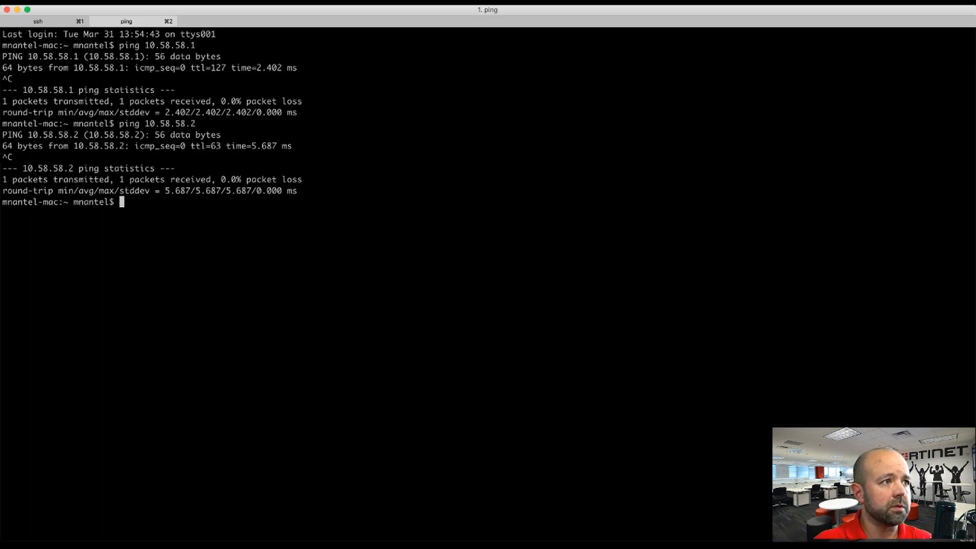
# Step: Run ifconfig and scroll back to find the ipsec0 tunnel at 10.58.58.2
pyautogui.write('ip')
pyautogui.press('BackSpace')
pyautogui.press('BackSpace')
pyautogui.press('BackSpace')
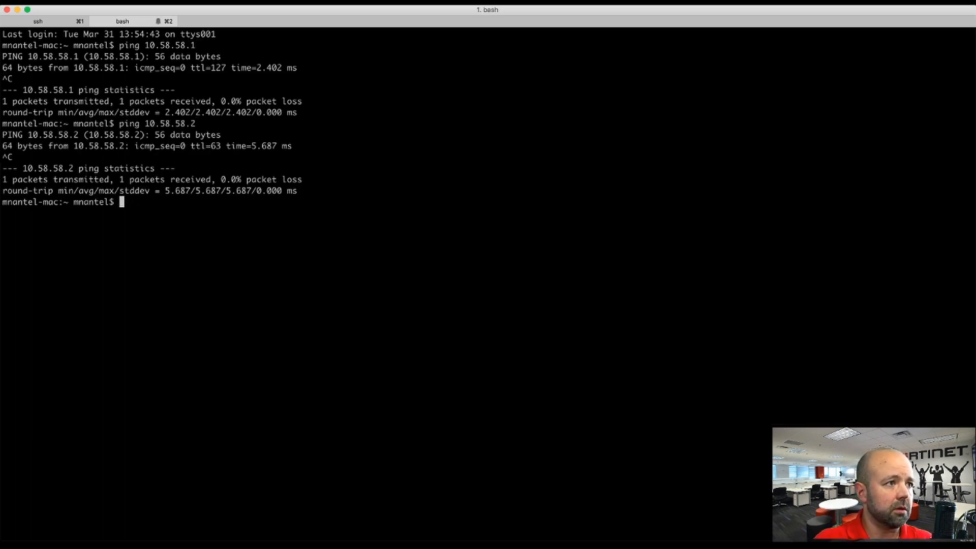
pyautogui.write('ifconfig')
pyautogui.press('Return')
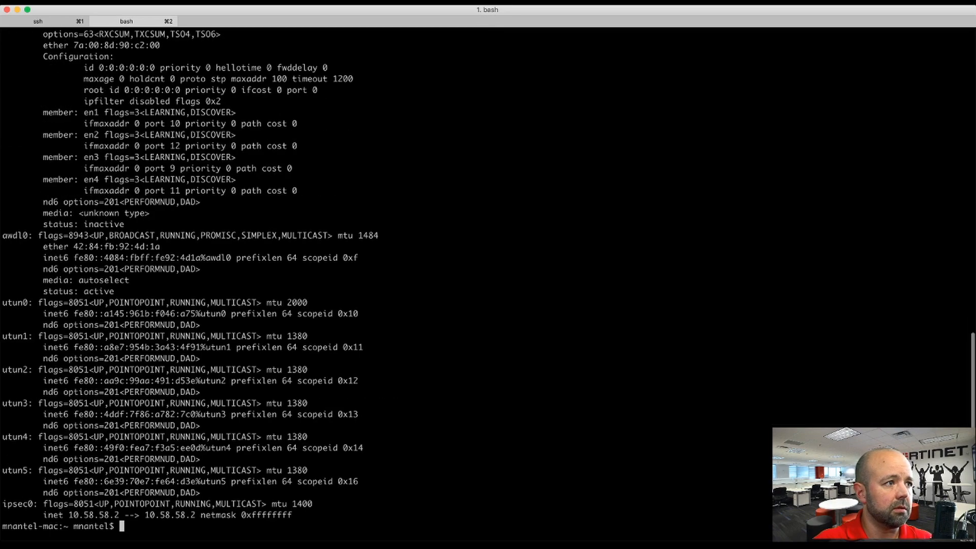
pyautogui.scroll(10, 60, 252)
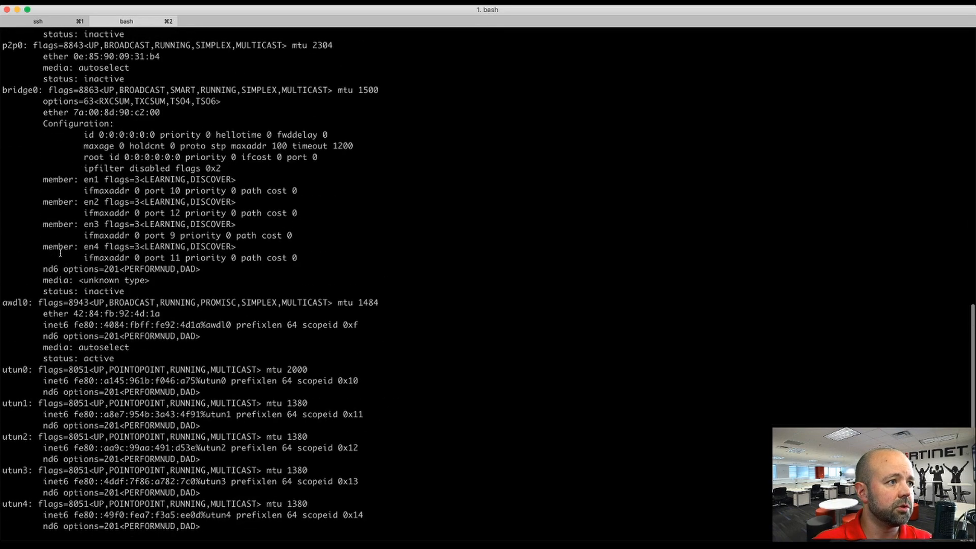
pyautogui.scroll(15, 60, 252)
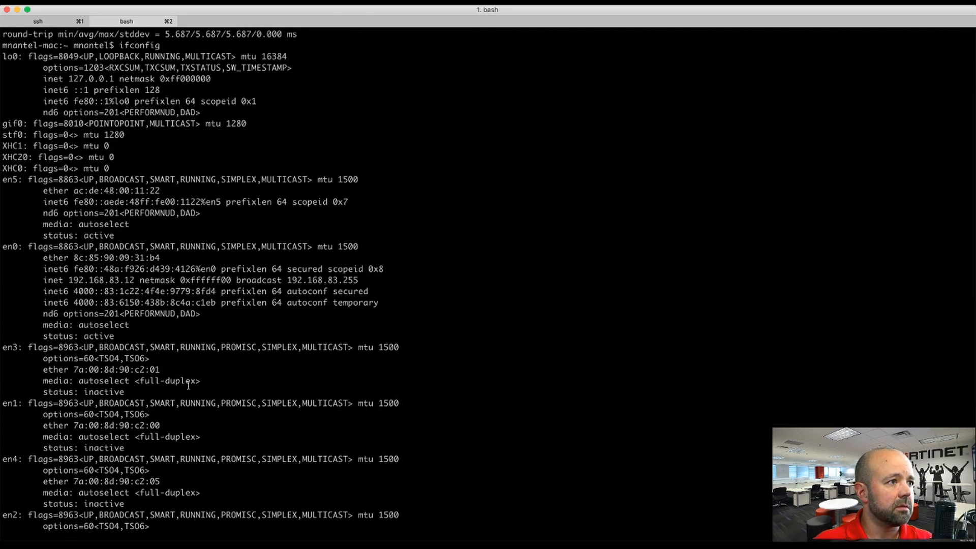
# Step: Run 'ifconfig | grep 10.58.58' to show only the tunnel address
pyautogui.press('Return')
pyautogui.write('ifconfig')
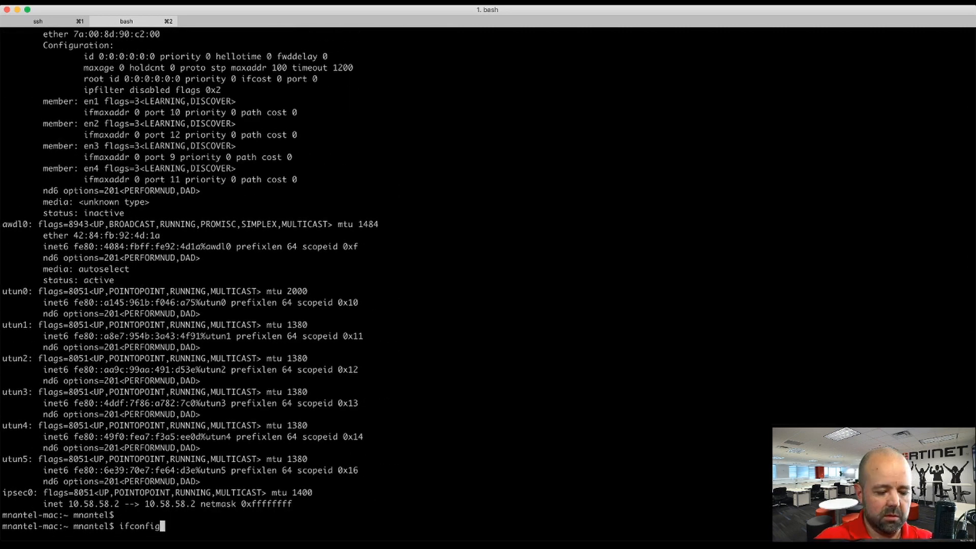
pyautogui.write(' A grep')
pyautogui.press('BackSpace')
pyautogui.press('BackSpace')
pyautogui.press('BackSpace')
pyautogui.press('BackSpace')
pyautogui.press('BackSpace')
pyautogui.press('BackSpace')
pyautogui.press('BackSpace')
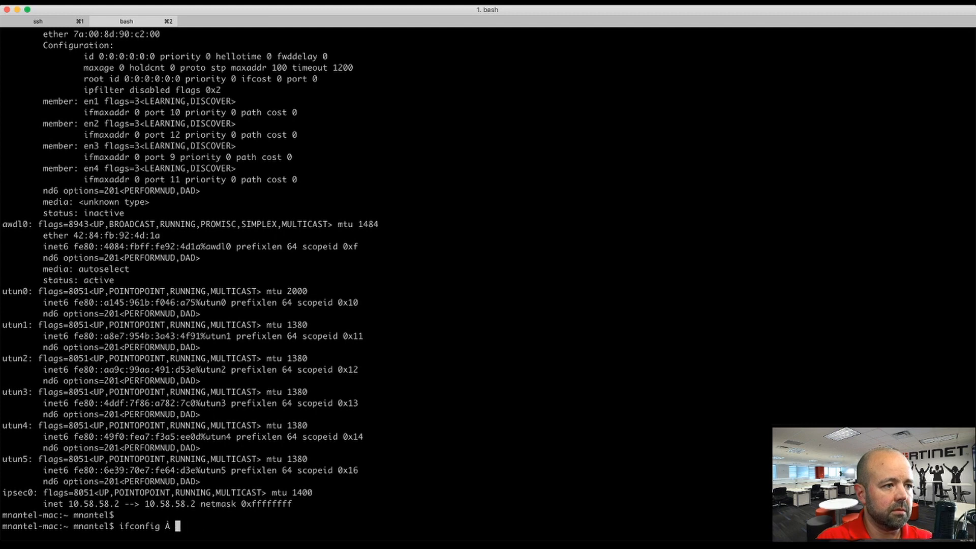
pyautogui.write('| 10')
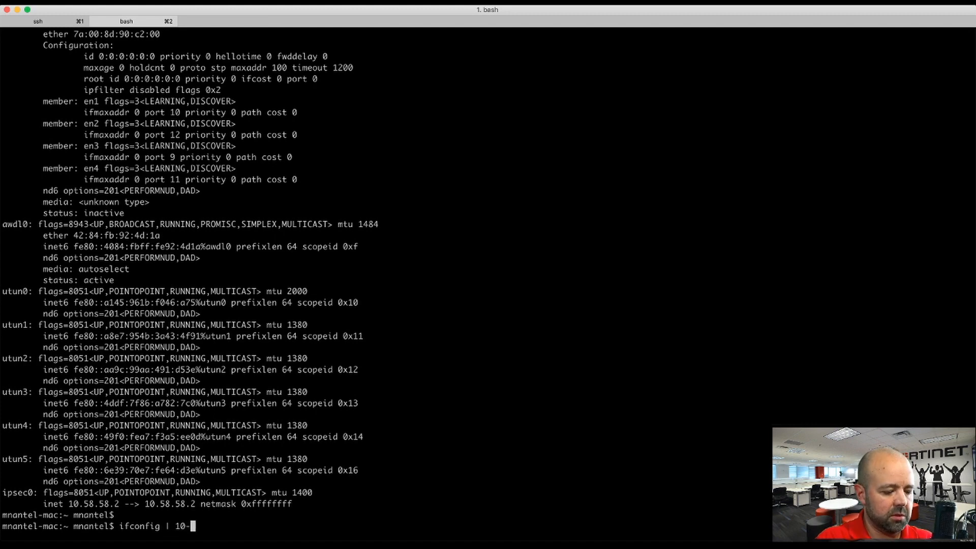
pyautogui.write('.58.58')
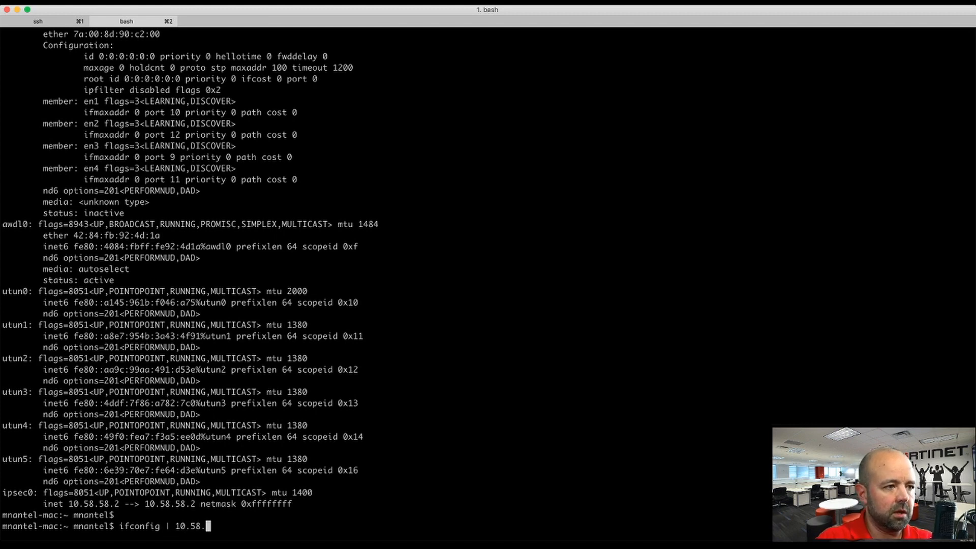
pyautogui.press('Return')
pyautogui.press('Up')
pyautogui.press('Left')
pyautogui.press('Left')
pyautogui.press('Left')
pyautogui.press('Left')
pyautogui.press('Left')
pyautogui.press('Left')
pyautogui.press('Left')
pyautogui.press('Left')
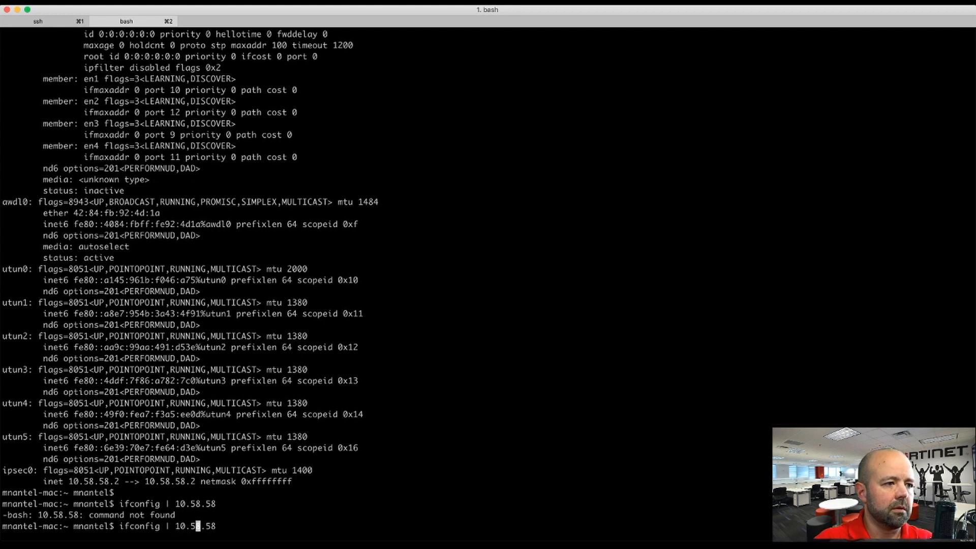
pyautogui.write('grep')
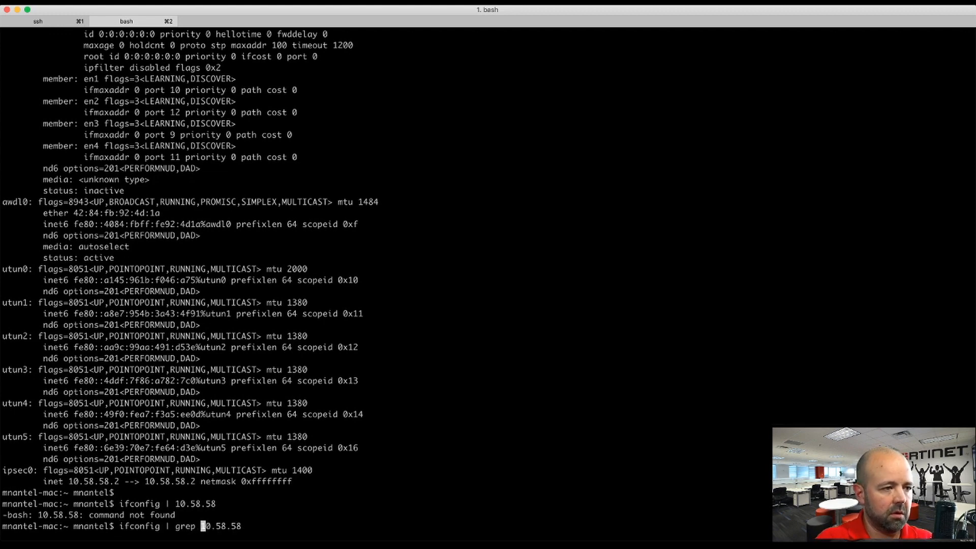
pyautogui.press('Return')
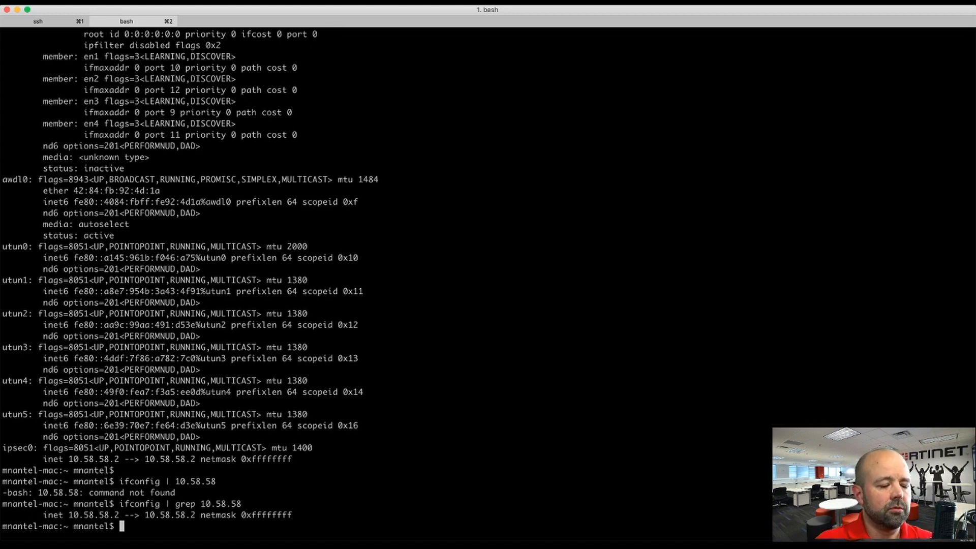
# Step: Ping 10.58.58.1, 10.0.0.2 and 10.0.0.3, confirming each replies
pyautogui.write('ping 10.')
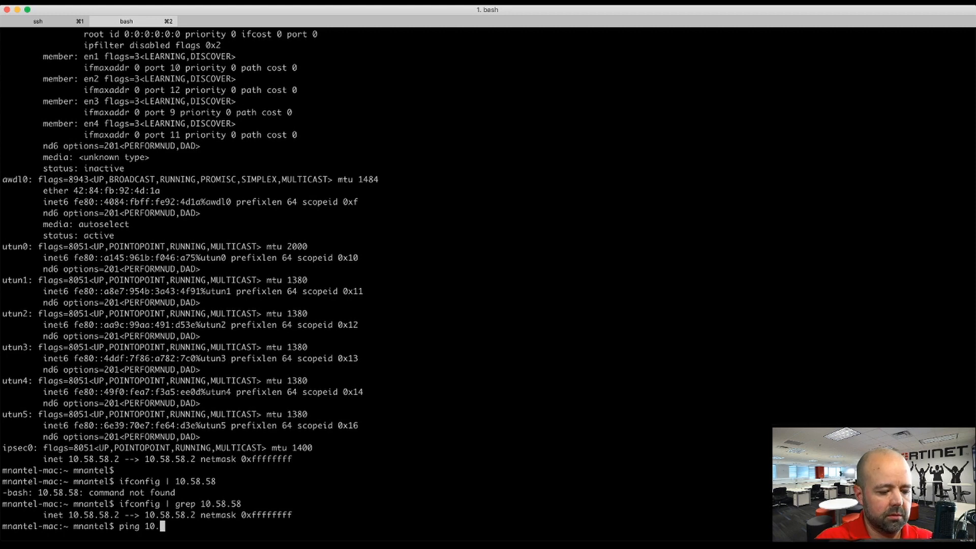
pyautogui.write('58.58.1')
pyautogui.press('Return')
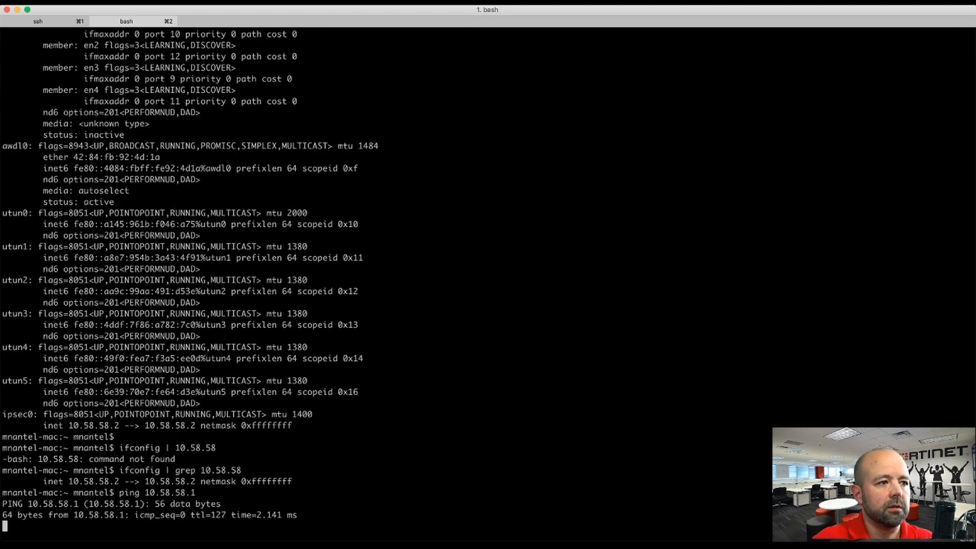
pyautogui.hotkey('ctrl', 'c')
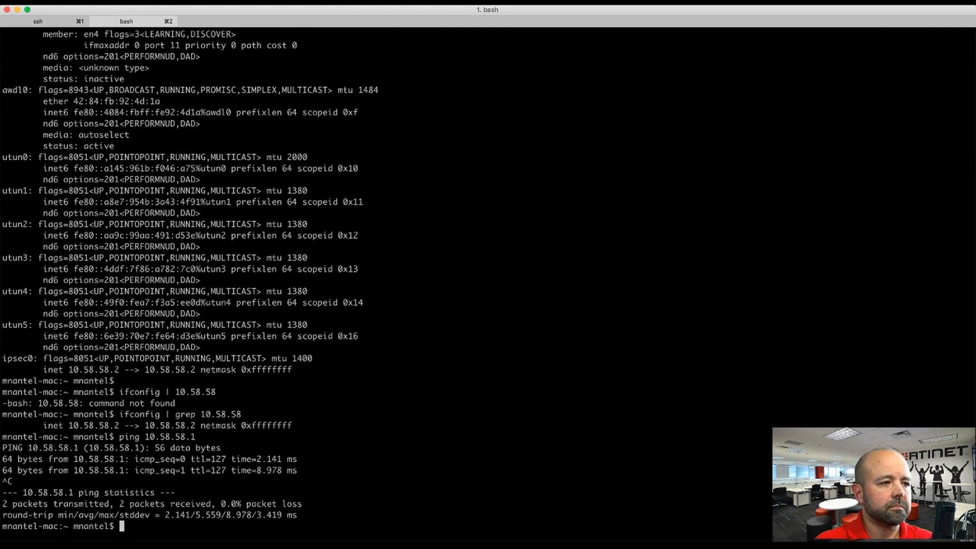
pyautogui.write('ping 10')
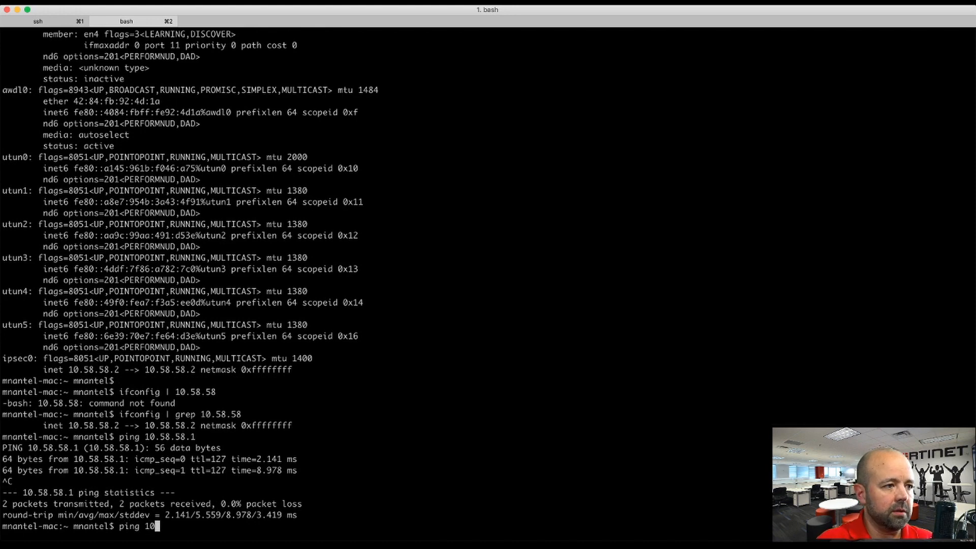
pyautogui.write('.0.0.2')
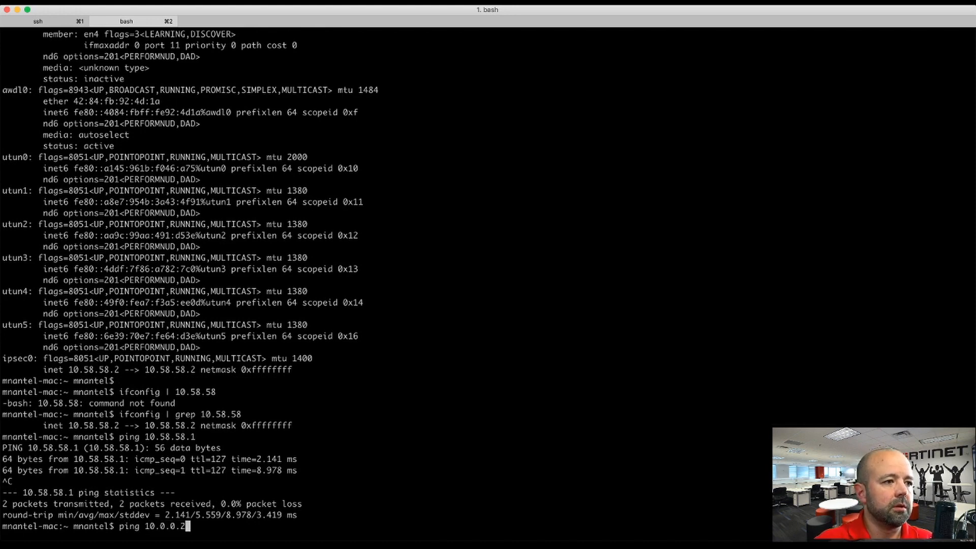
pyautogui.press('Return')
pyautogui.hotkey('ctrl', 'c')
pyautogui.press('Up')
pyautogui.press('BackSpace')
pyautogui.write('3')
pyautogui.press('Return')
pyautogui.hotkey('ctrl', 'c')
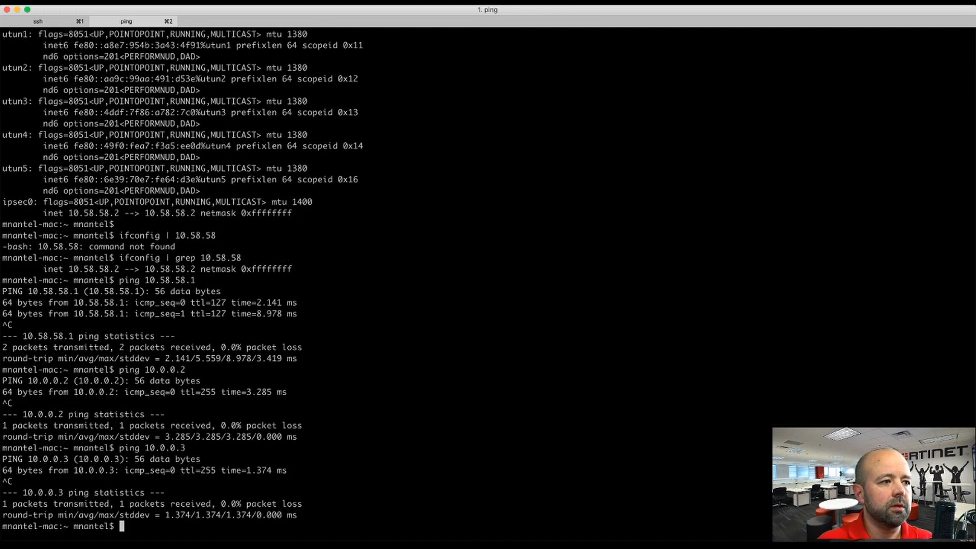
# Step: Ping 10.0.0.1 and confirm every packet is lost
pyautogui.press('Up')
pyautogui.press('BackSpace')
pyautogui.write('10.0.0.')
pyautogui.press('Return')
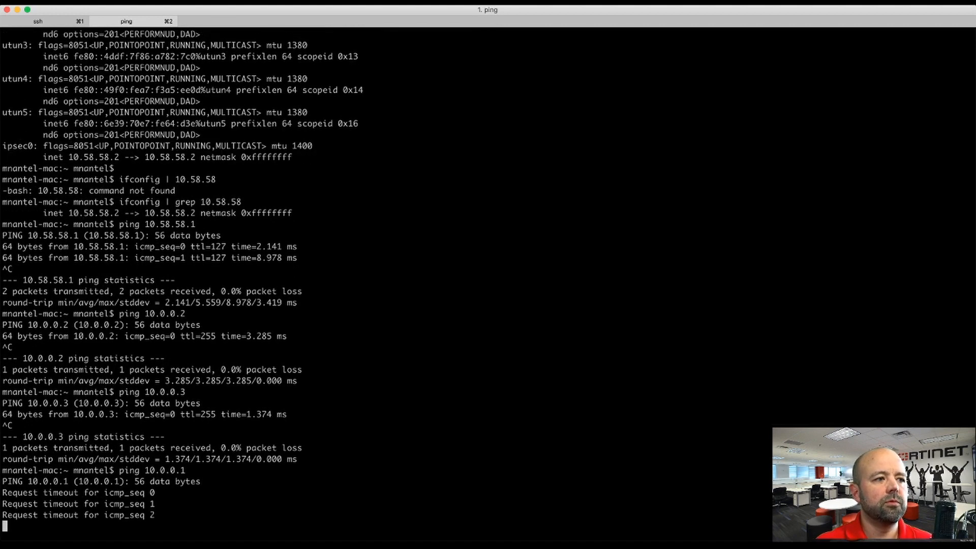
pyautogui.hotkey('ctrl', 'c')
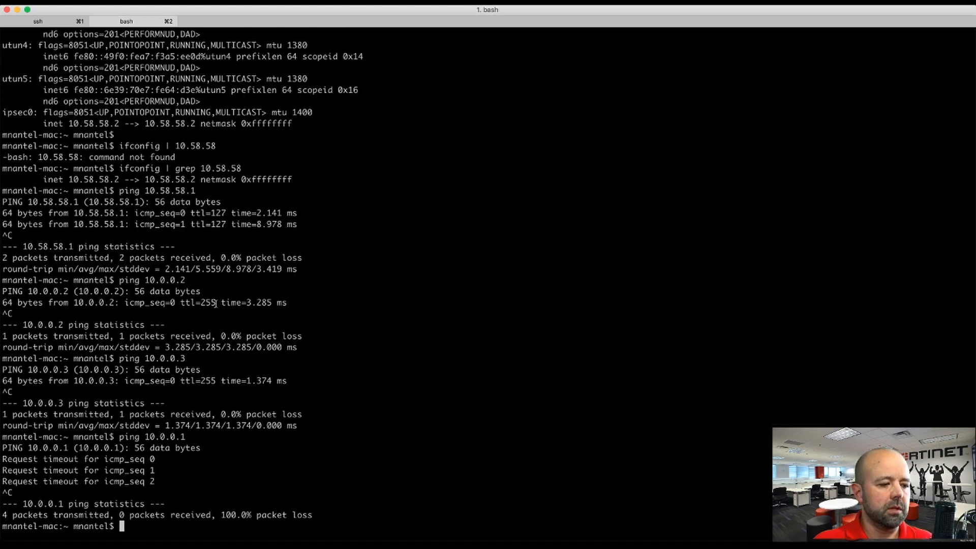
pyautogui.press('super+Tab')
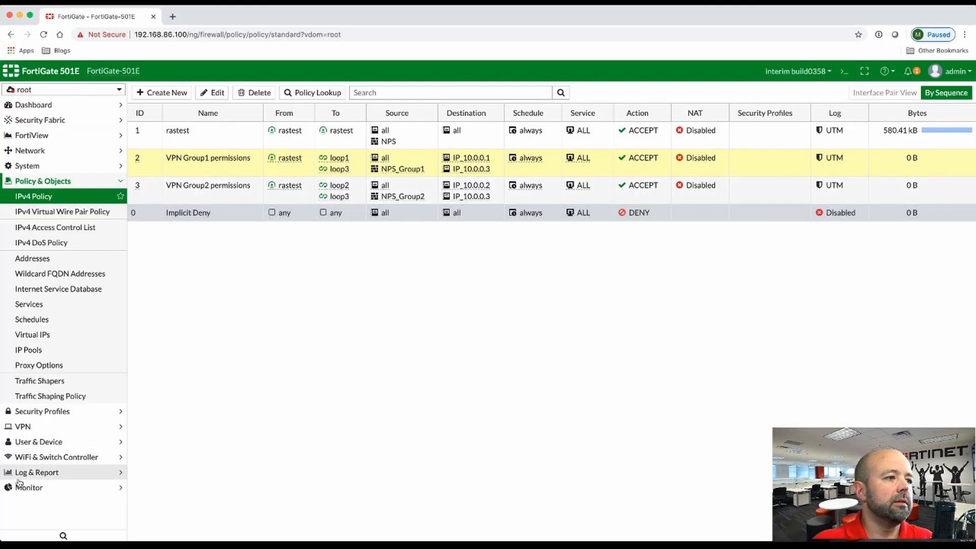
# Step: Open FortiGate's IPsec Monitor and inspect the rastest_0 and rastest_1 tunnel rows
pyautogui.click(27, 491)
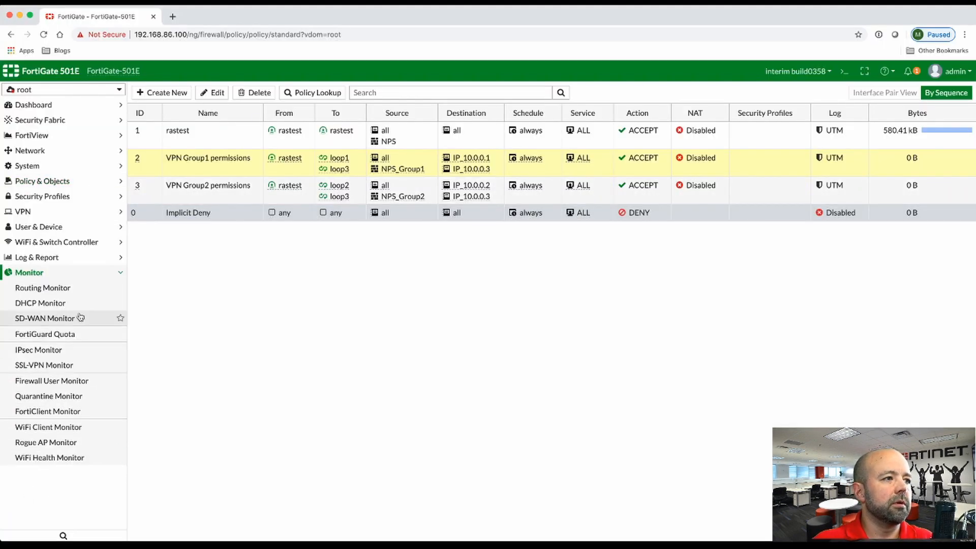
pyautogui.click(54, 351)
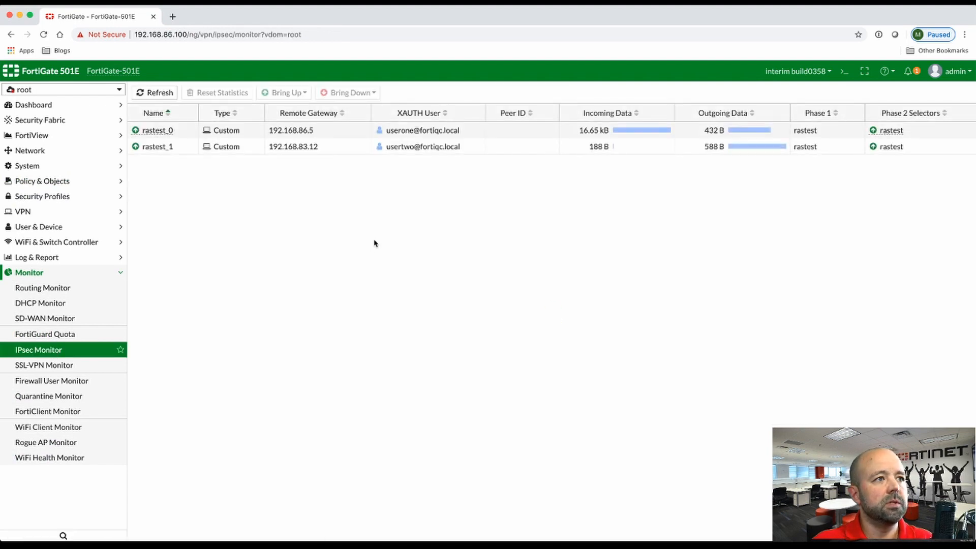
pyautogui.click(405, 133)
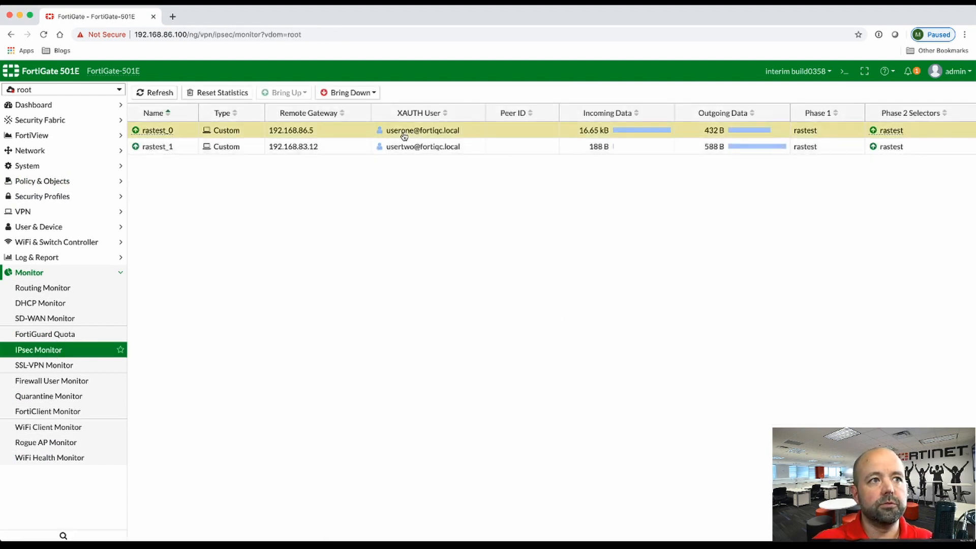
pyautogui.click(426, 148)
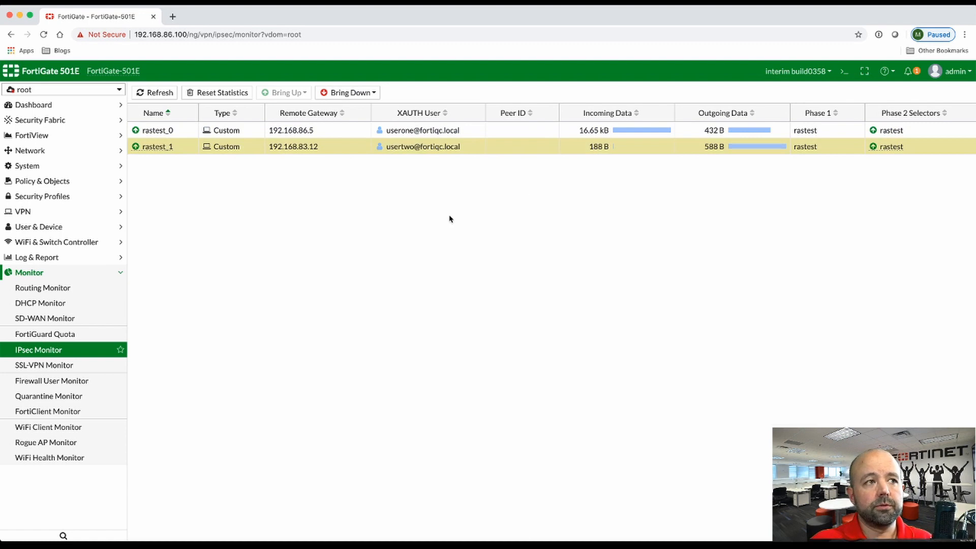
pyautogui.click(349, 131)
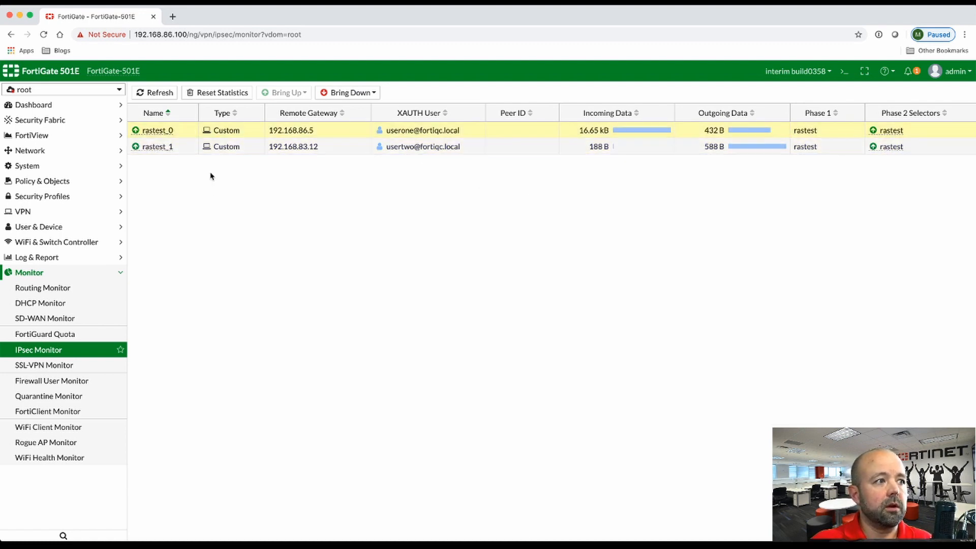